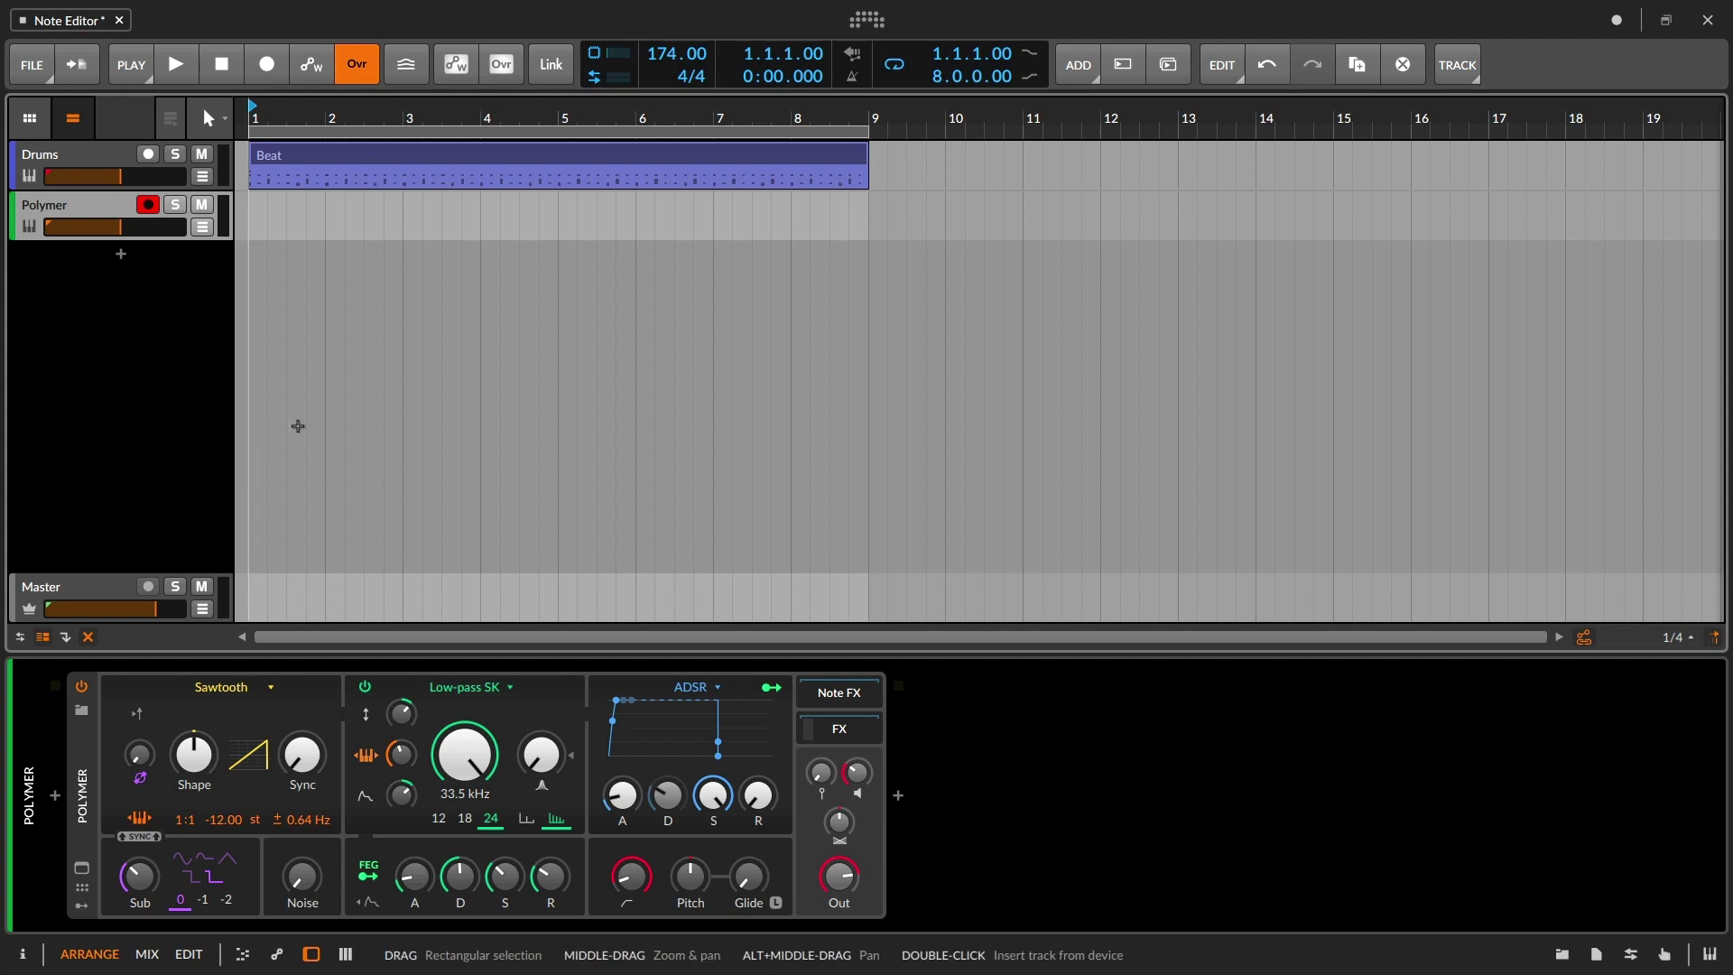
- Show Settings > Controllers, browse Native Instruments under Add Controller, then cancel without adding one
left_click(869, 22)
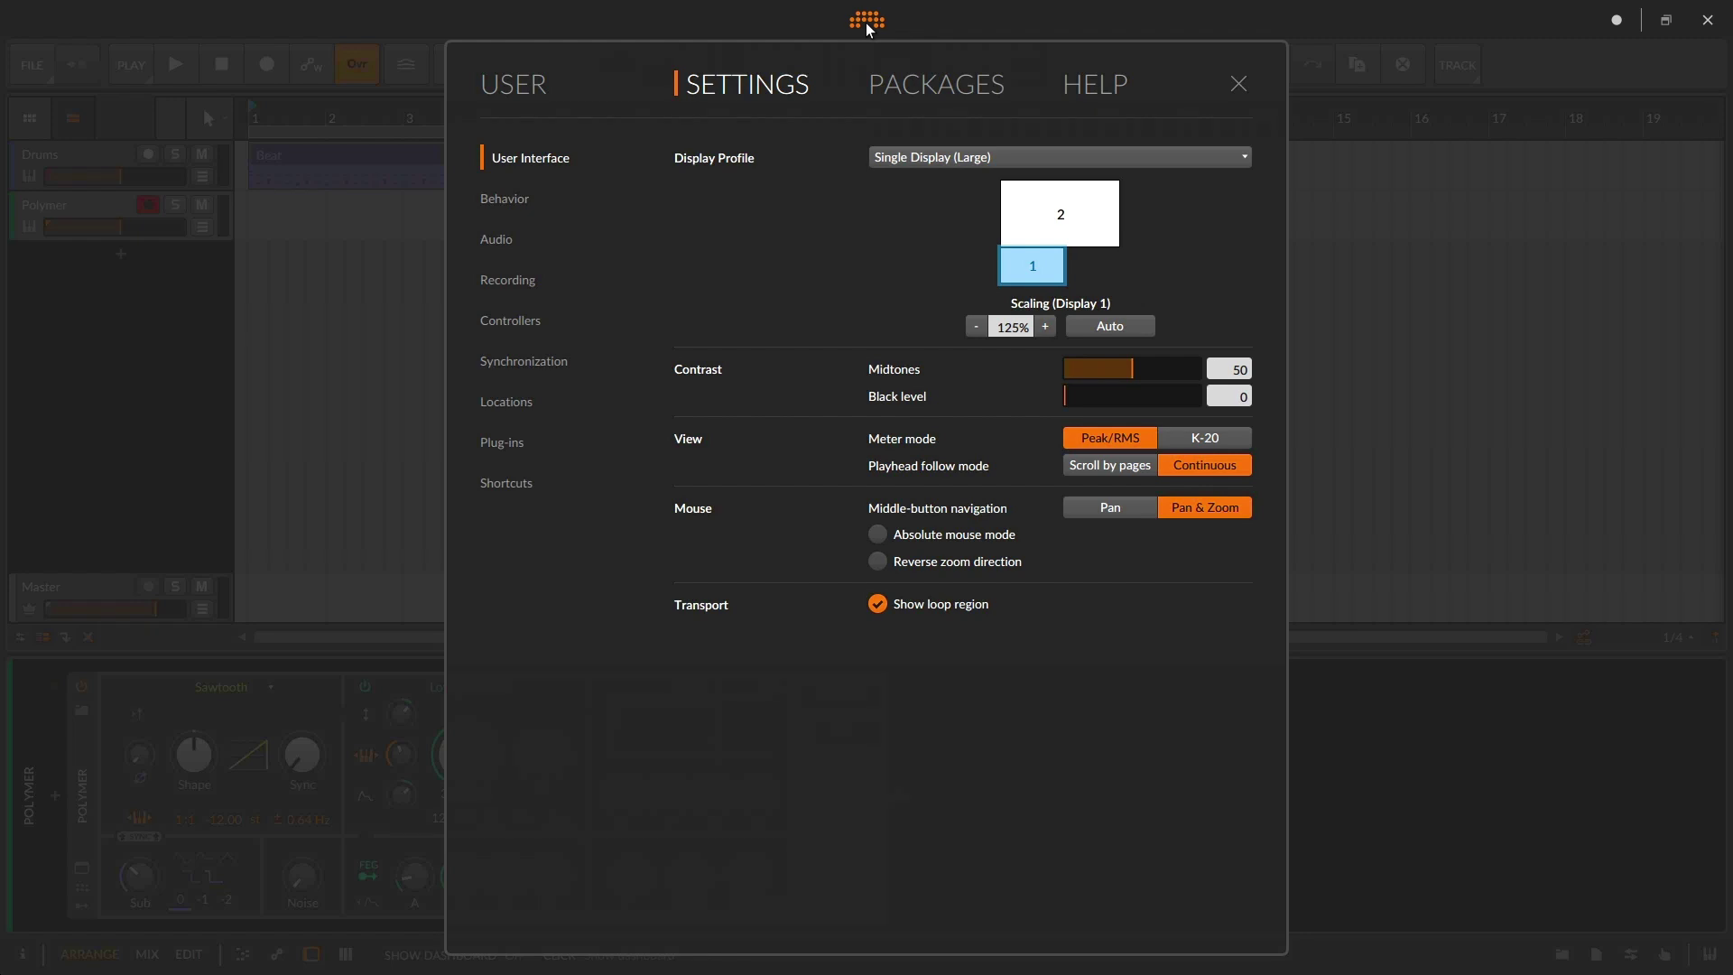
left_click(510, 322)
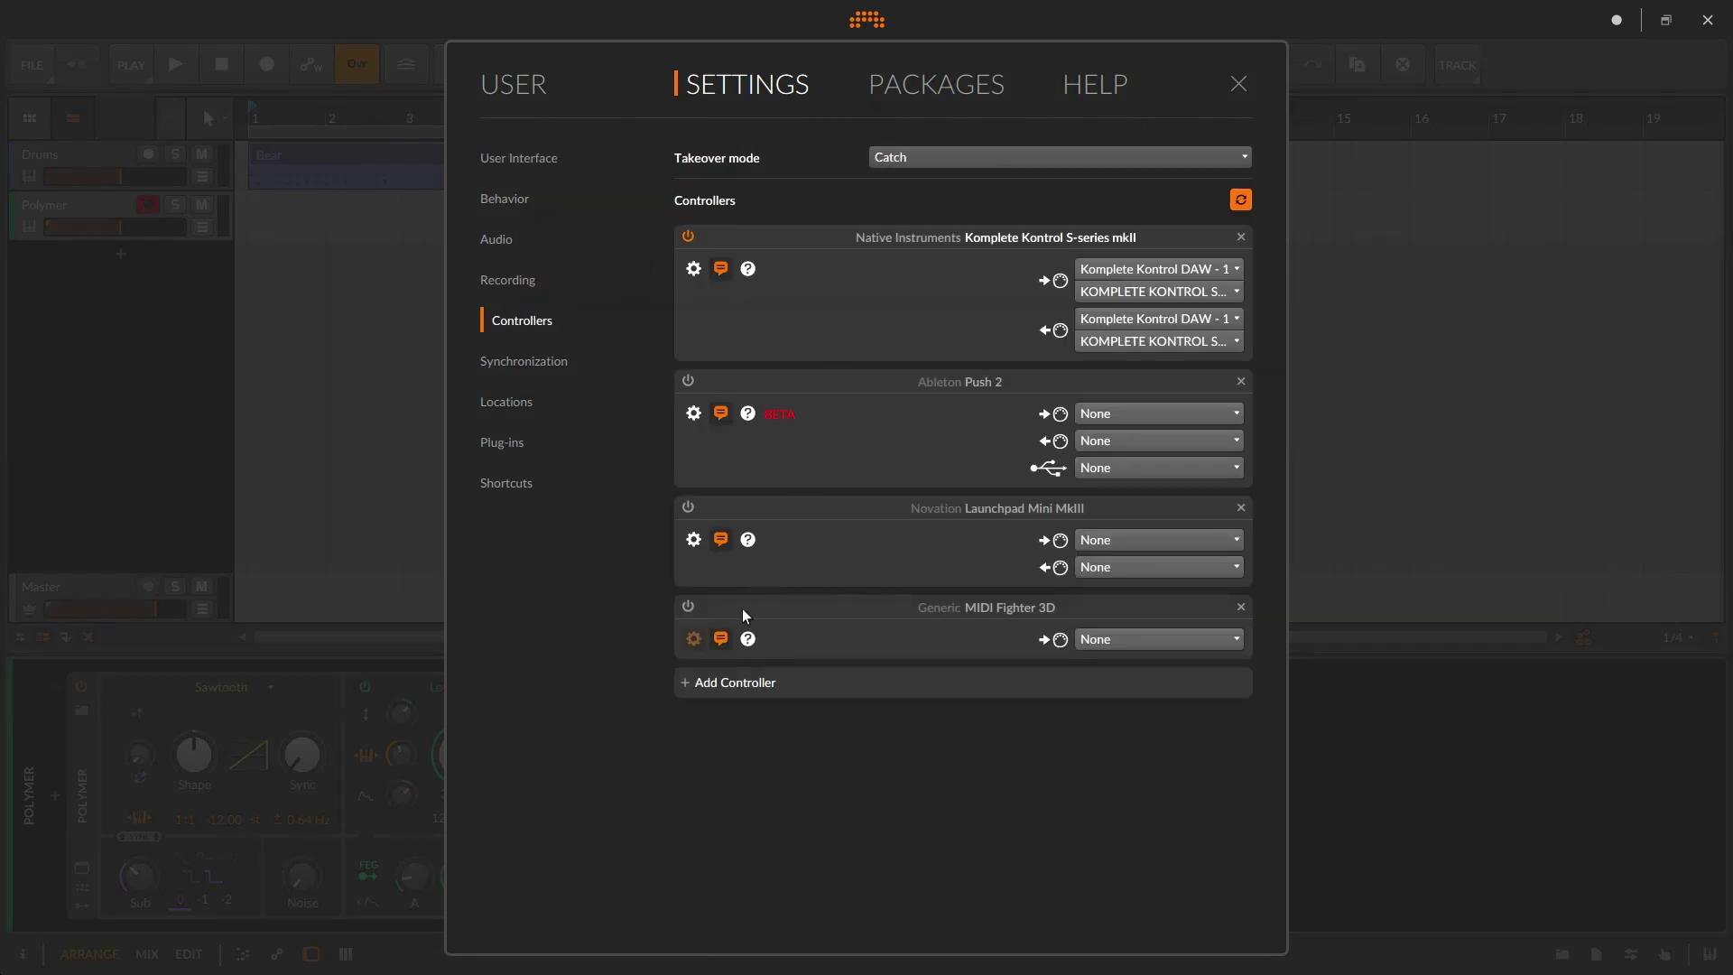
left_click(703, 690)
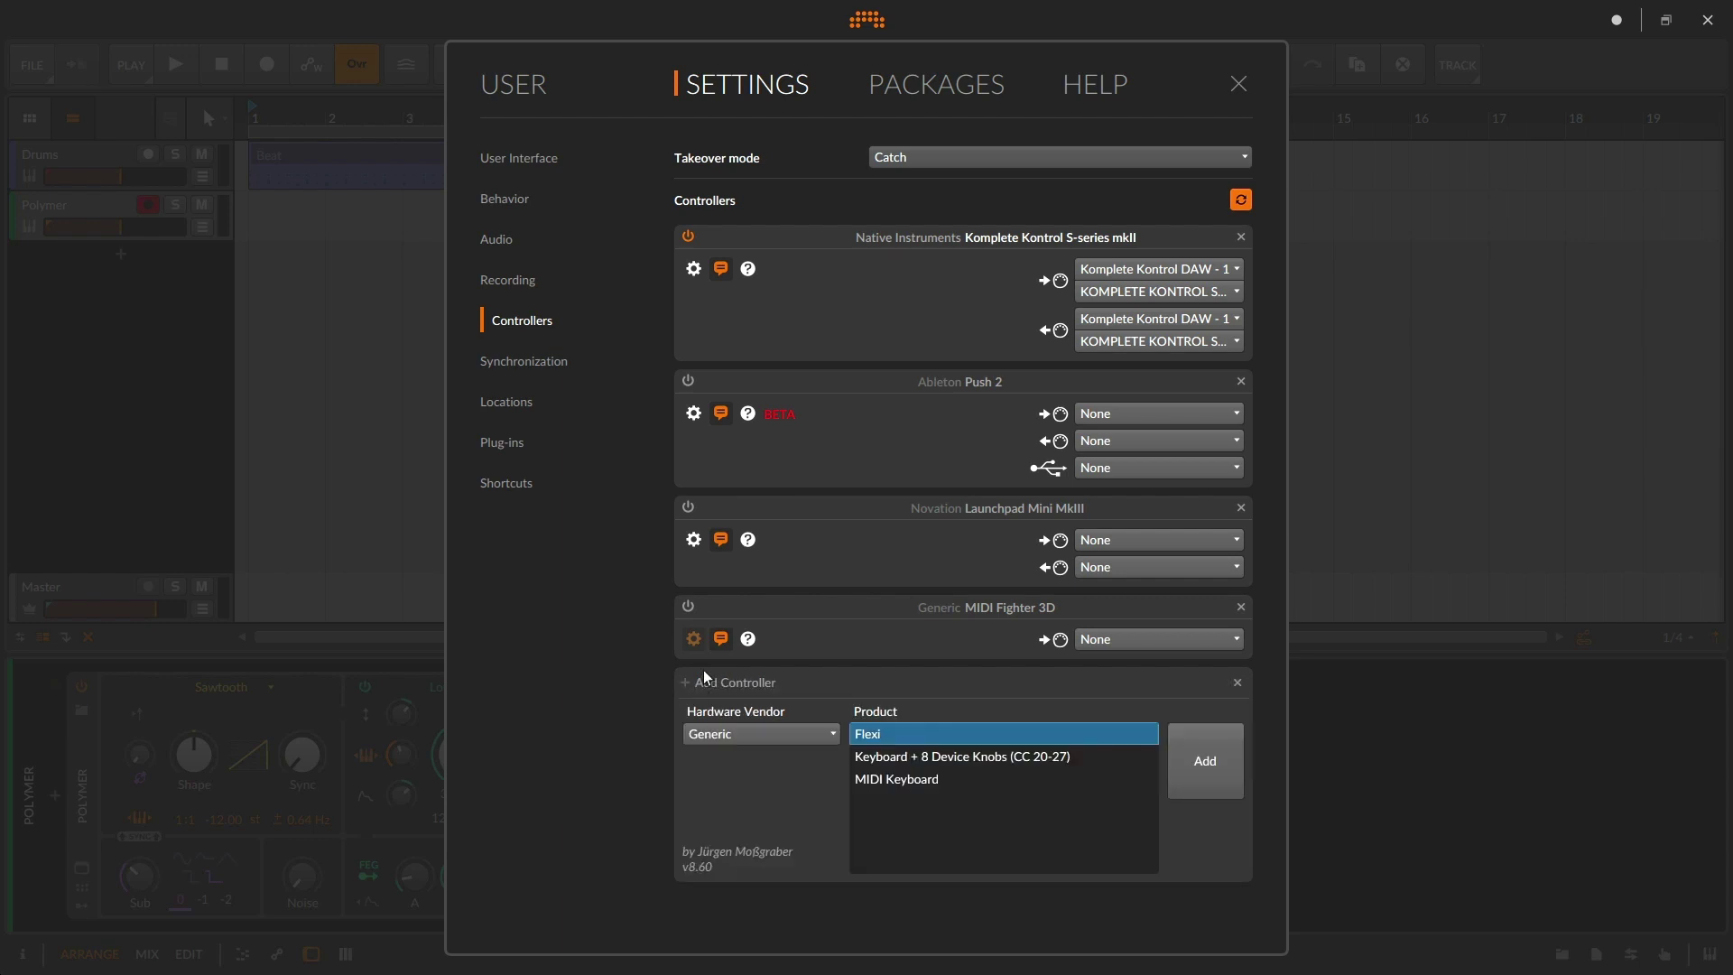
left_click(801, 737)
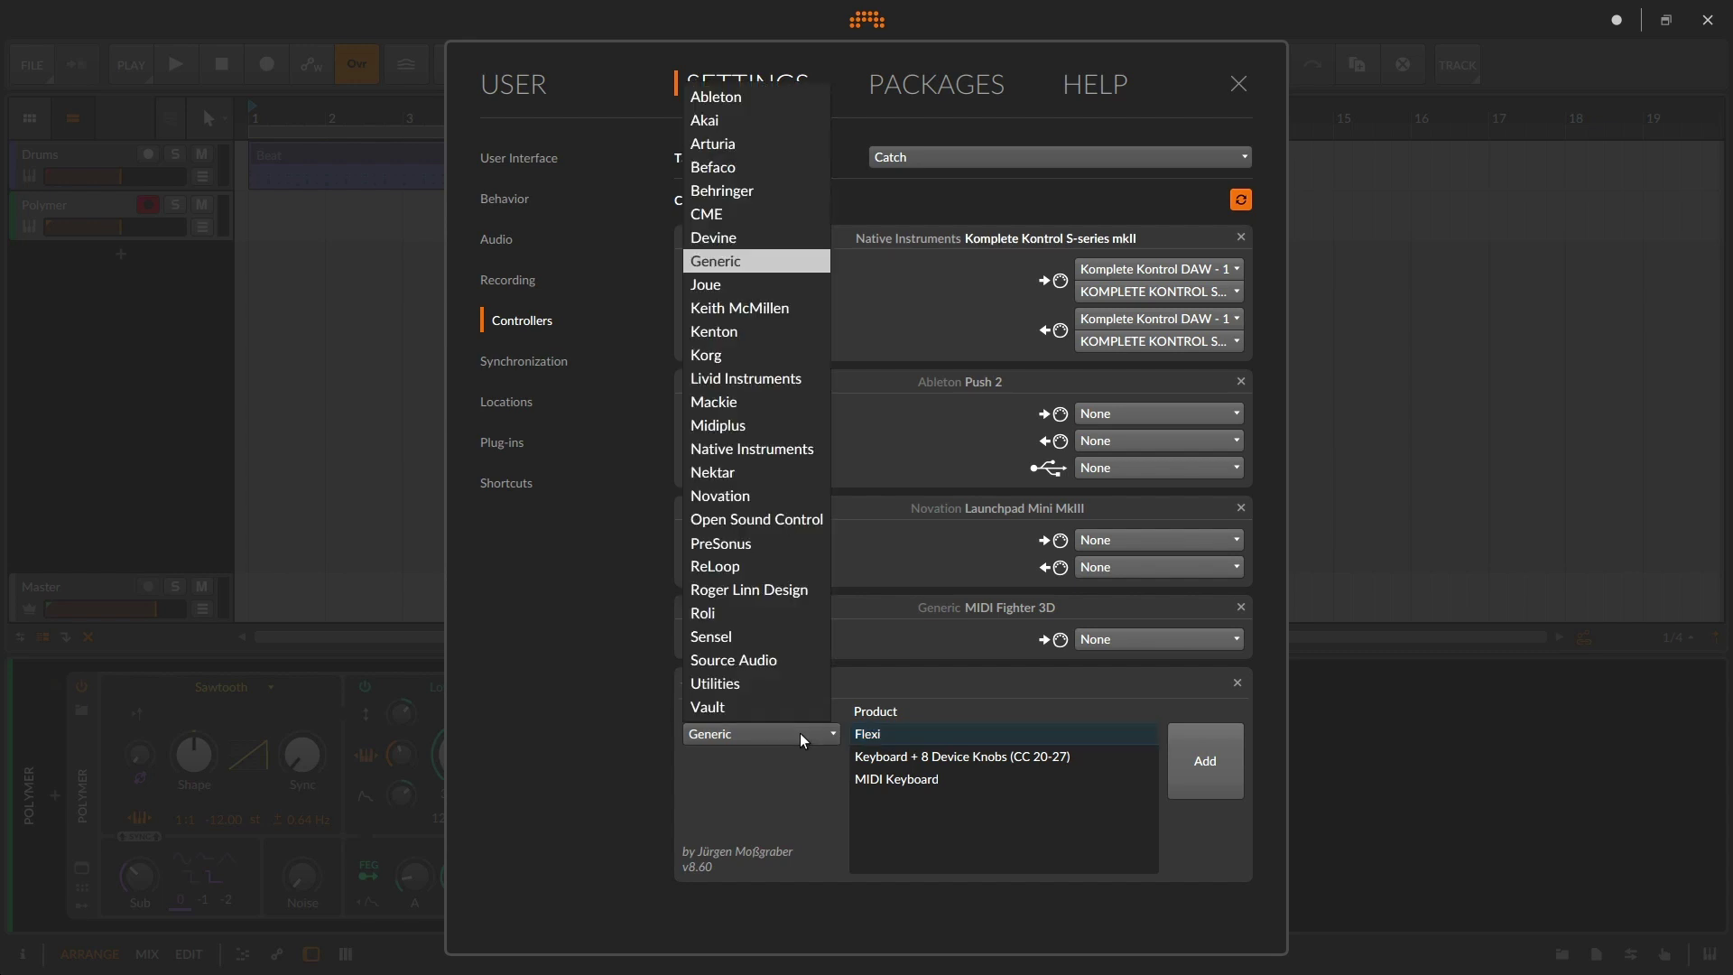
left_click(734, 451)
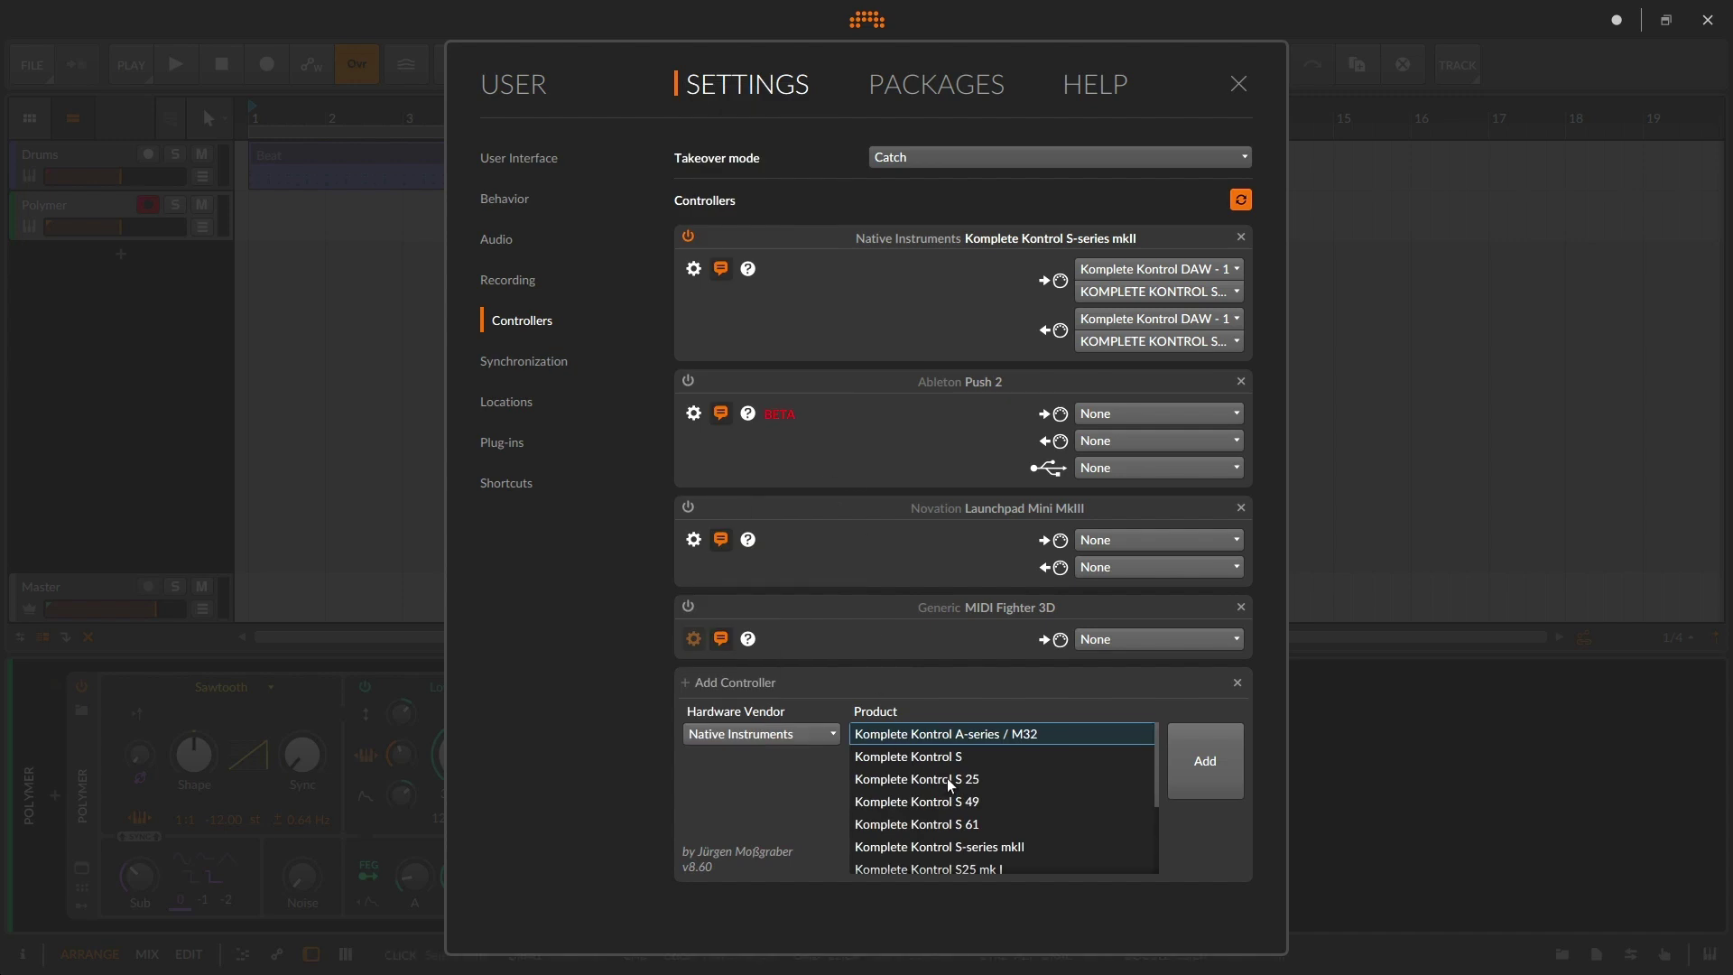
scroll(947, 782, "down", 3)
scroll(946, 773, "down", 1)
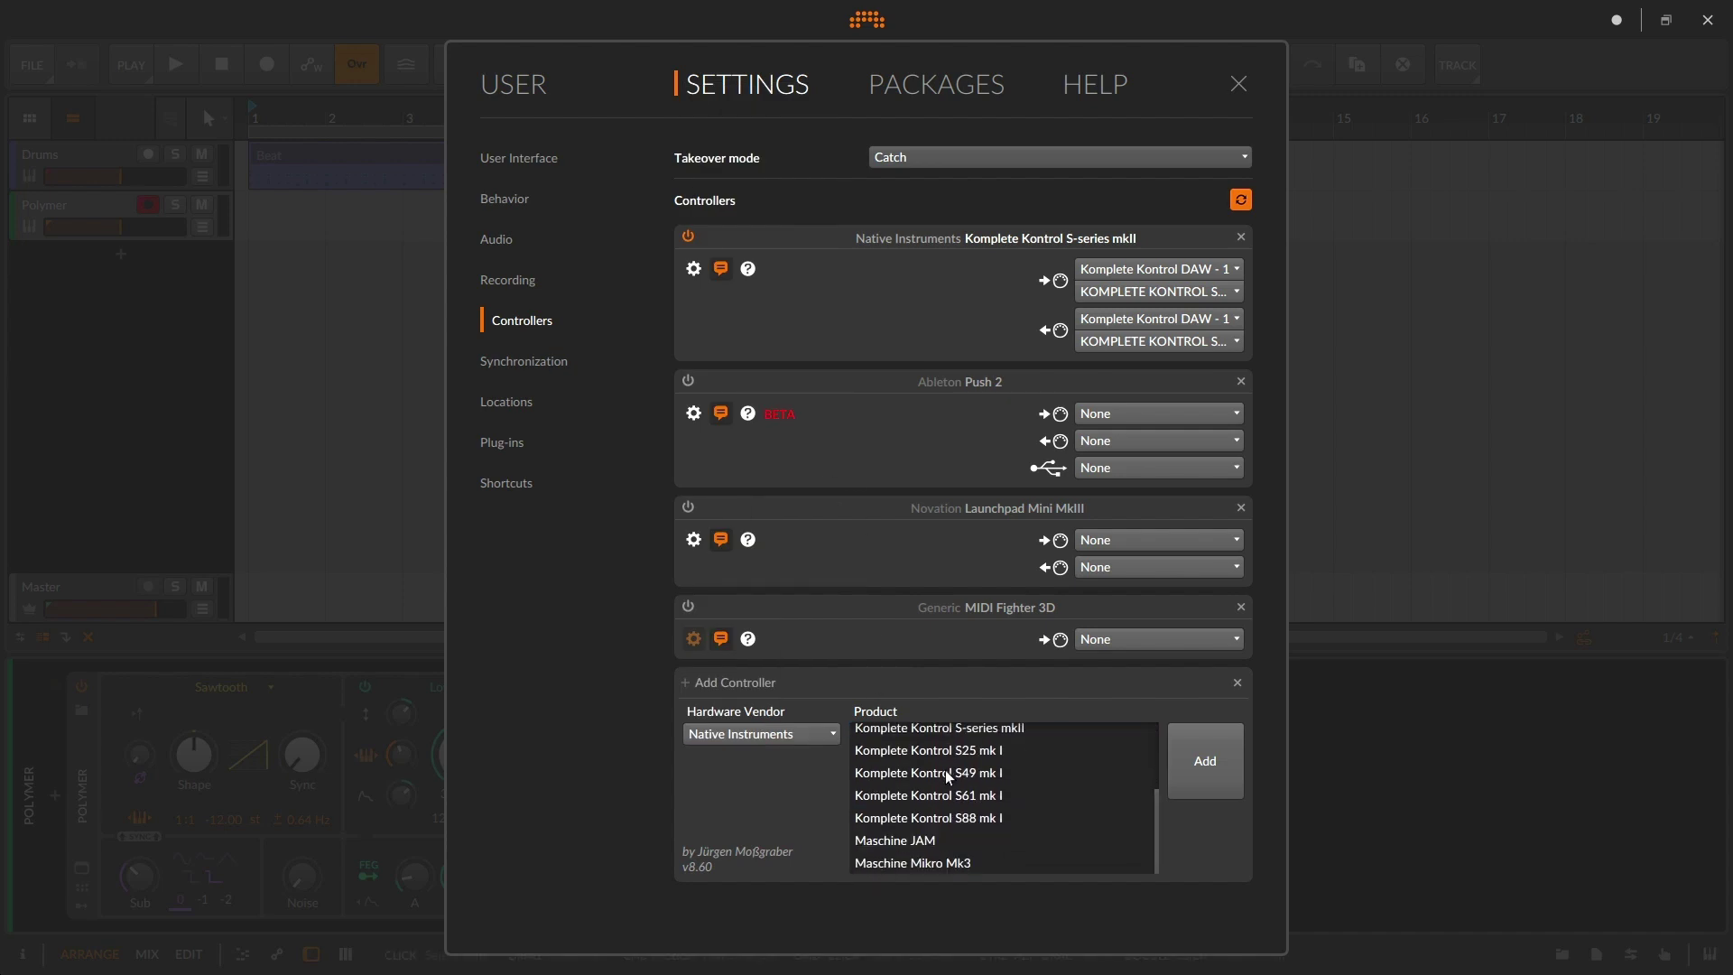
scroll(946, 773, "up", 5)
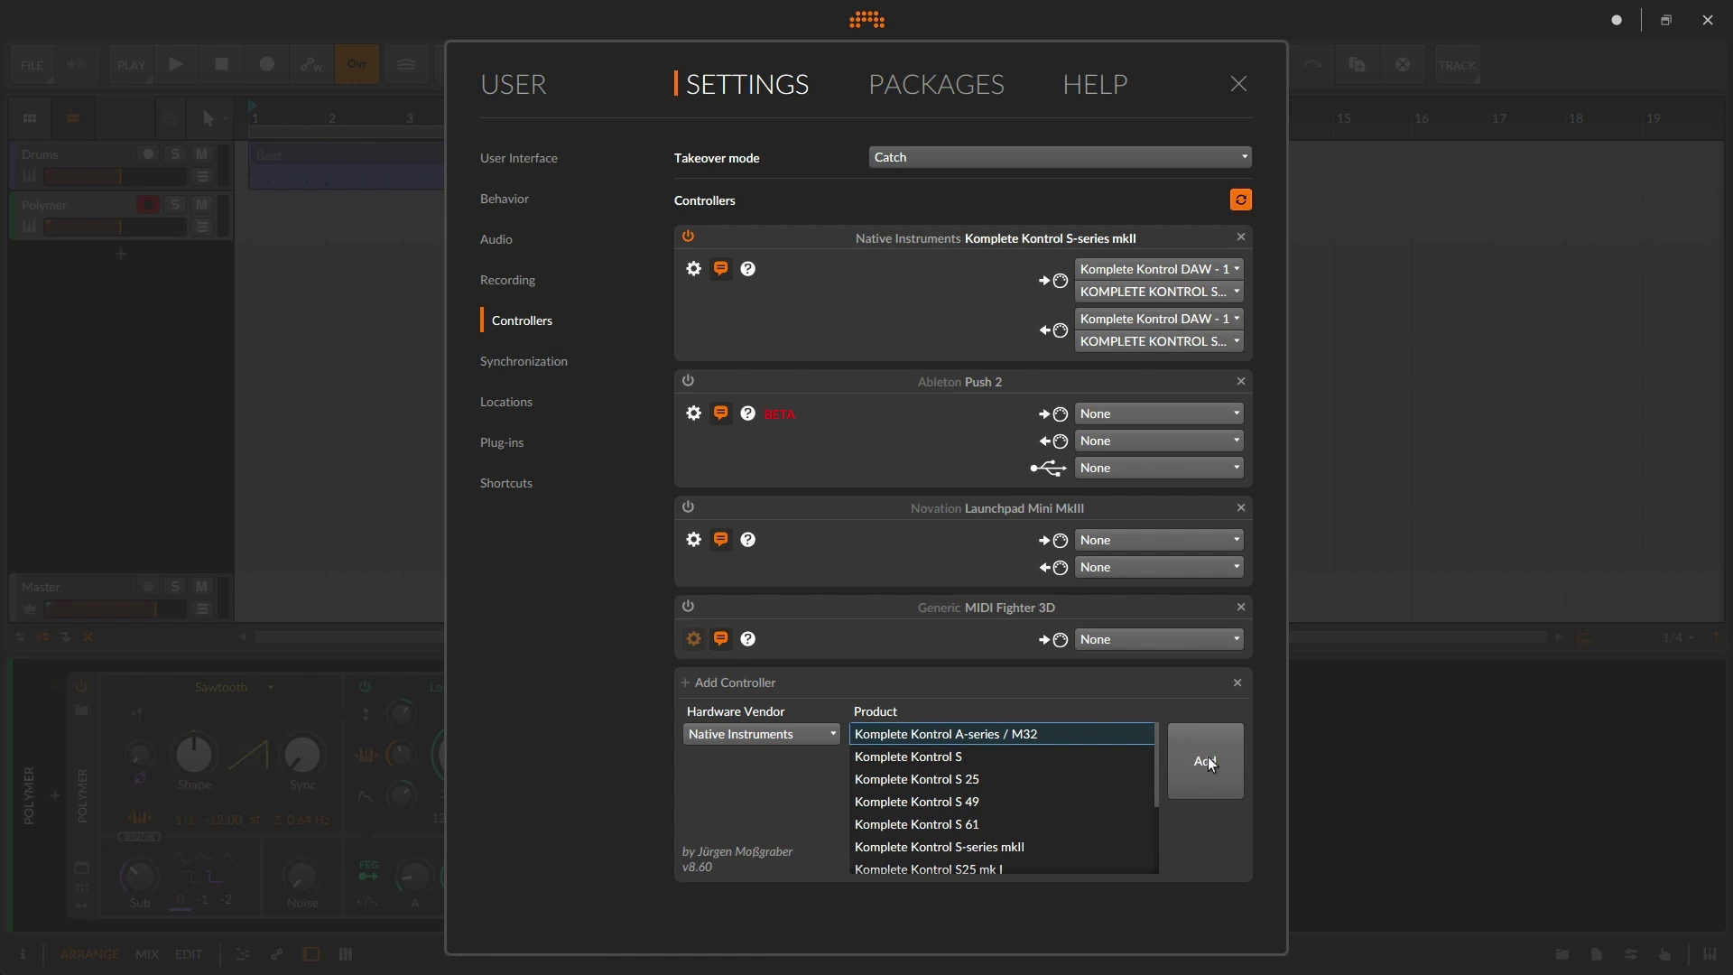
left_click(1236, 685)
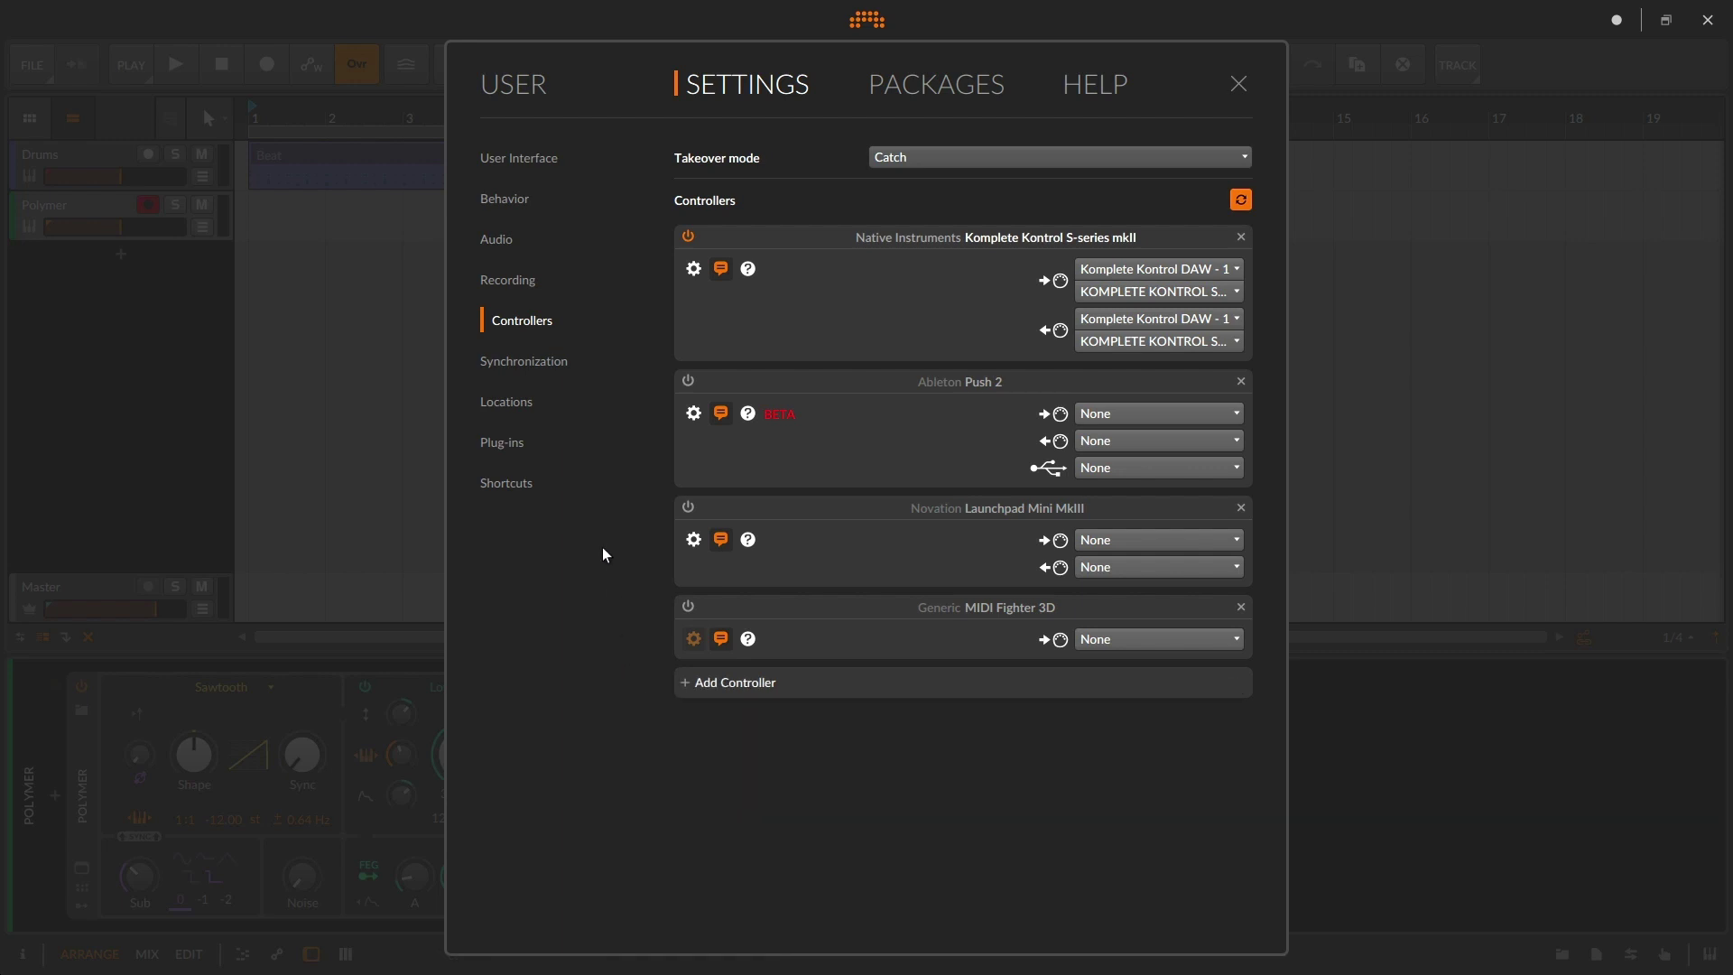
- Review the Audio and Behavior settings pages, then close the Dashboard
left_click(502, 244)
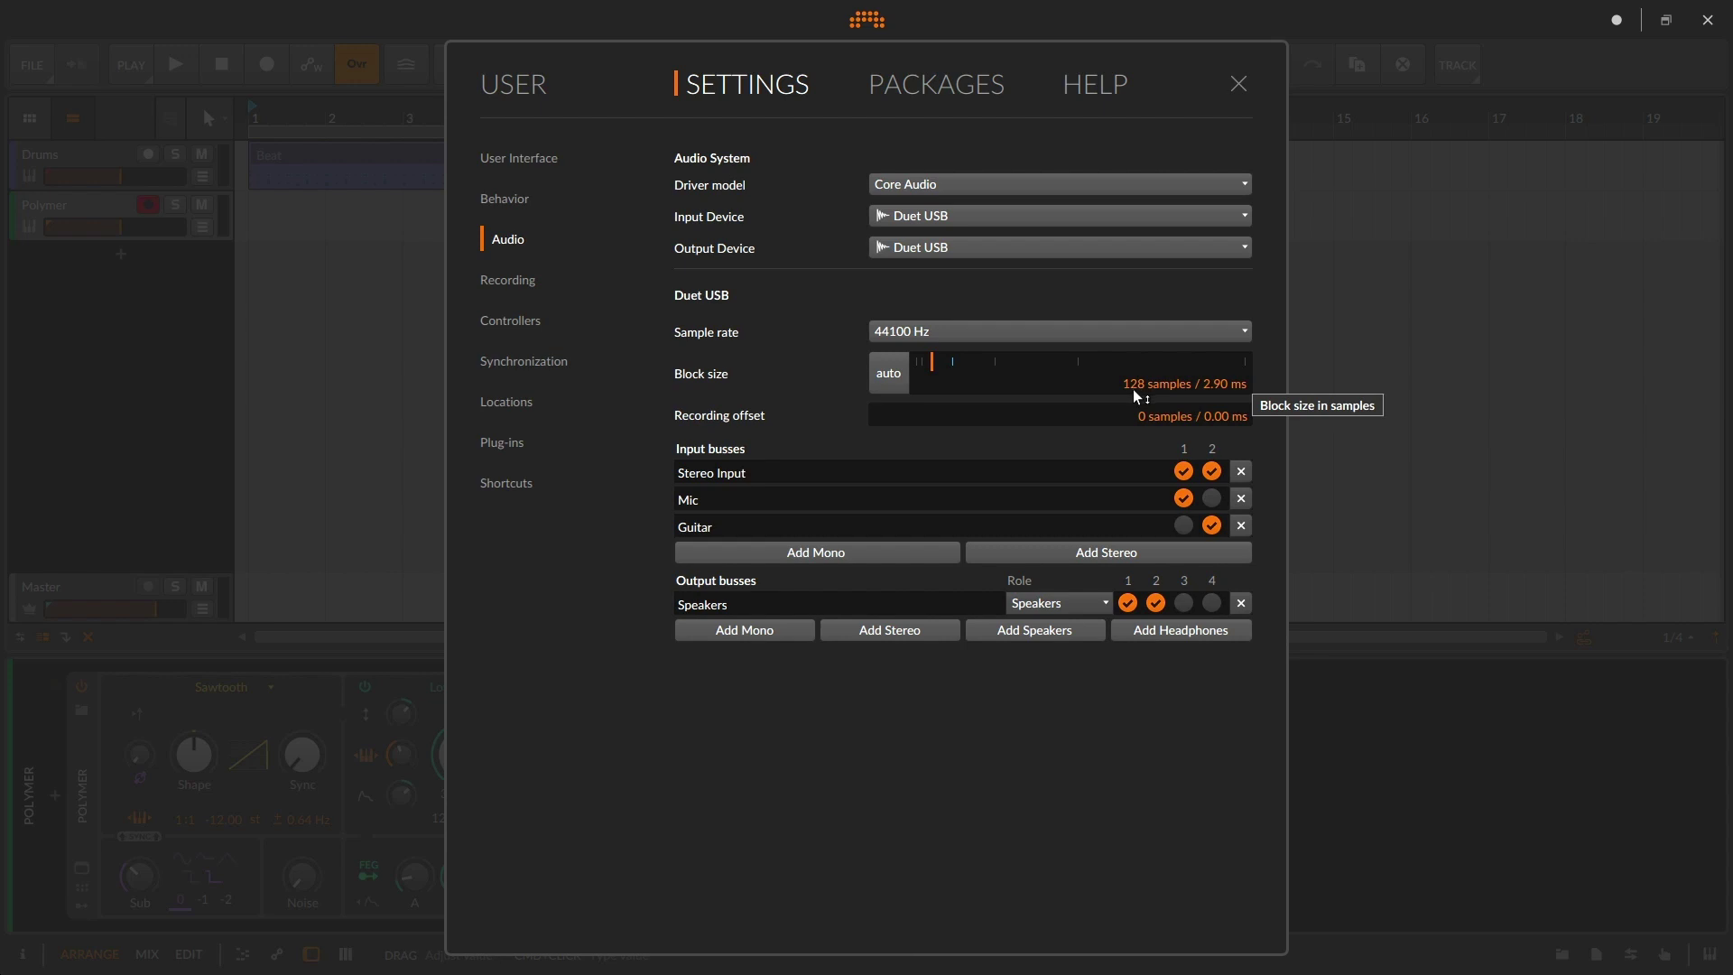
left_click(508, 199)
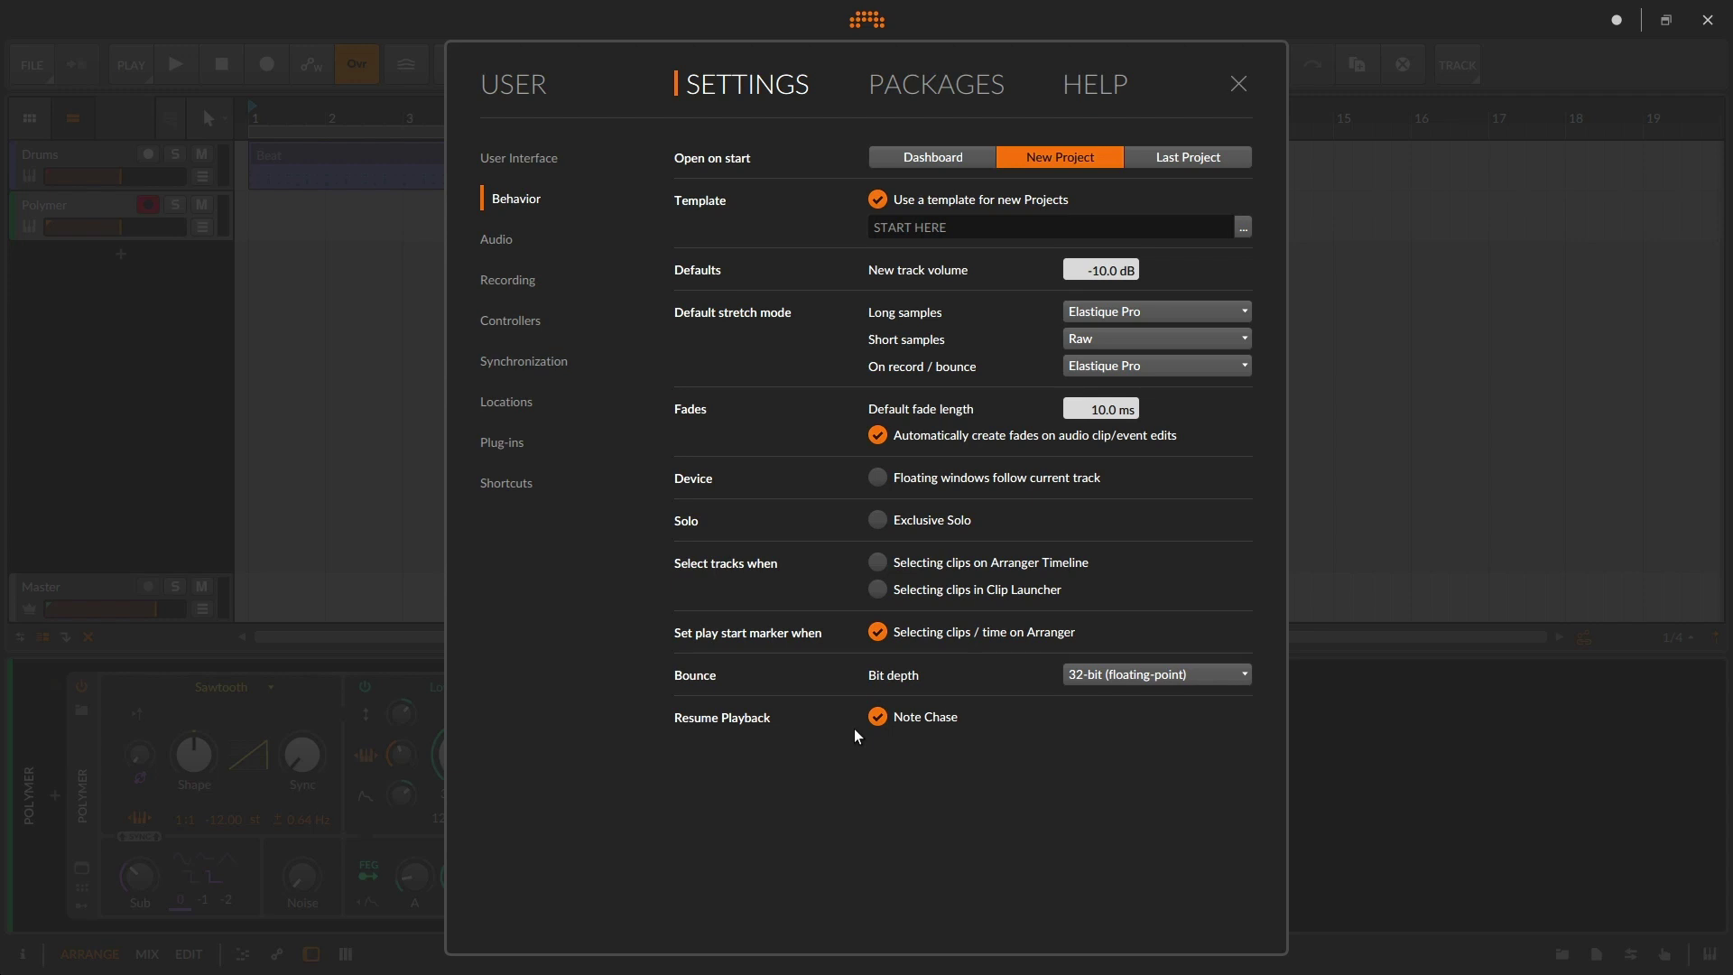
left_click(1239, 84)
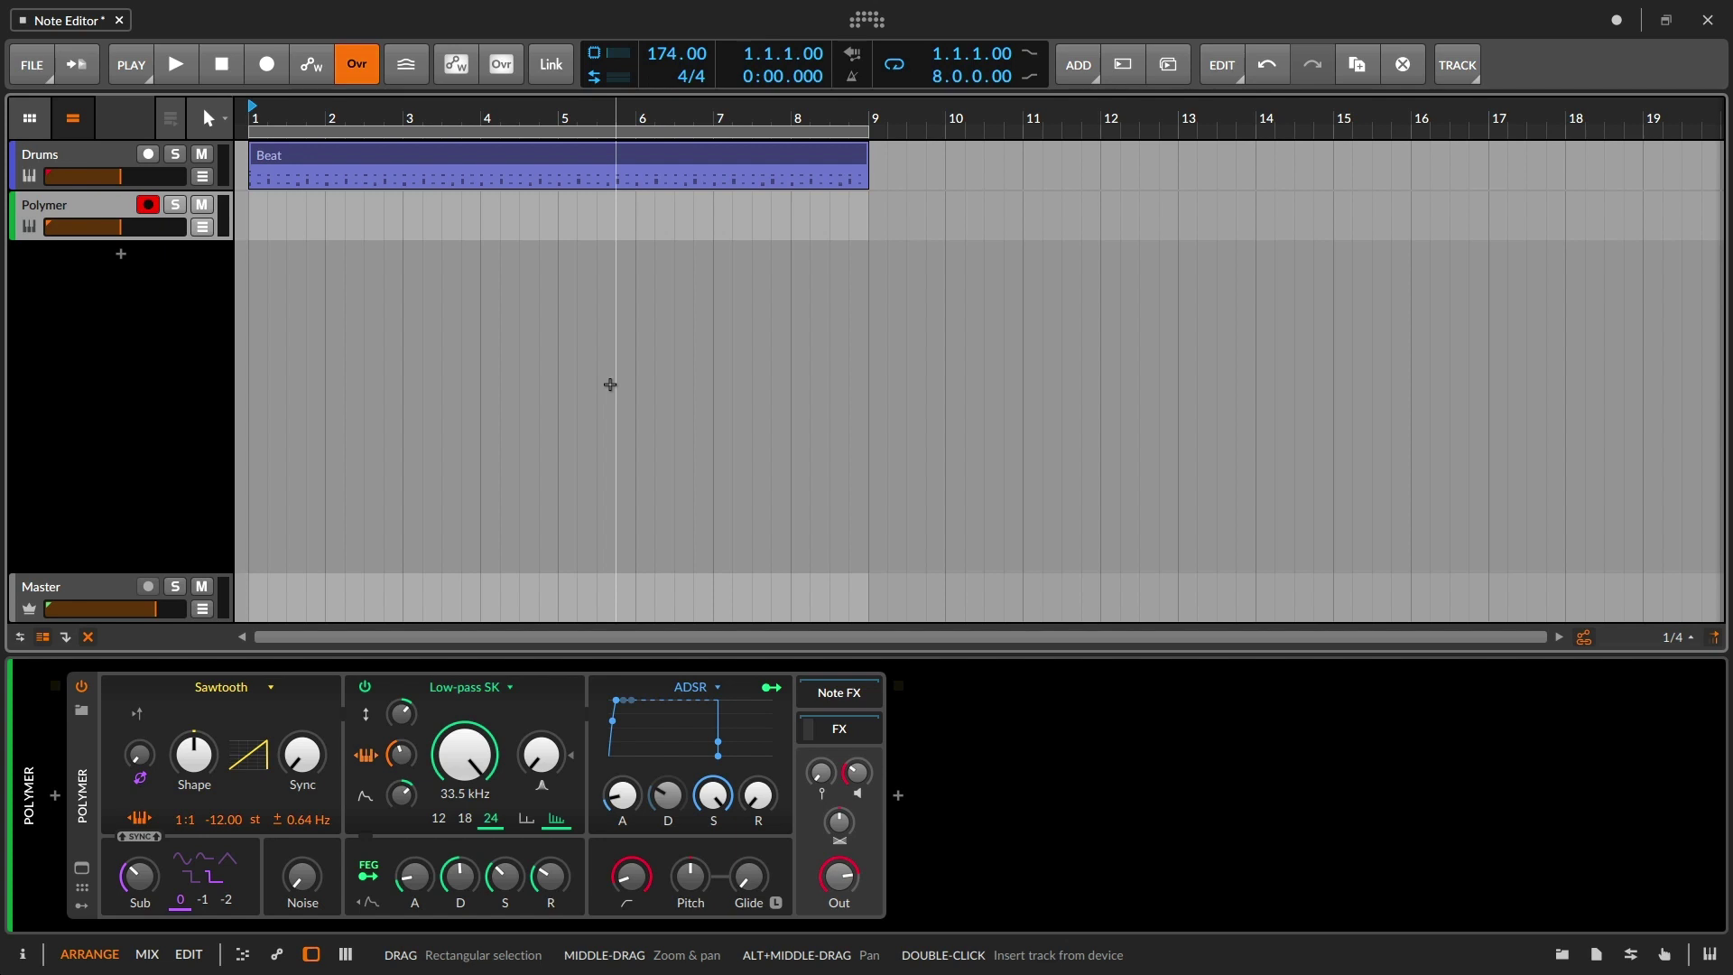
- Record a note pattern on the Polymer track across bars 1–9, then stop and rewind
key("alt+2")
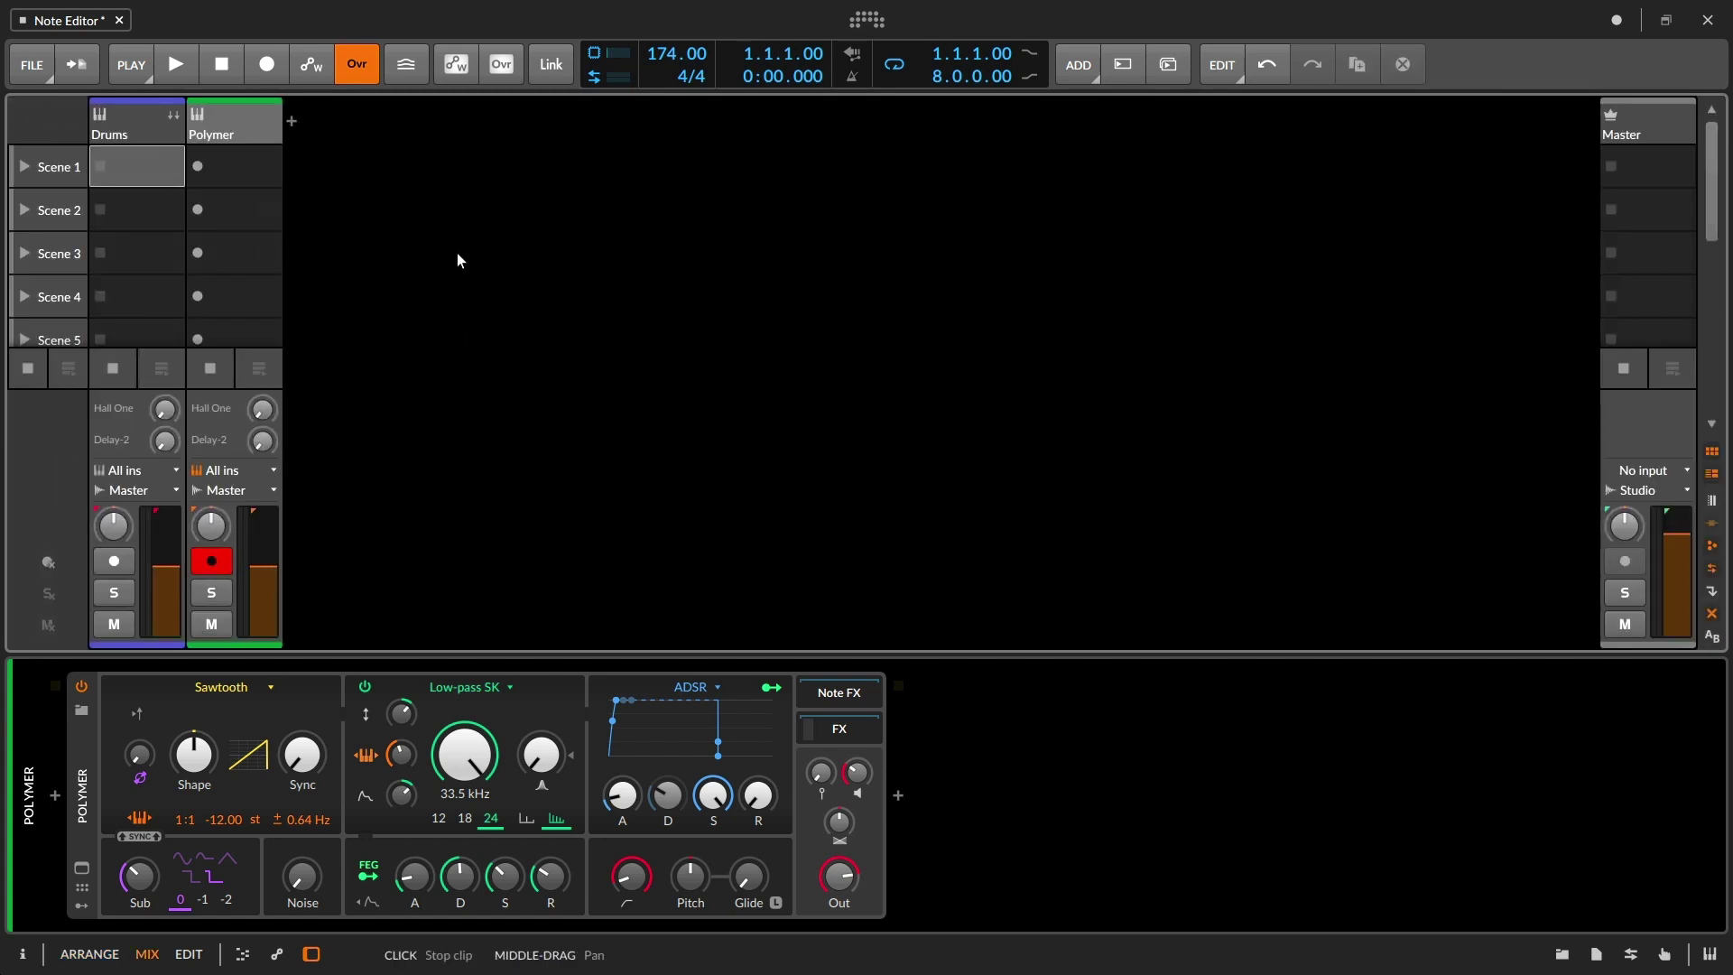
key("alt+1")
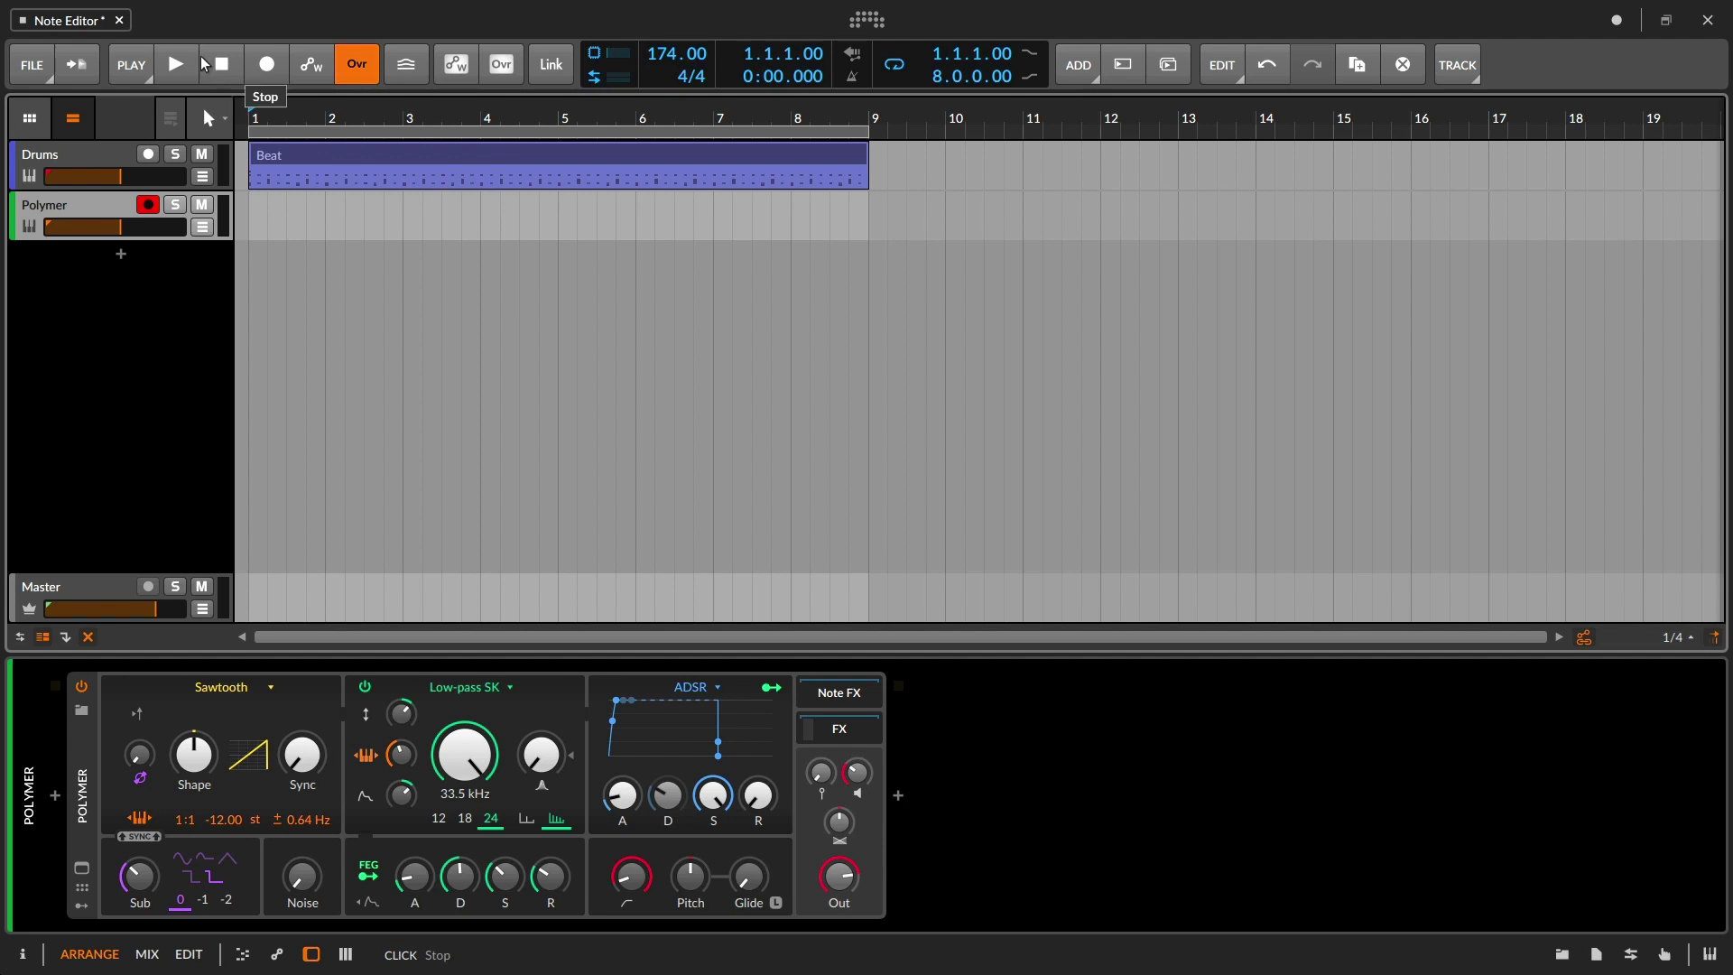
left_click(268, 65)
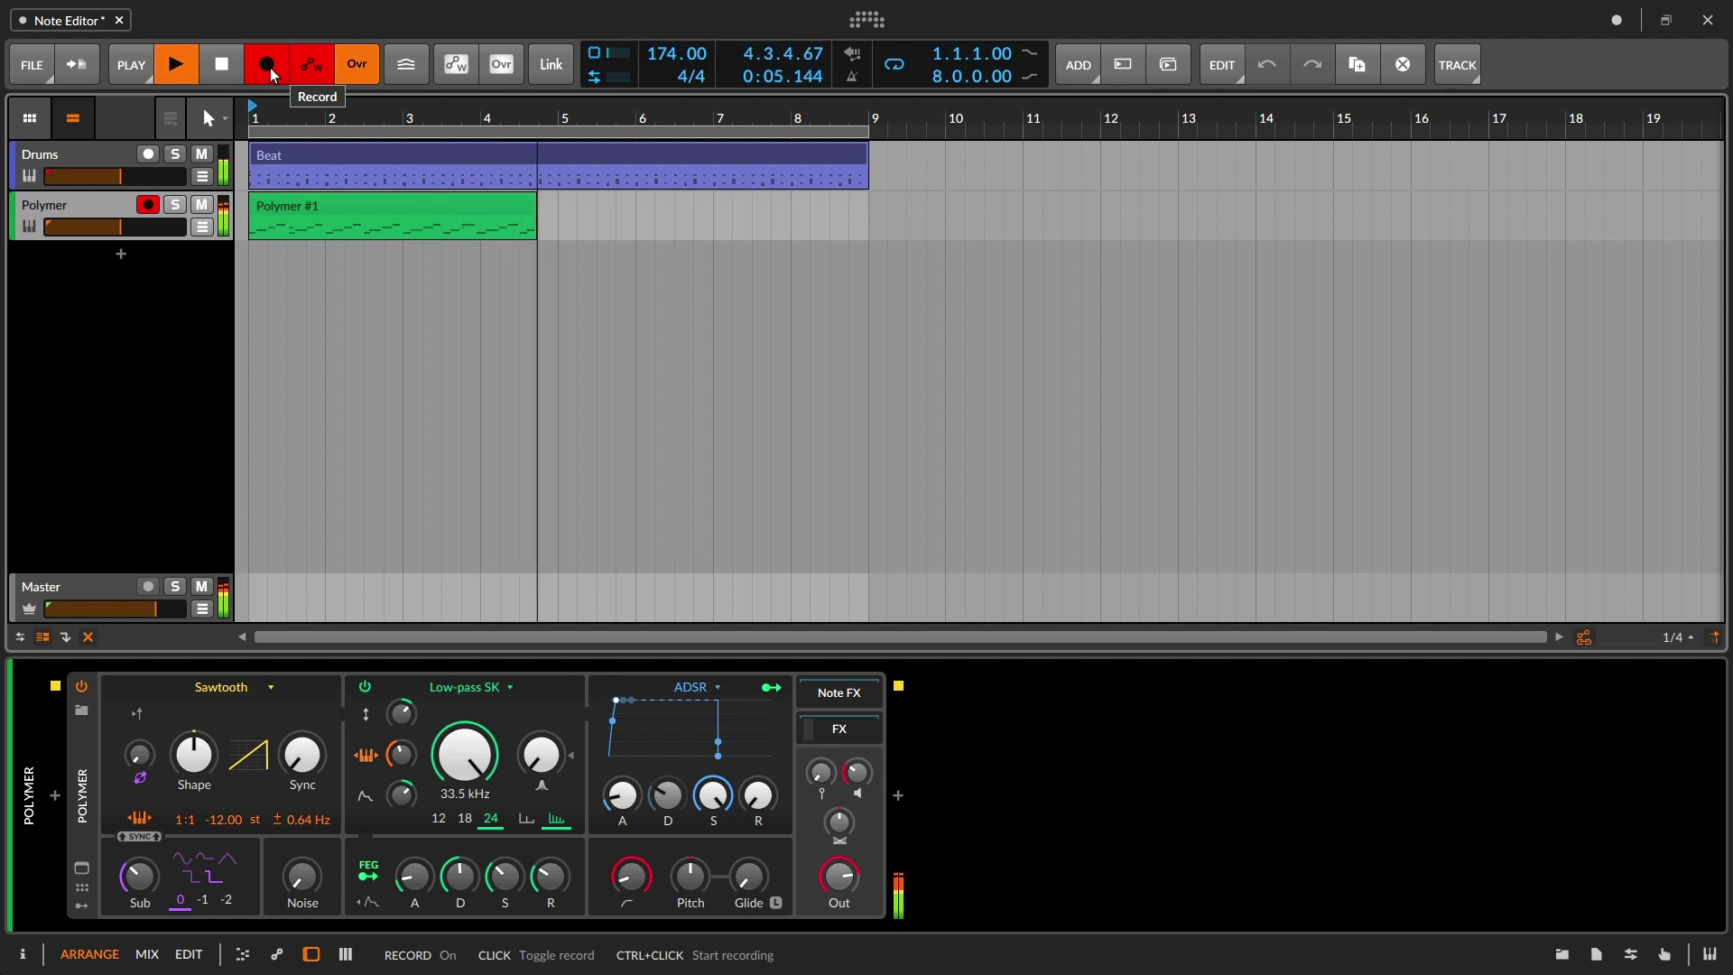
key("space")
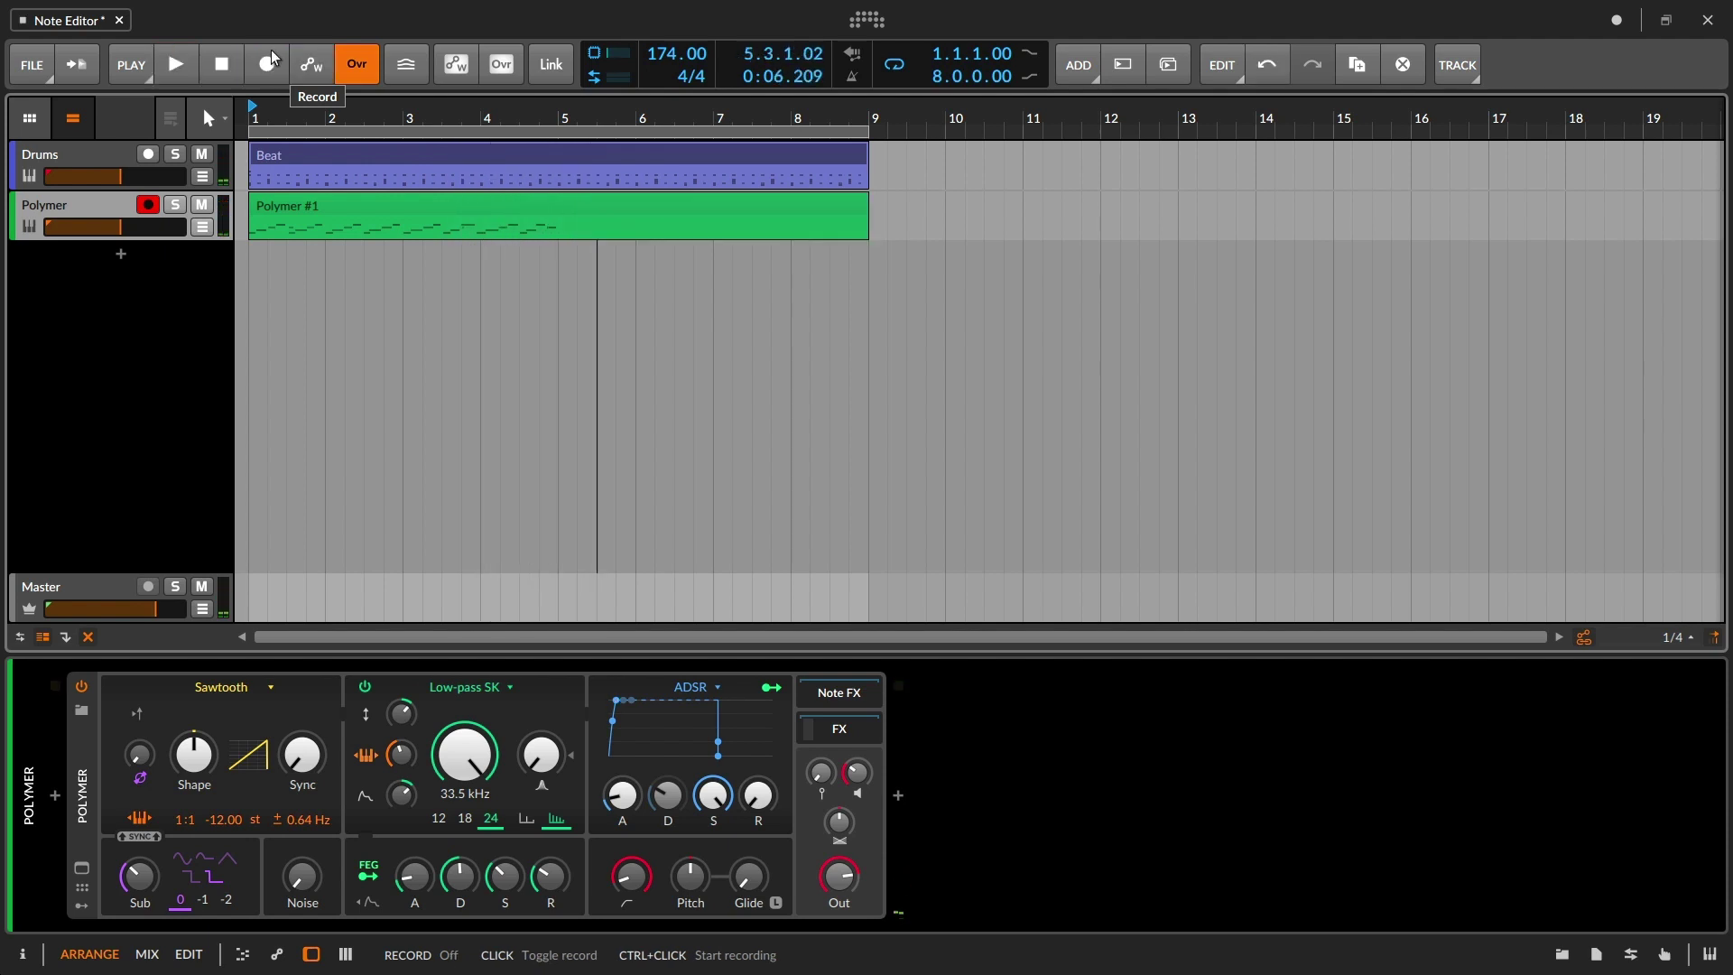
left_click(224, 79)
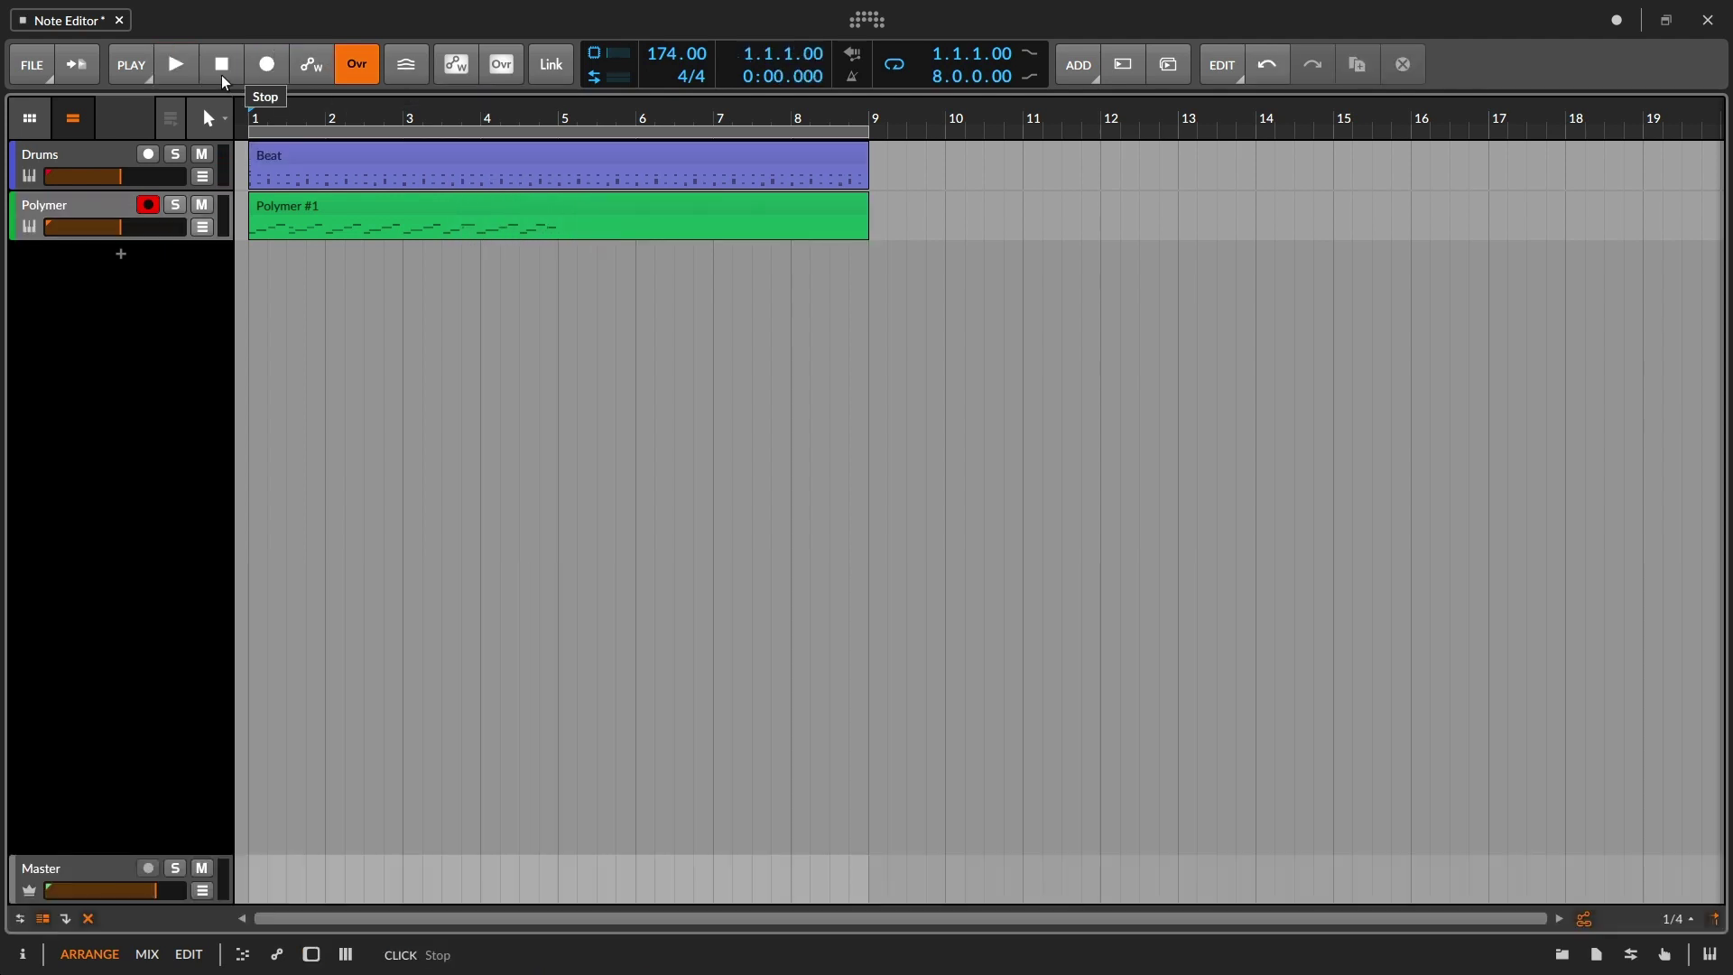
- Open Polymer #1 in the note editor, try the EDIT layout, then return to ARRANGE
double_click(371, 217)
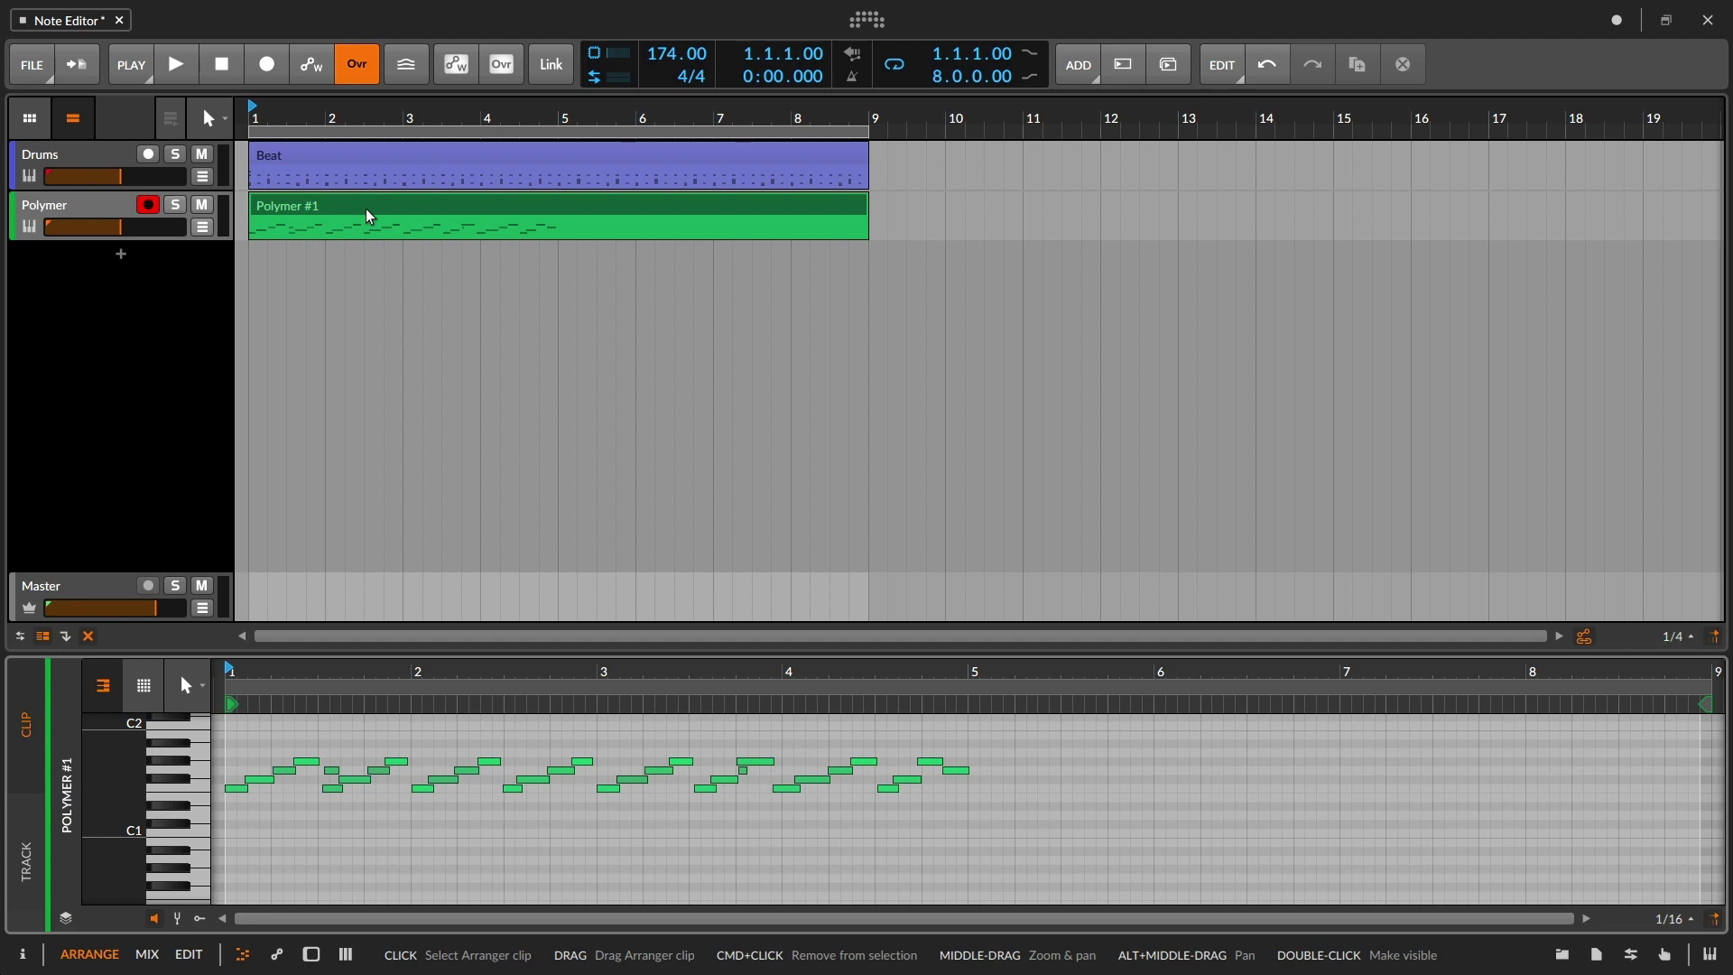
left_click(188, 955)
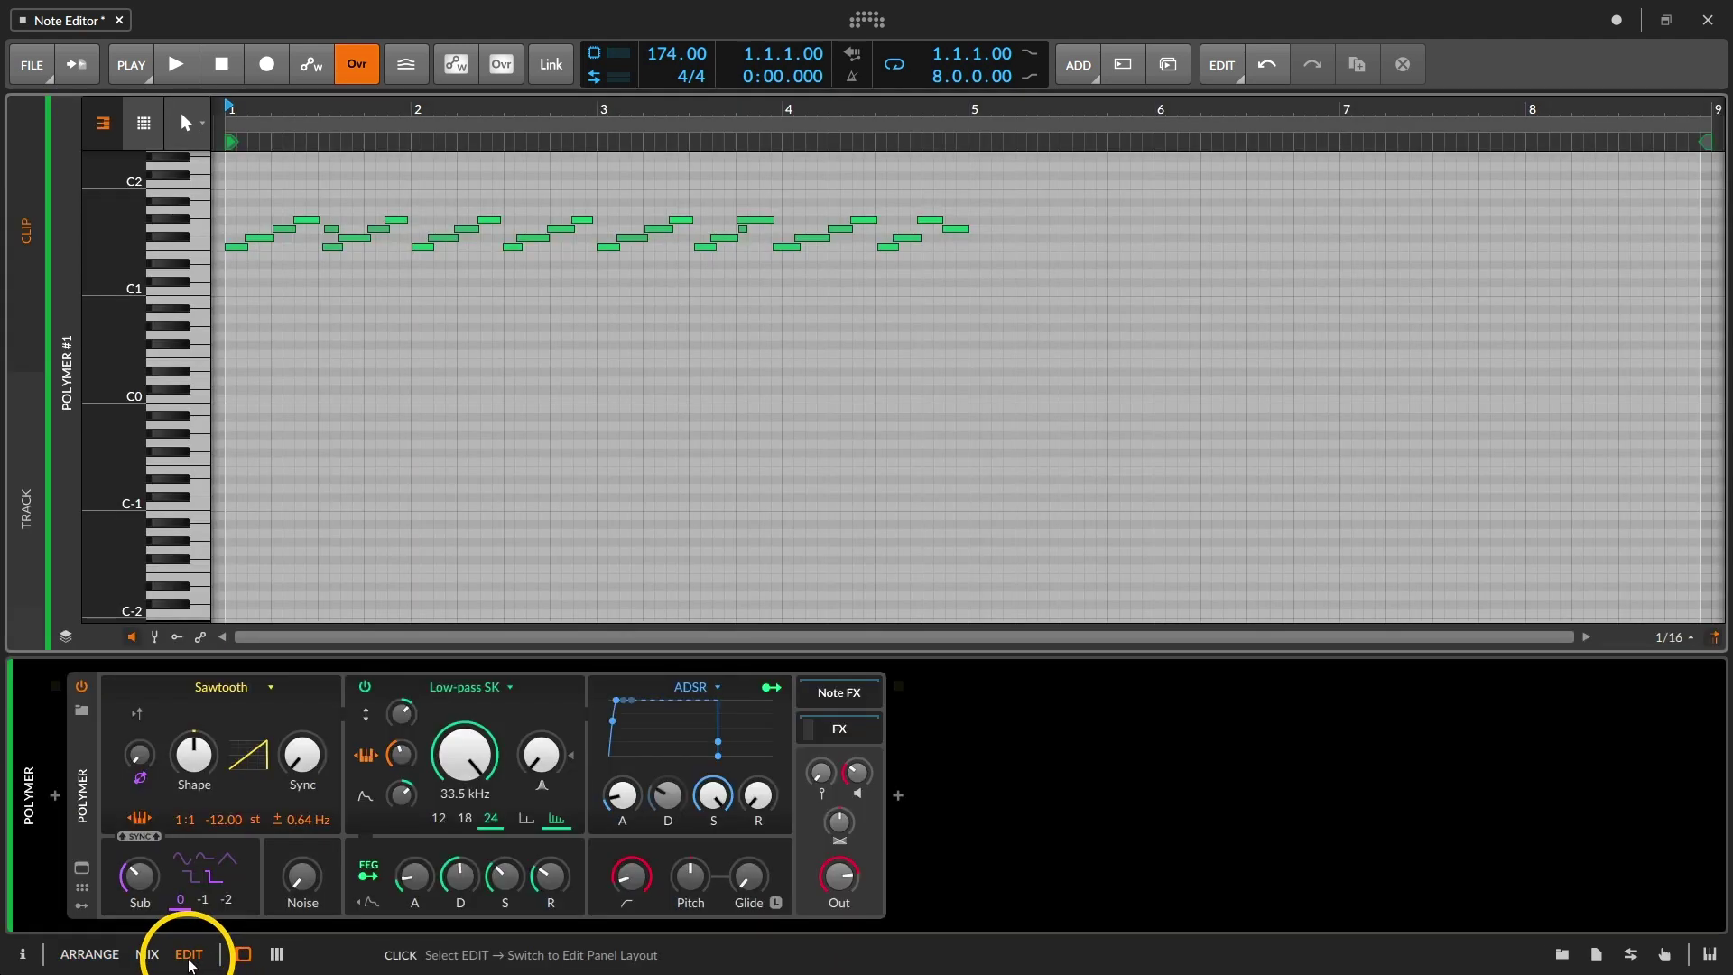
left_click(243, 954)
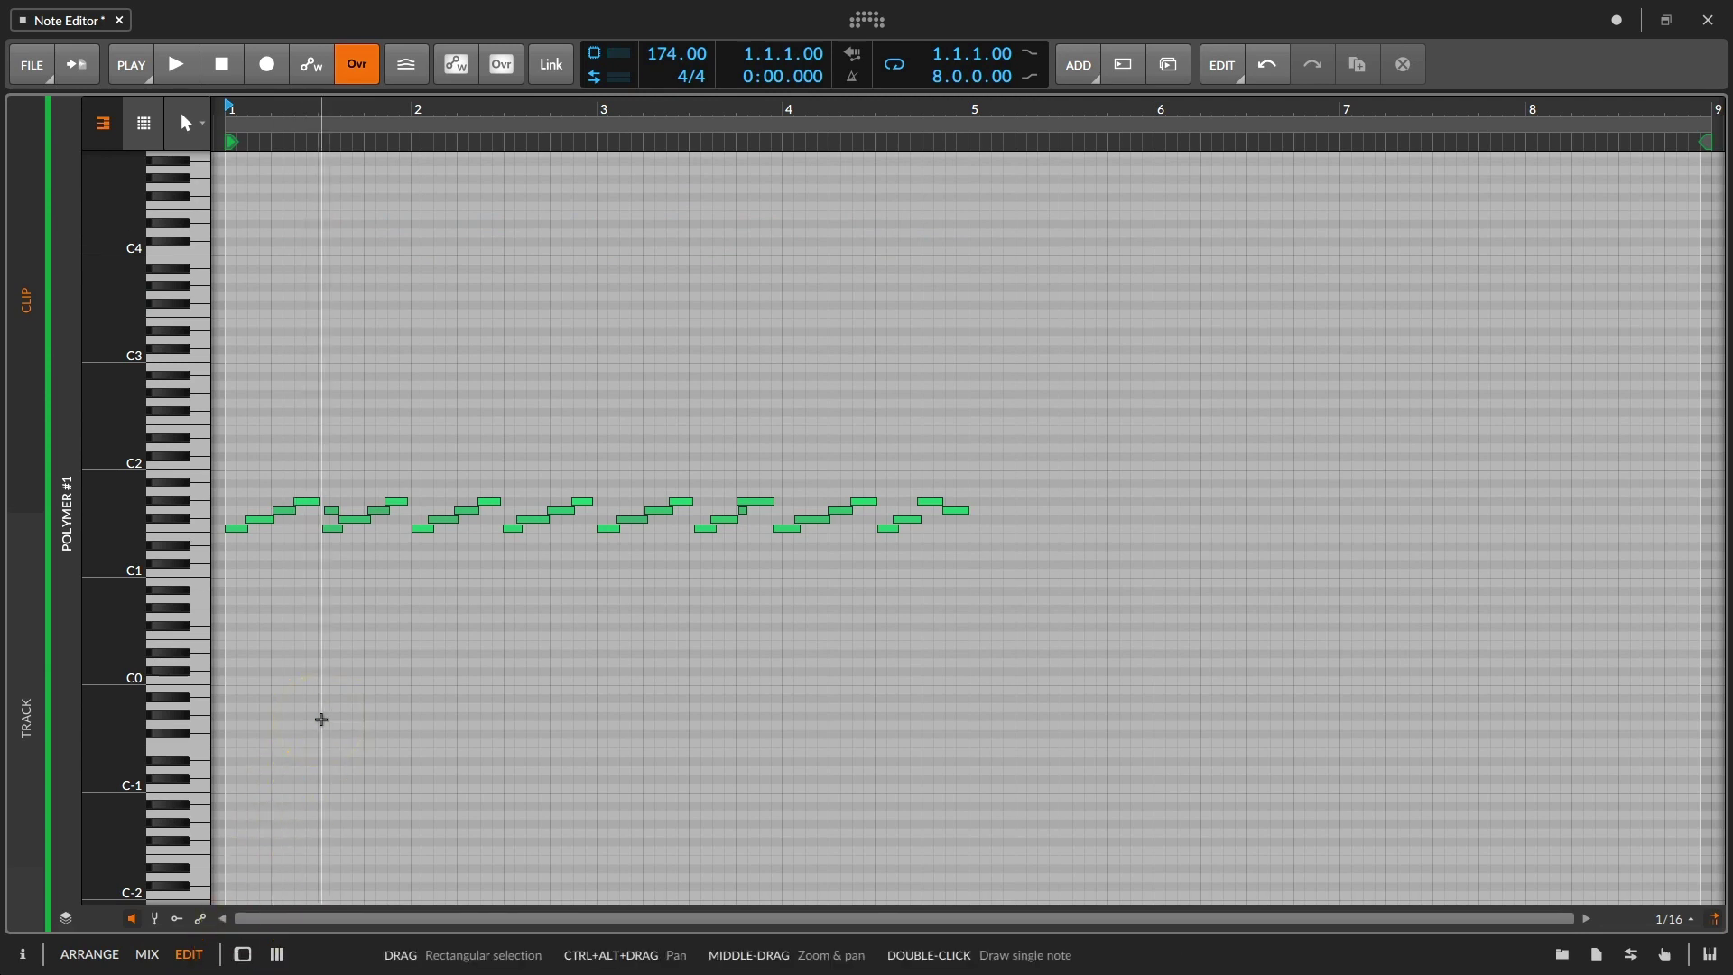
key("alt+1")
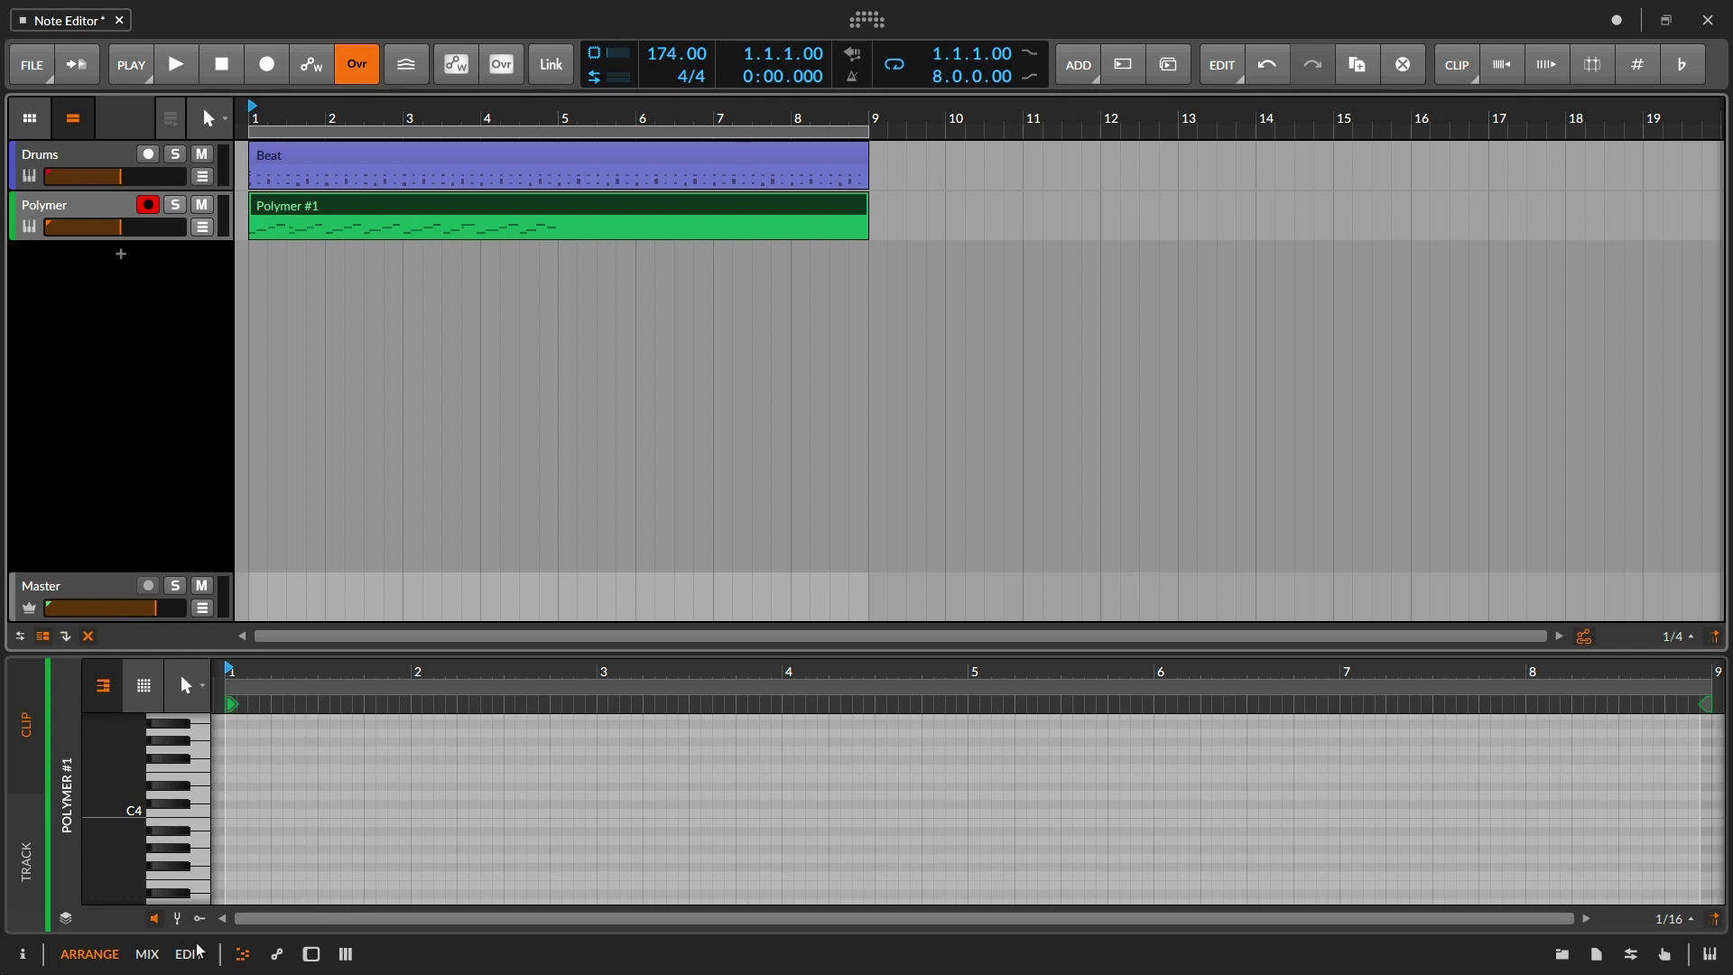
- Hide the detail panel and show the Polymer #1 note editor full-window with a 1/16 grid
left_click(243, 954)
key("alt+3")
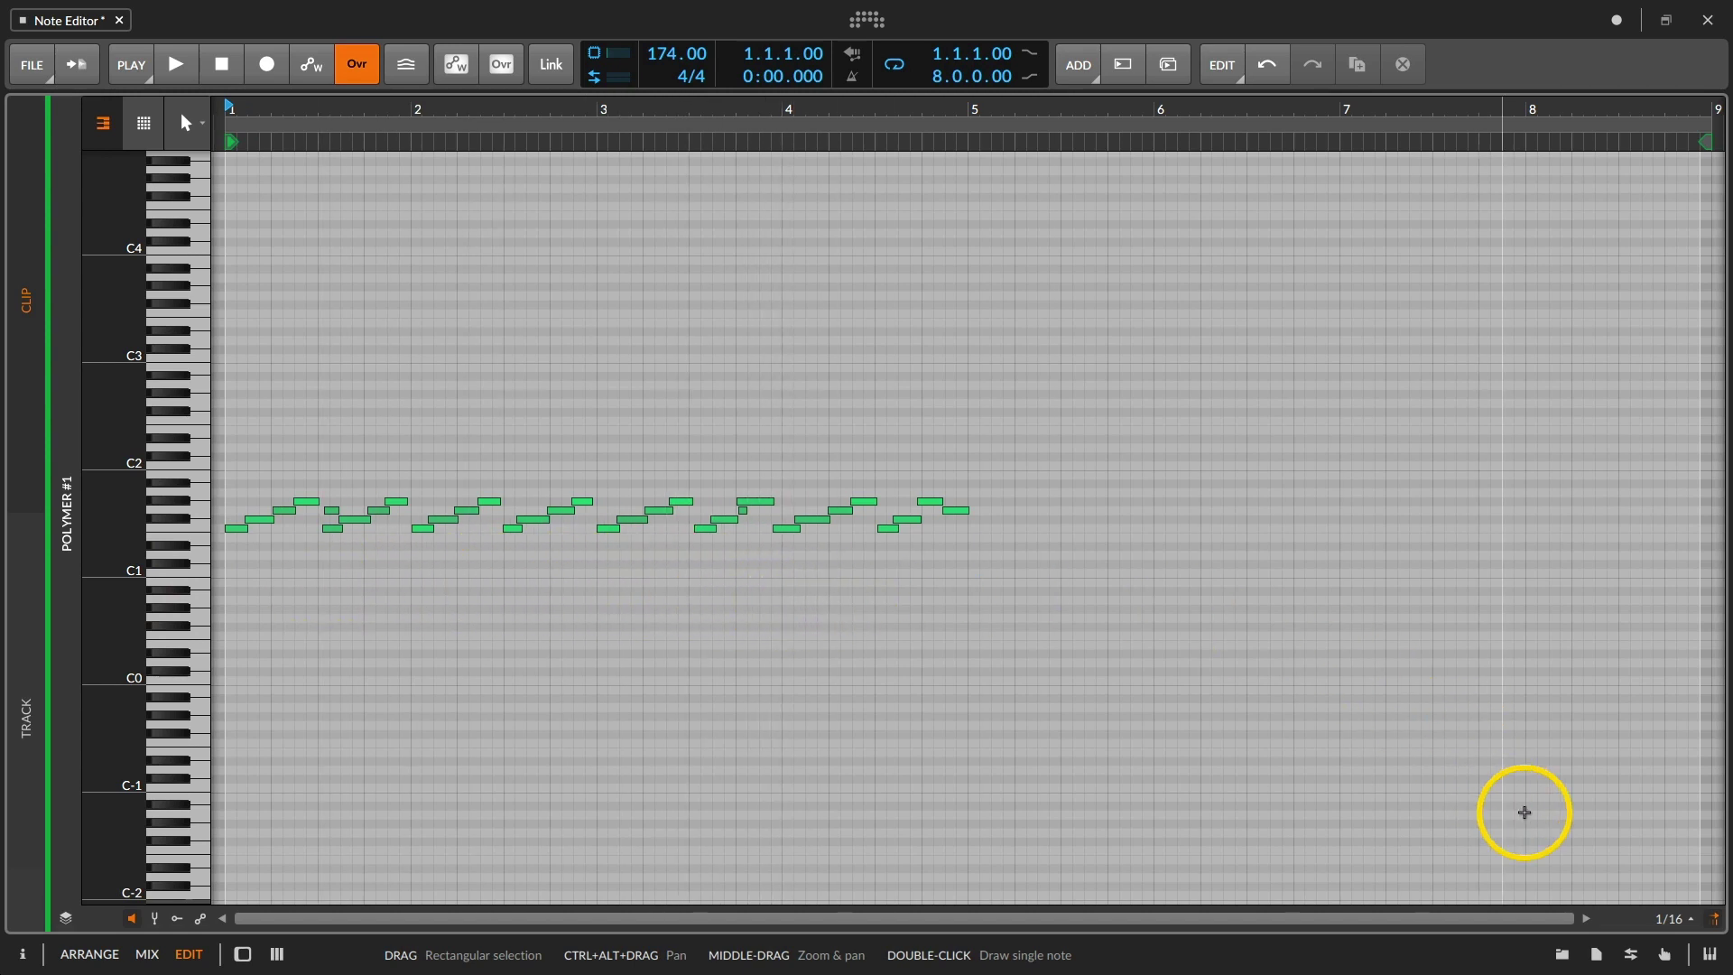
left_click(1671, 921)
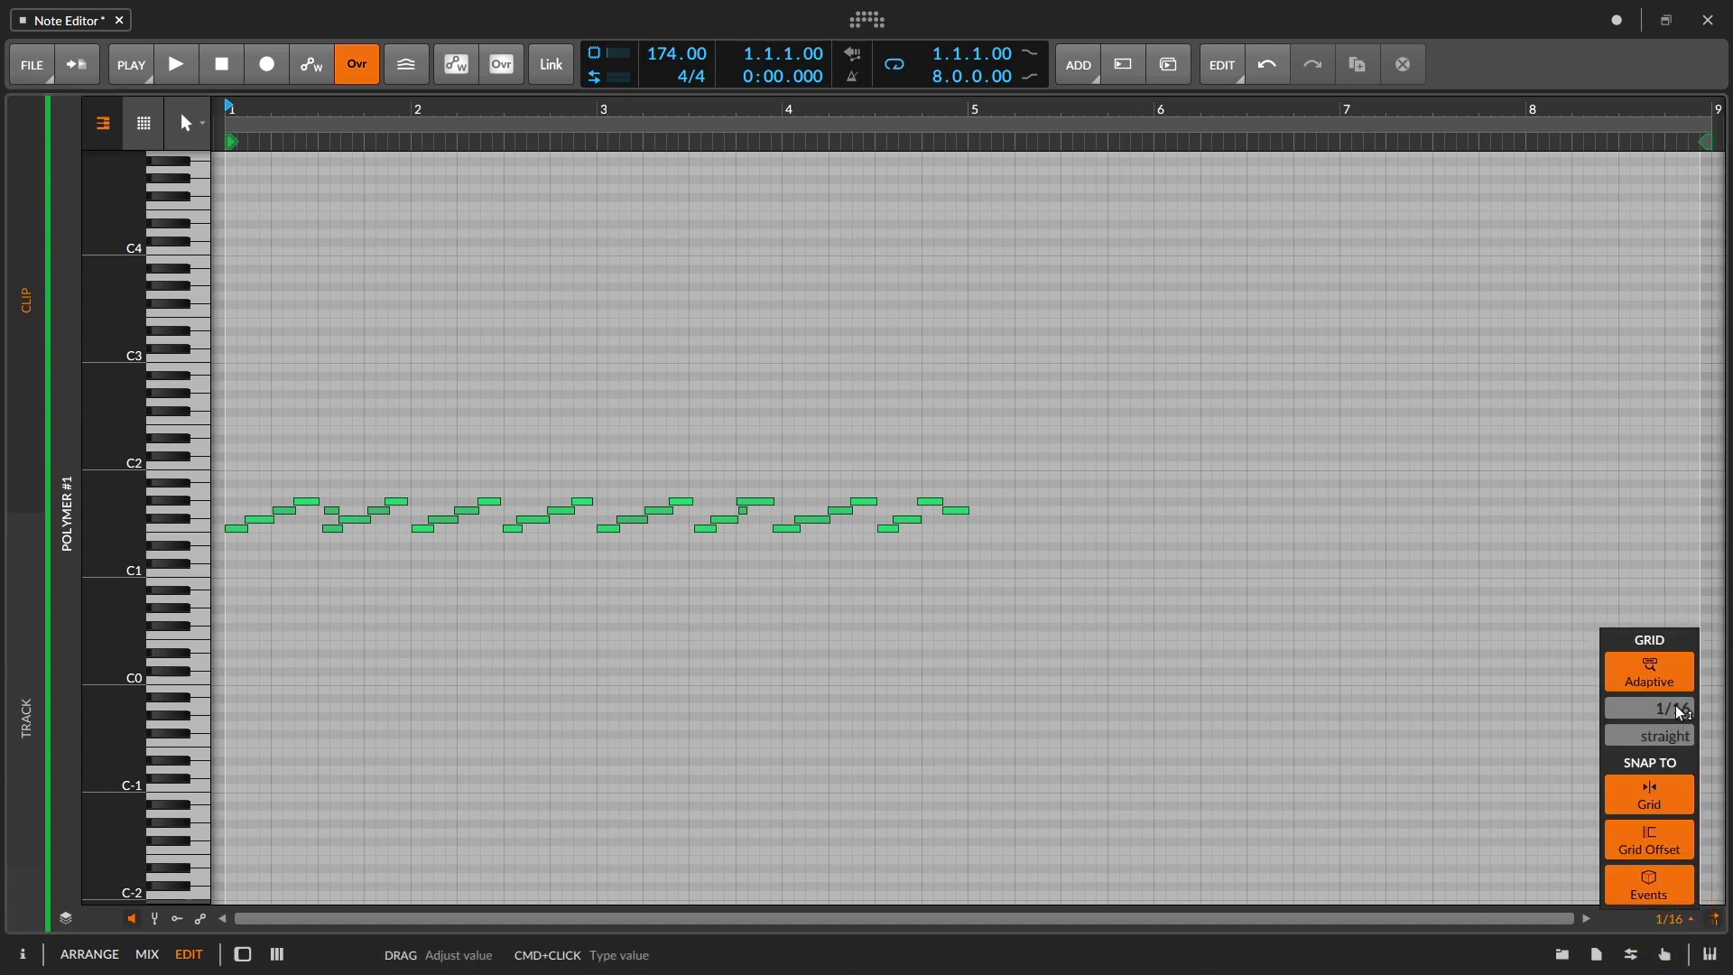
left_click(1412, 722)
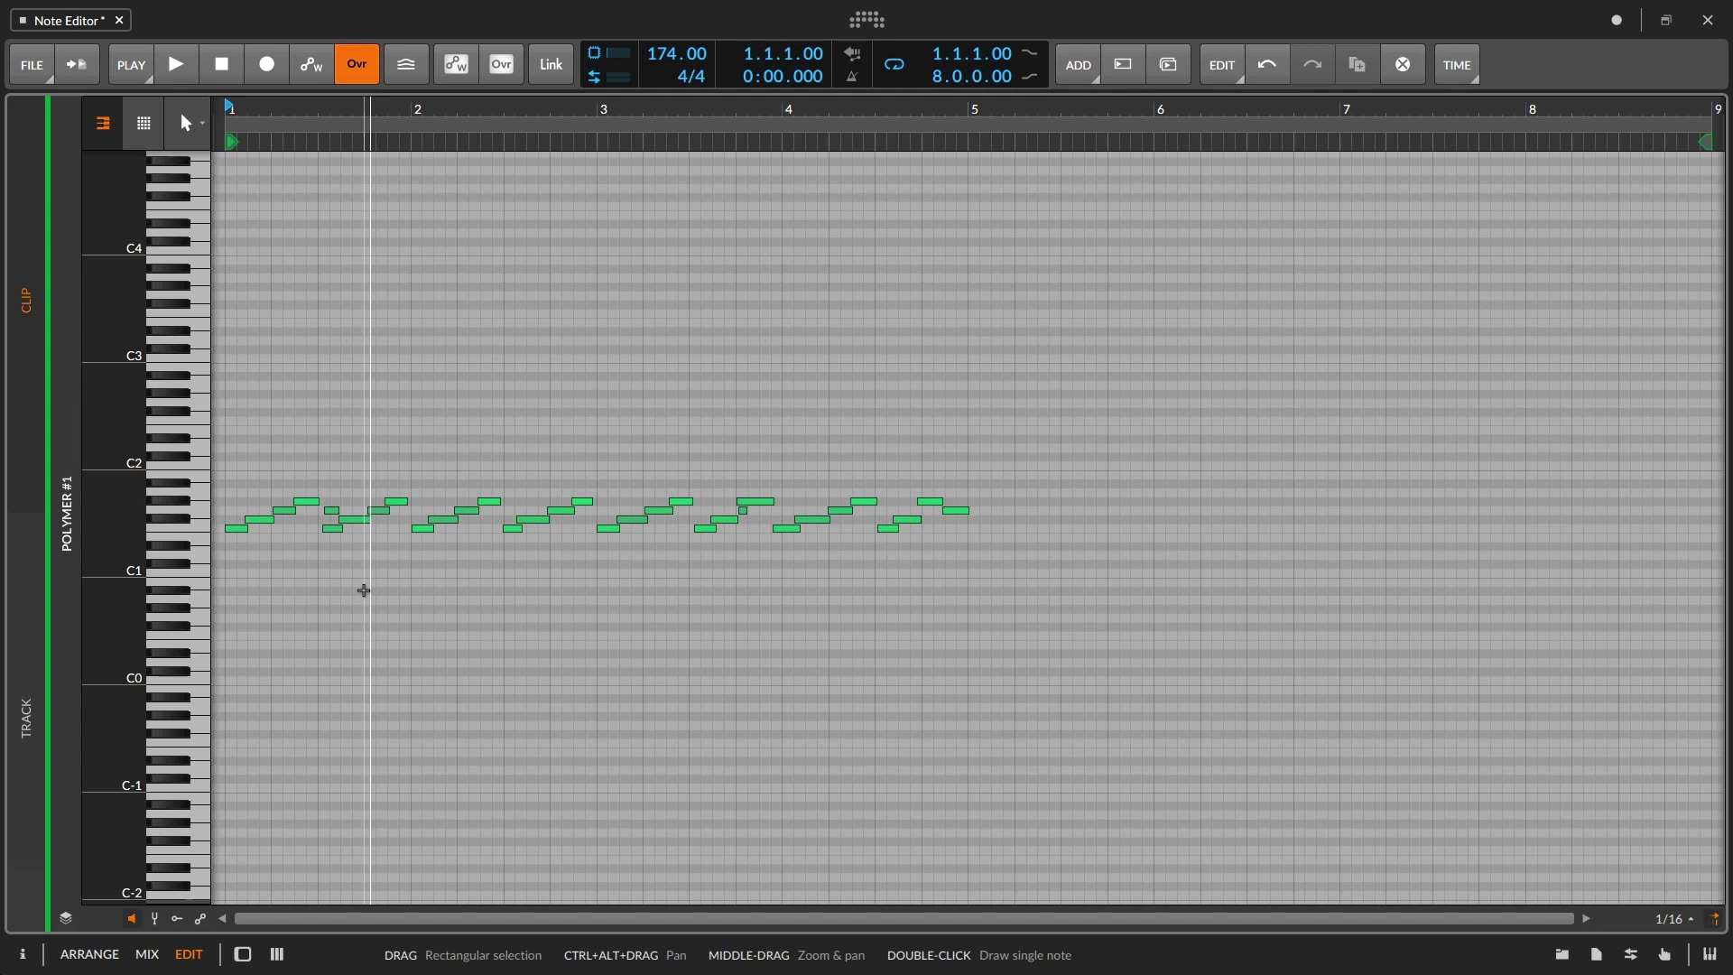
- Select all notes and zoom the editor to fit them across bars 1–4
key("ctrl+a")
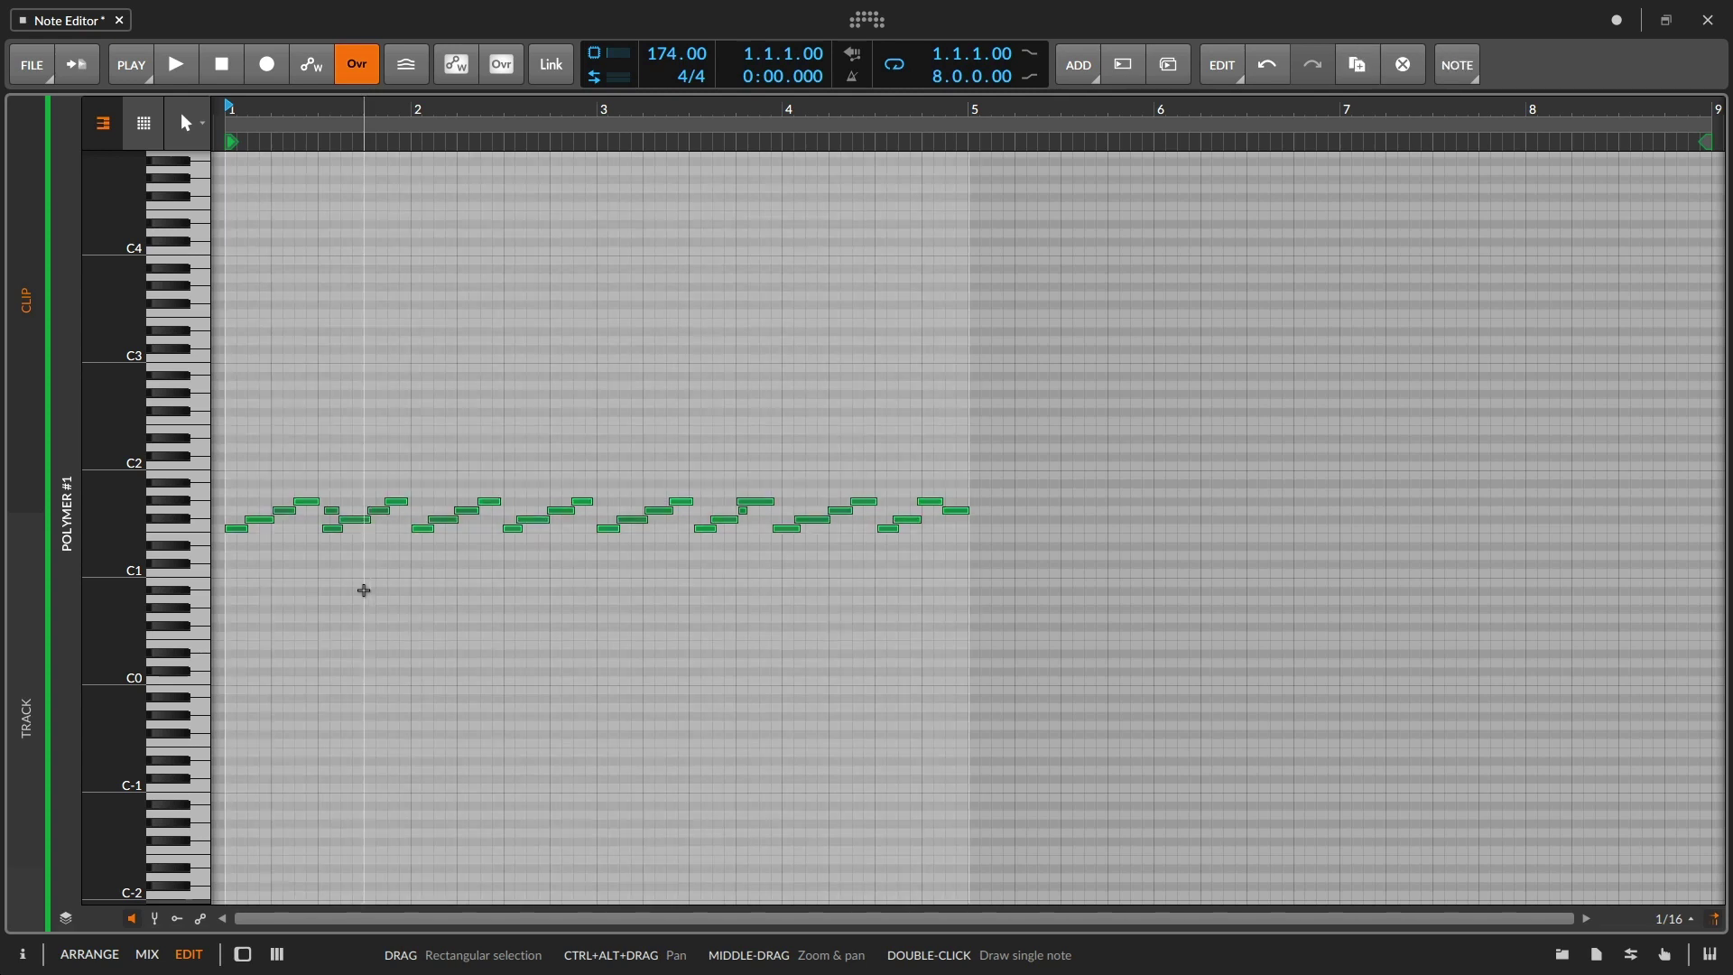
key("z")
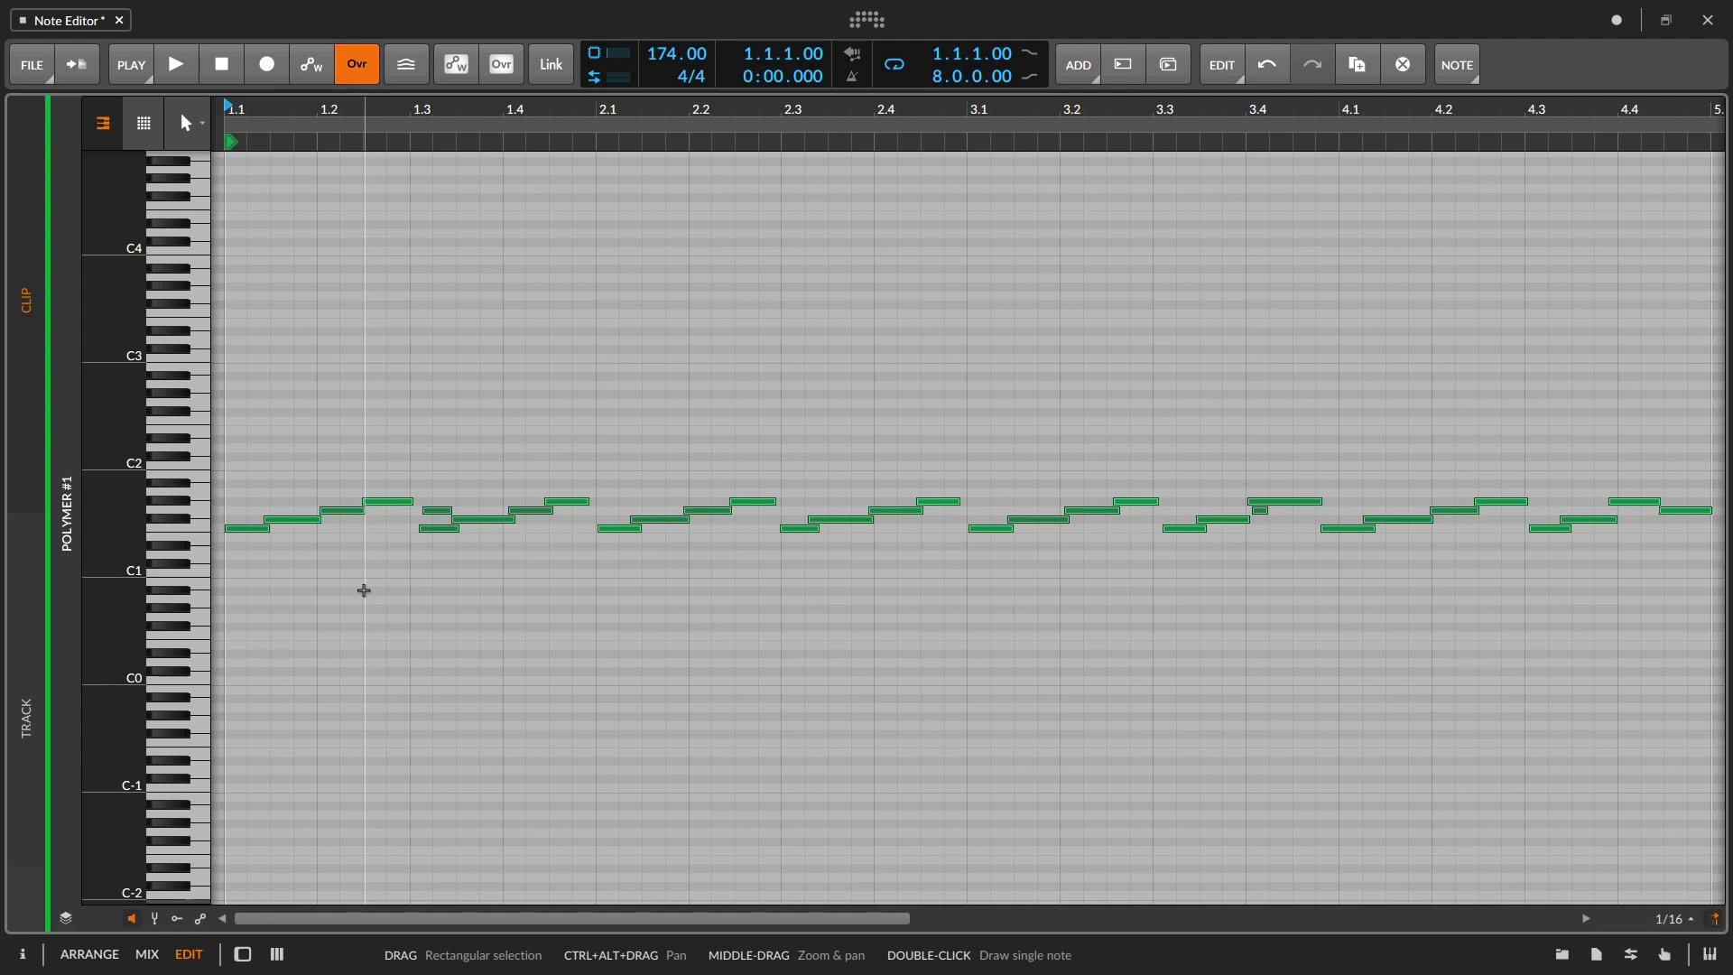
left_click(189, 124)
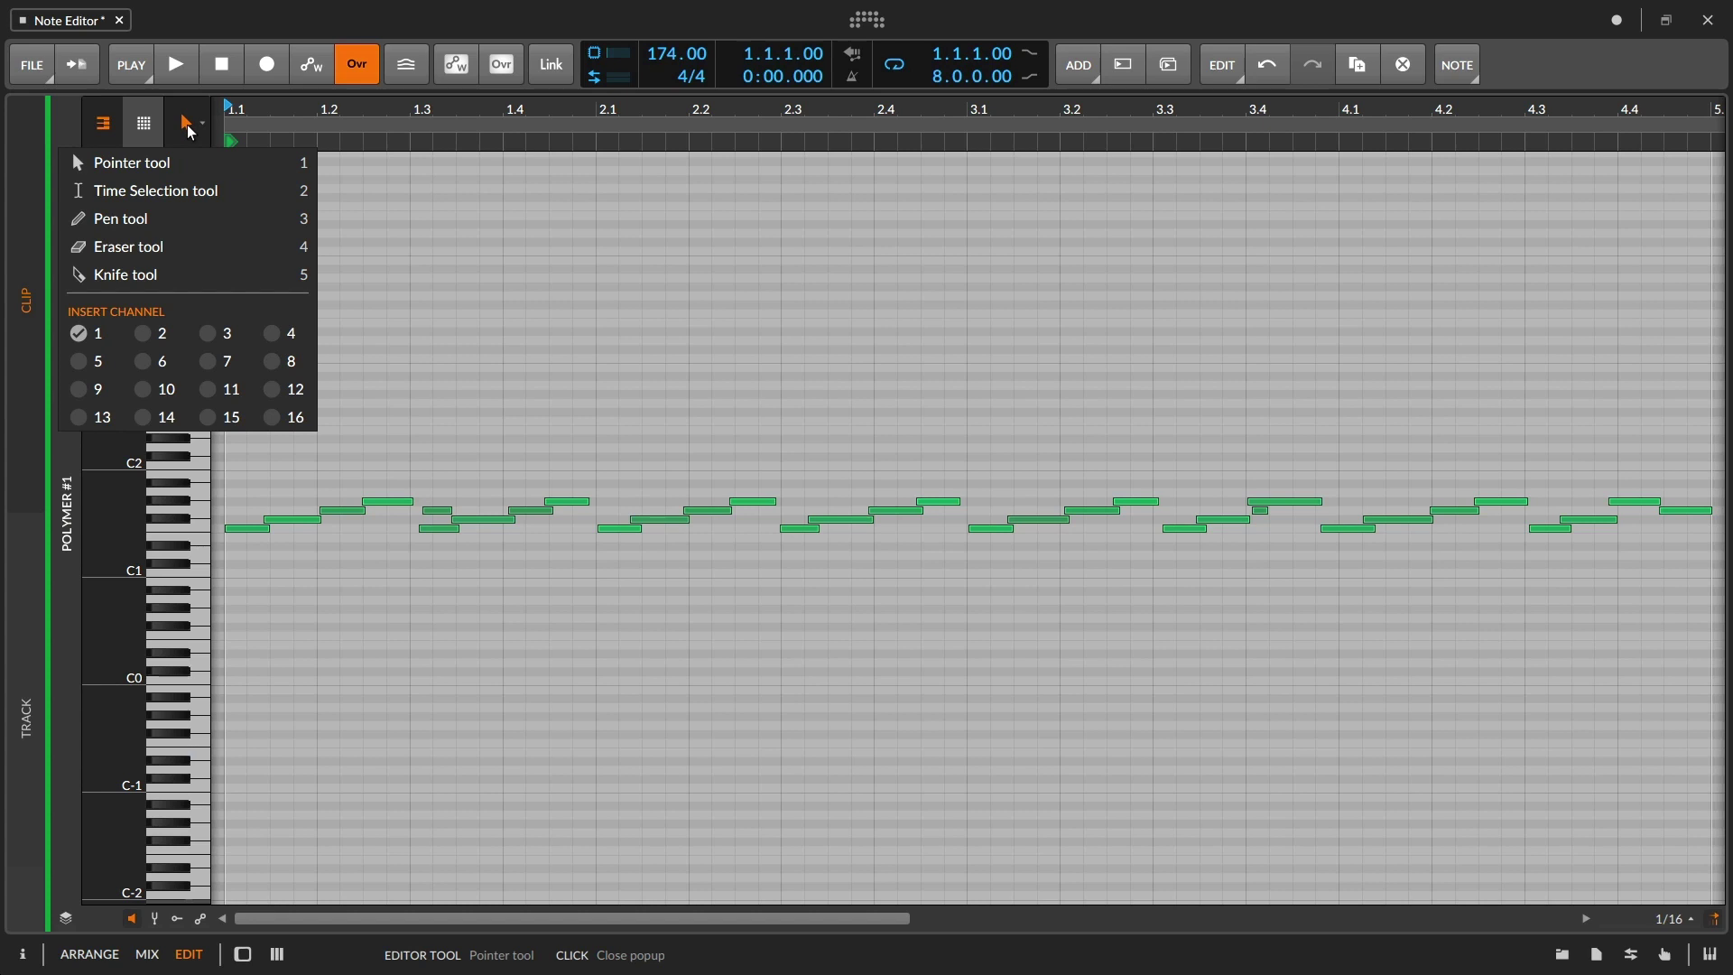
left_click(396, 248)
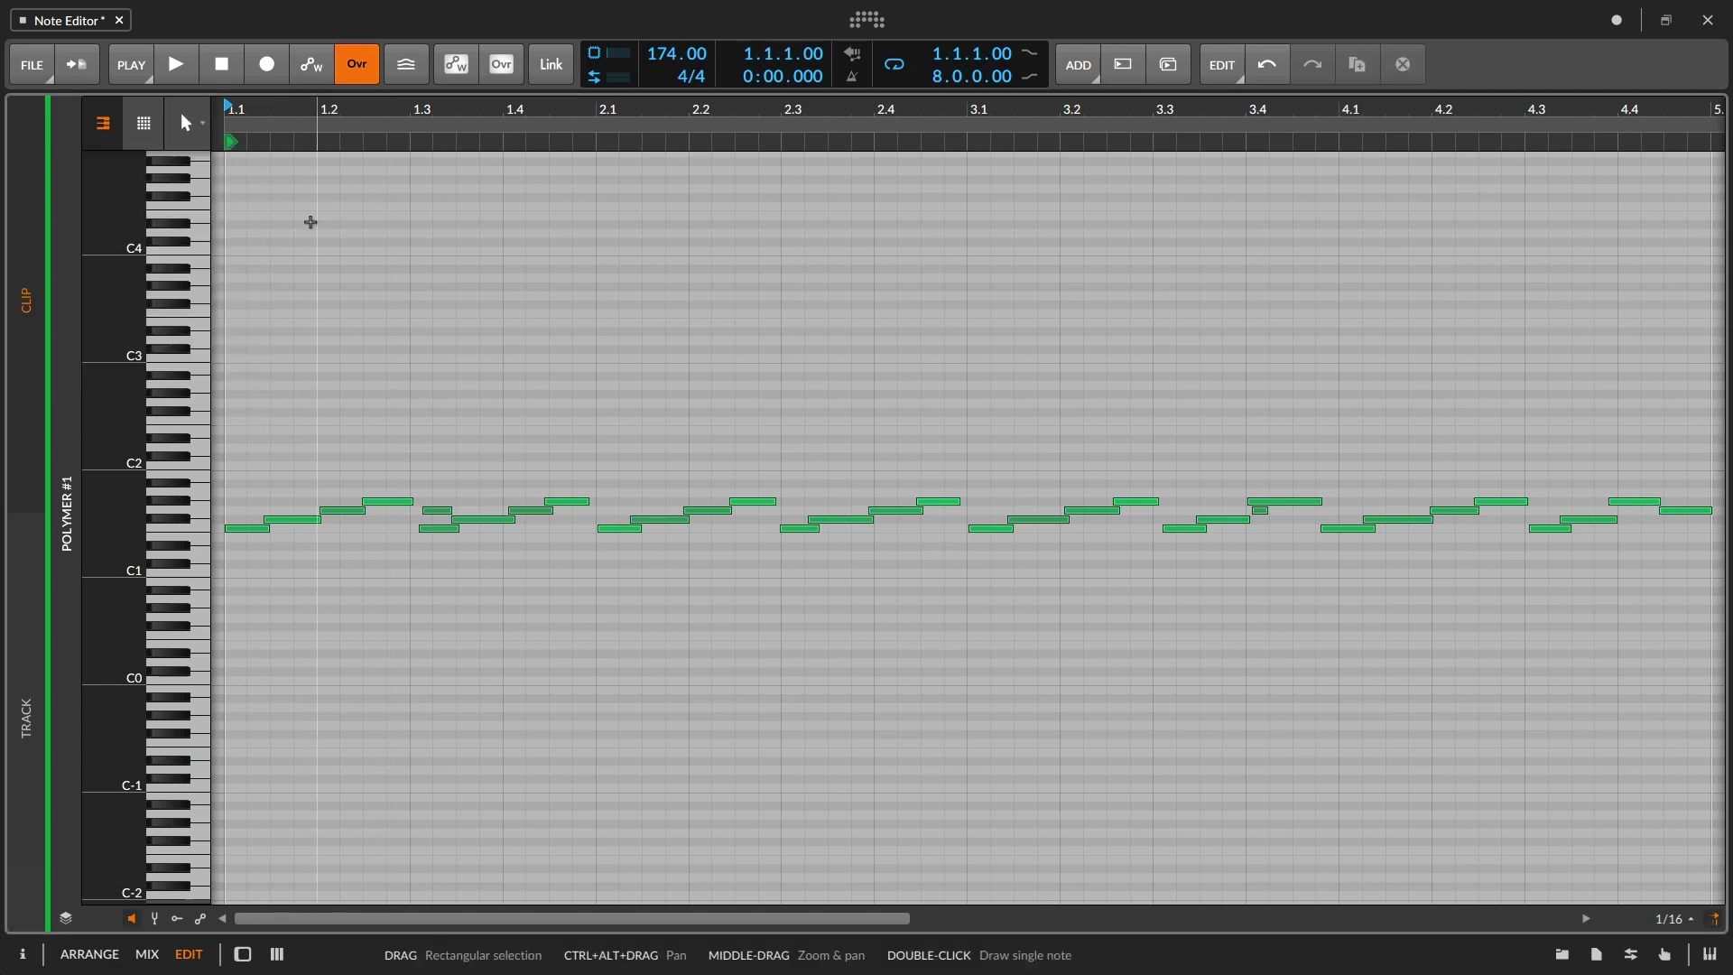
- Move the second note up to just below C2, then redraw it as a short note there
key("ctrl+z")
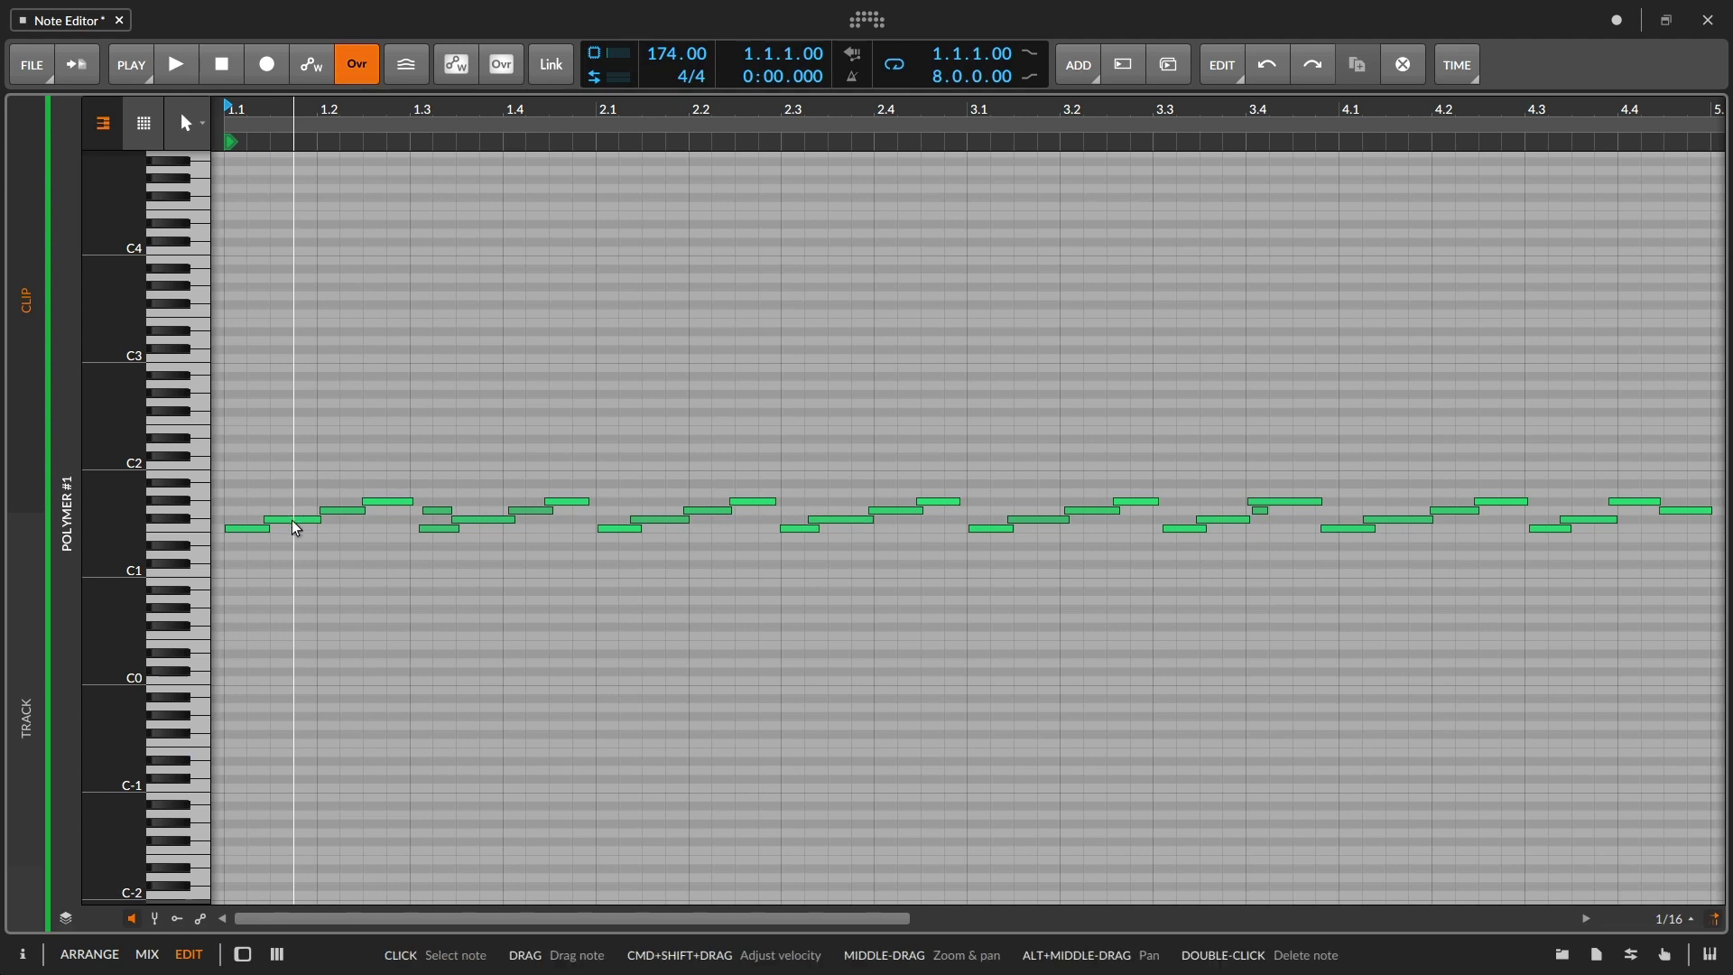
left_click_drag(291, 520, 297, 516)
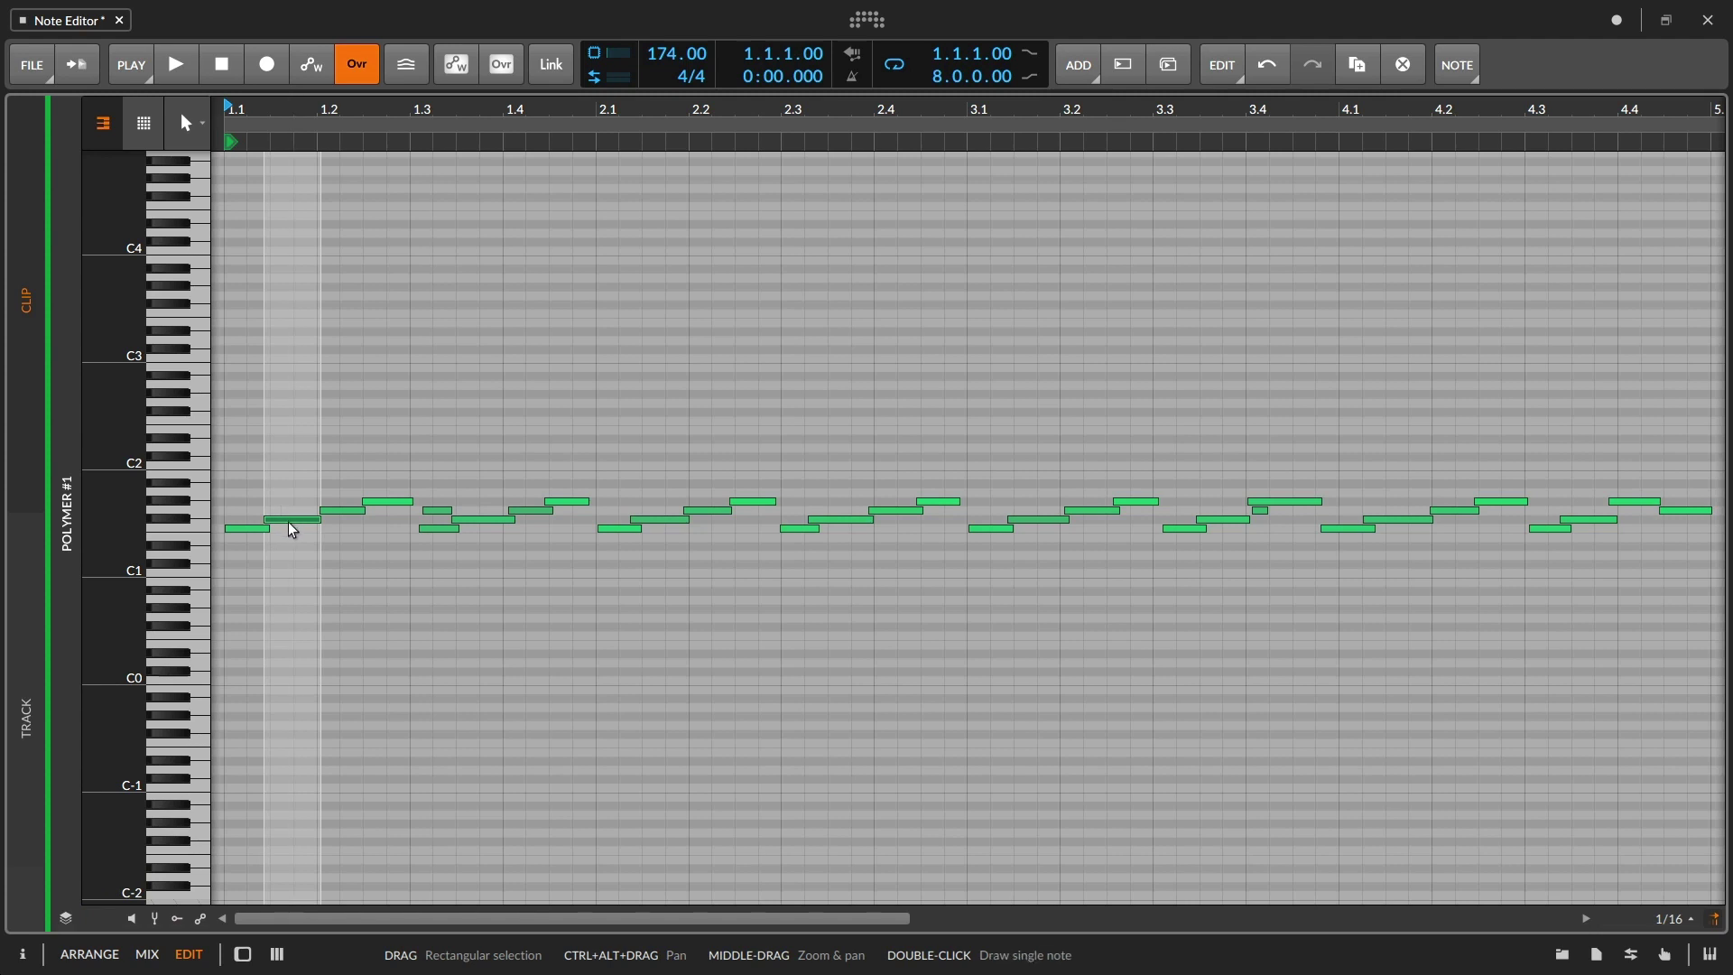
left_click_drag(293, 521, 264, 477)
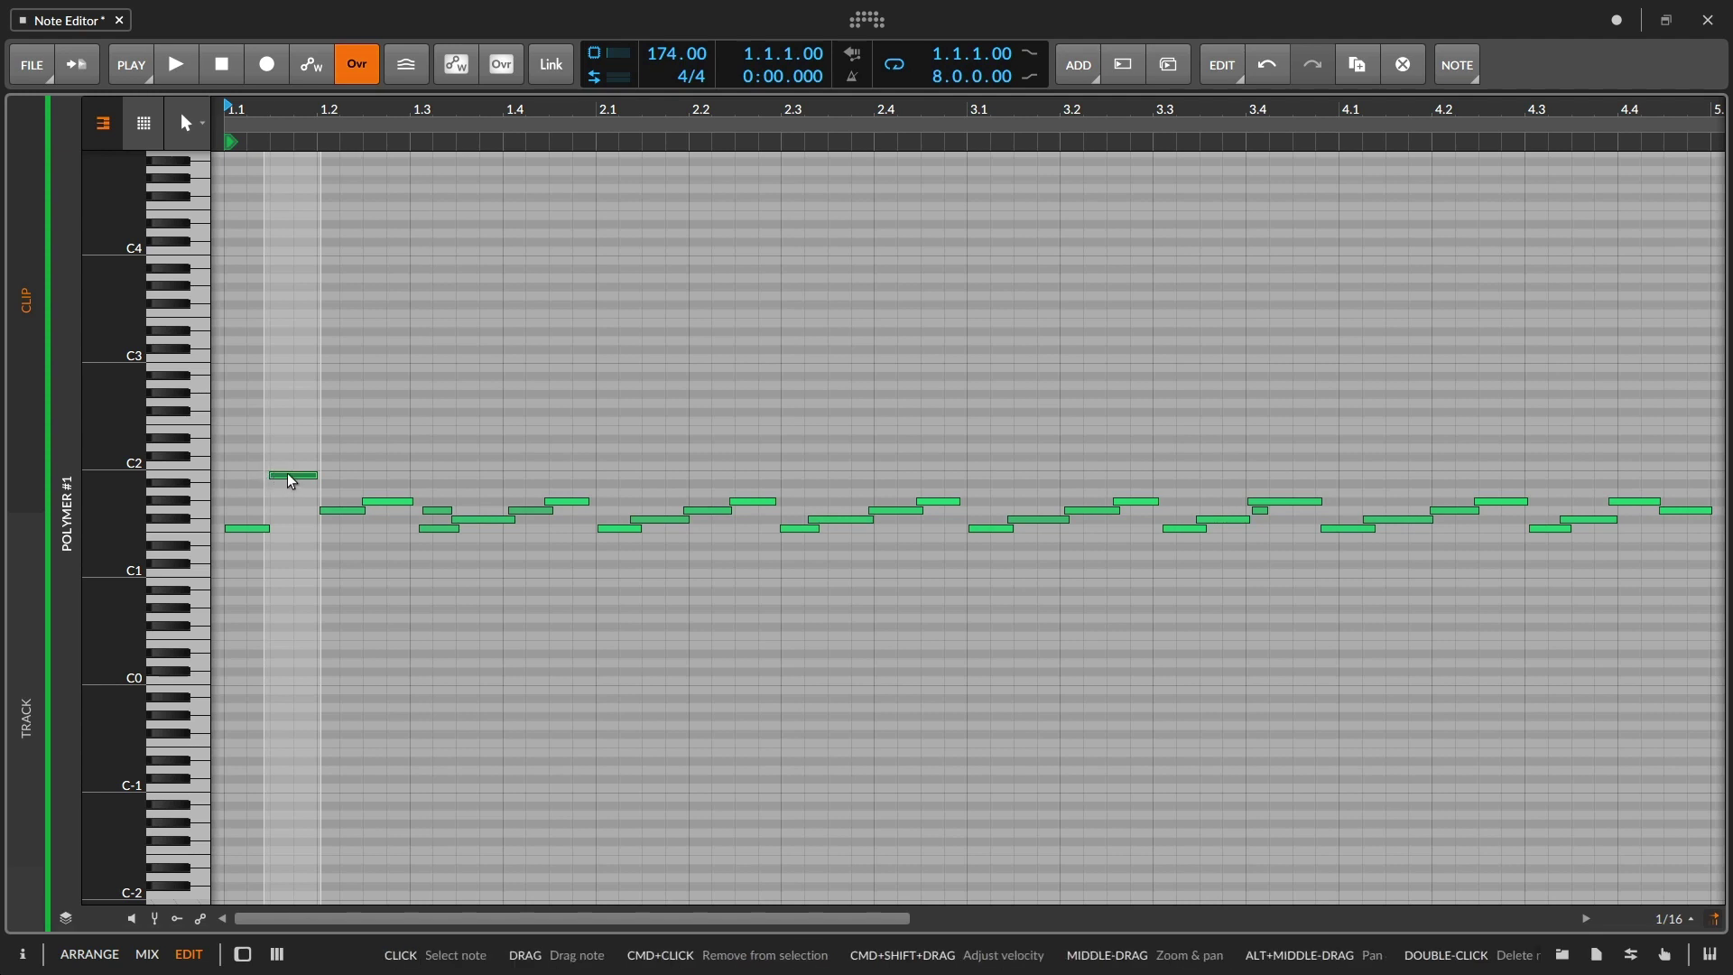
double_click(290, 473)
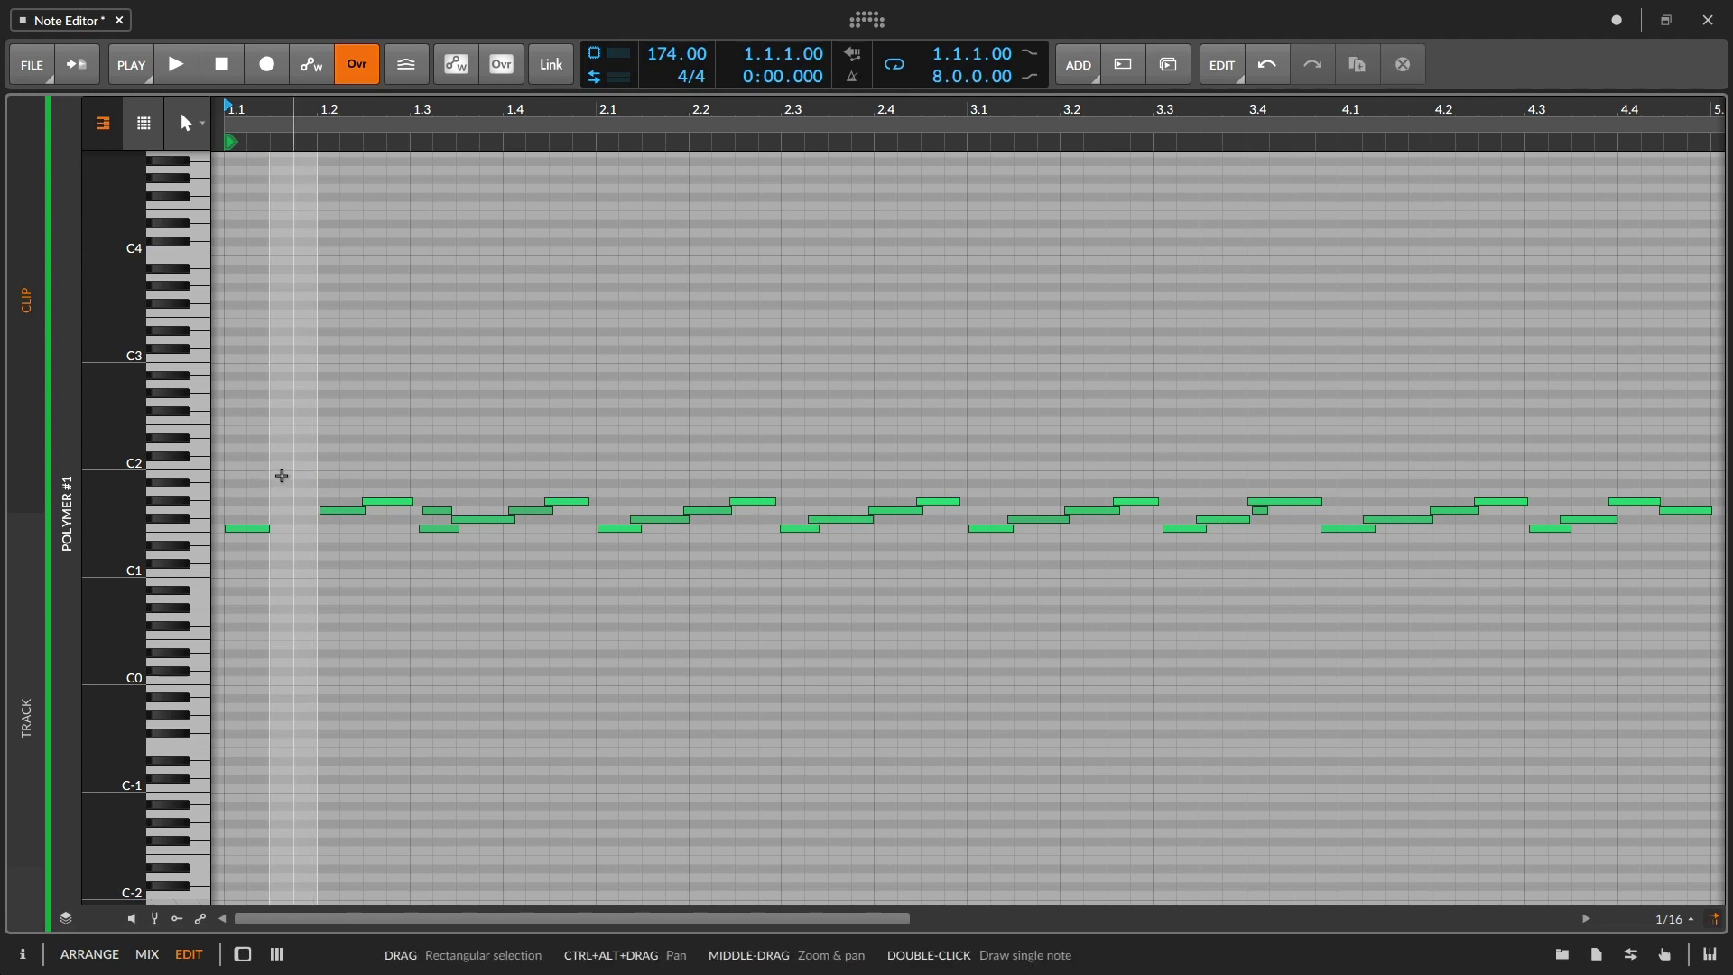
double_click(282, 474)
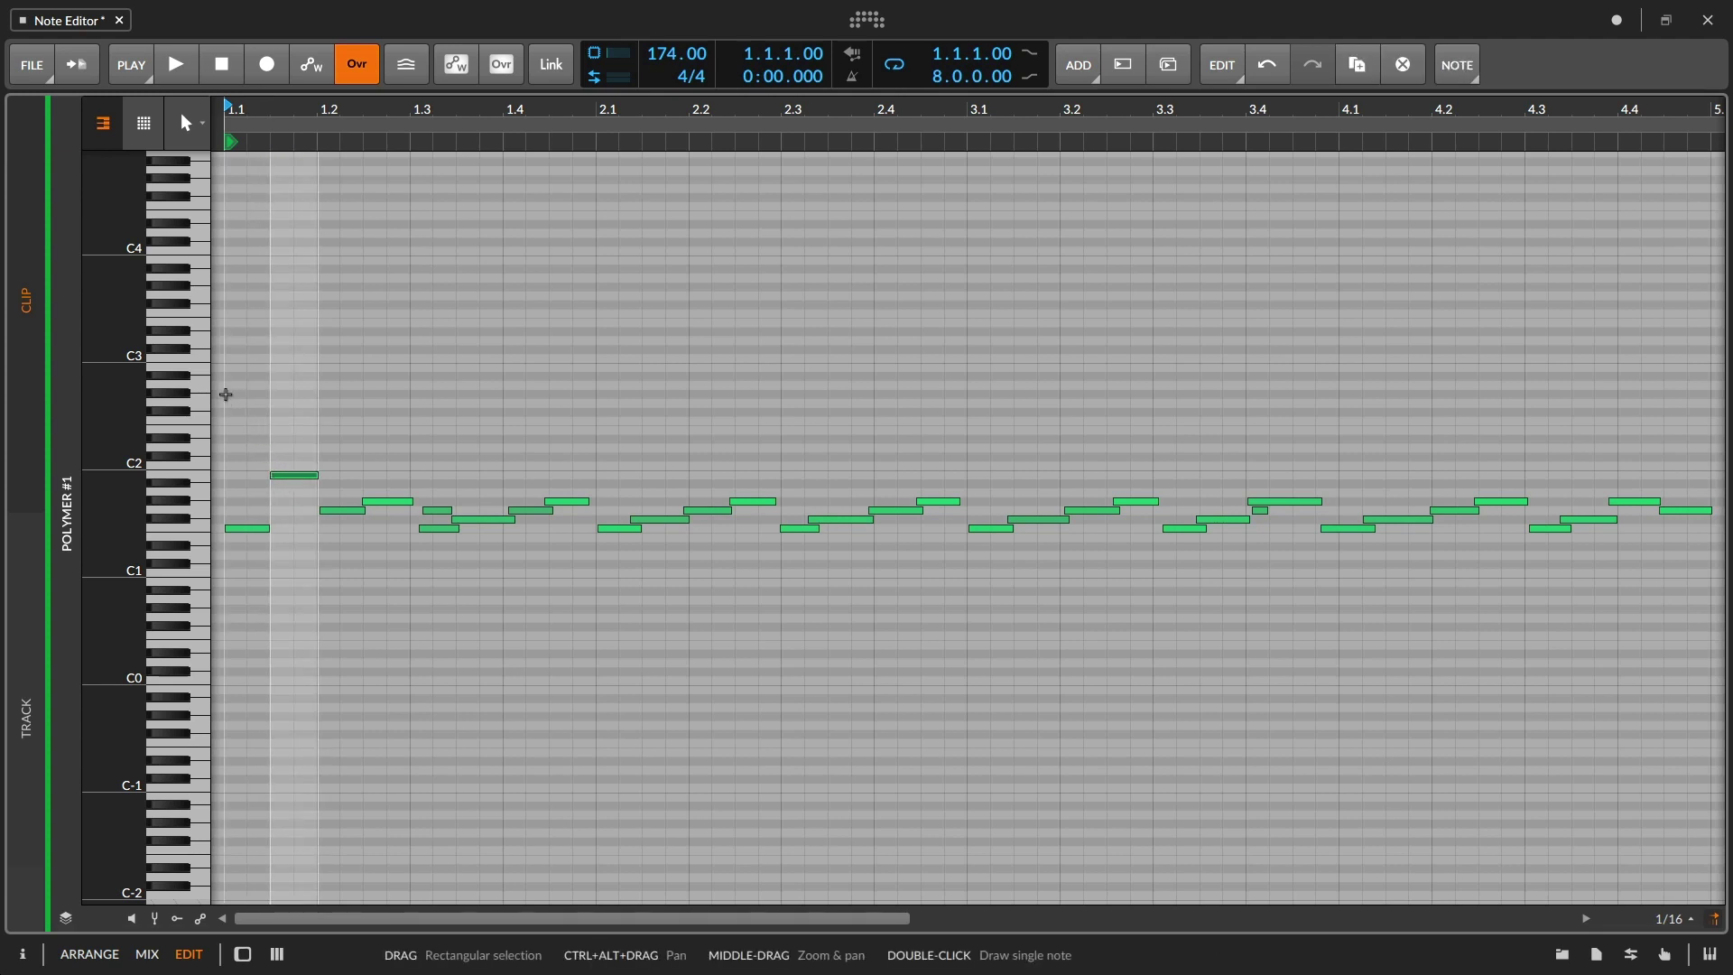
- With the Pen tool, draw a note above C2 at the clip start
left_click(189, 123)
left_click(160, 218)
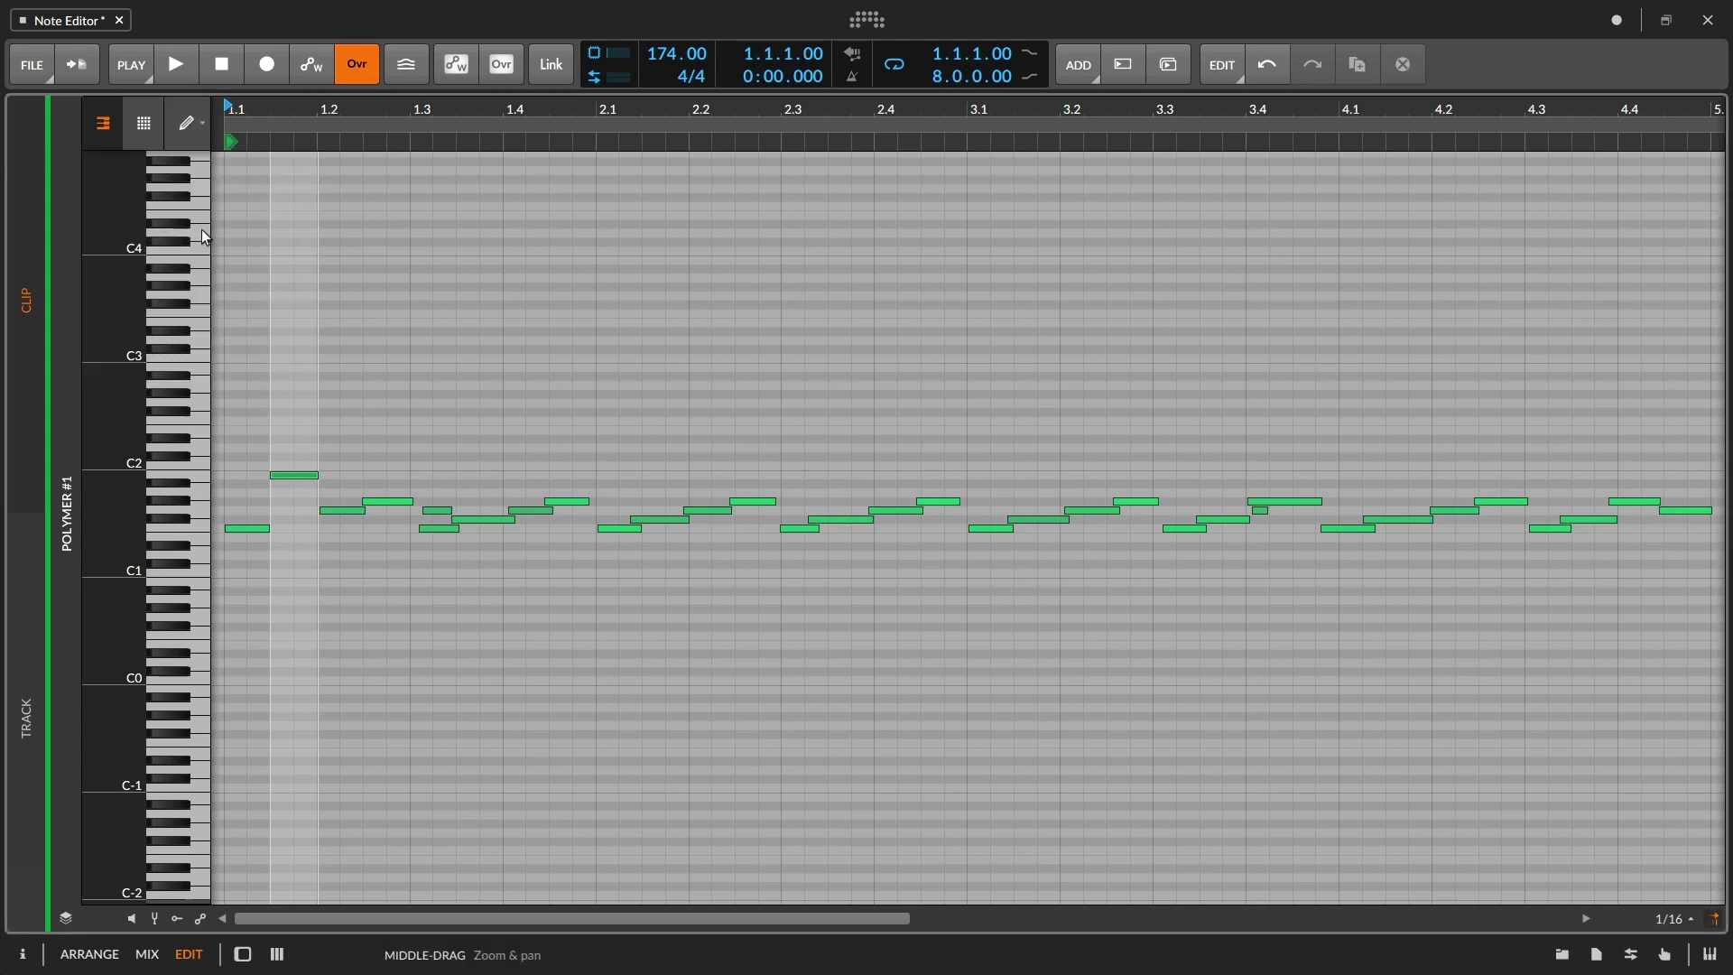
mouse_move(237, 448)
left_mouse_down()
mouse_move(457, 448)
mouse_move(270, 448)
left_mouse_up()
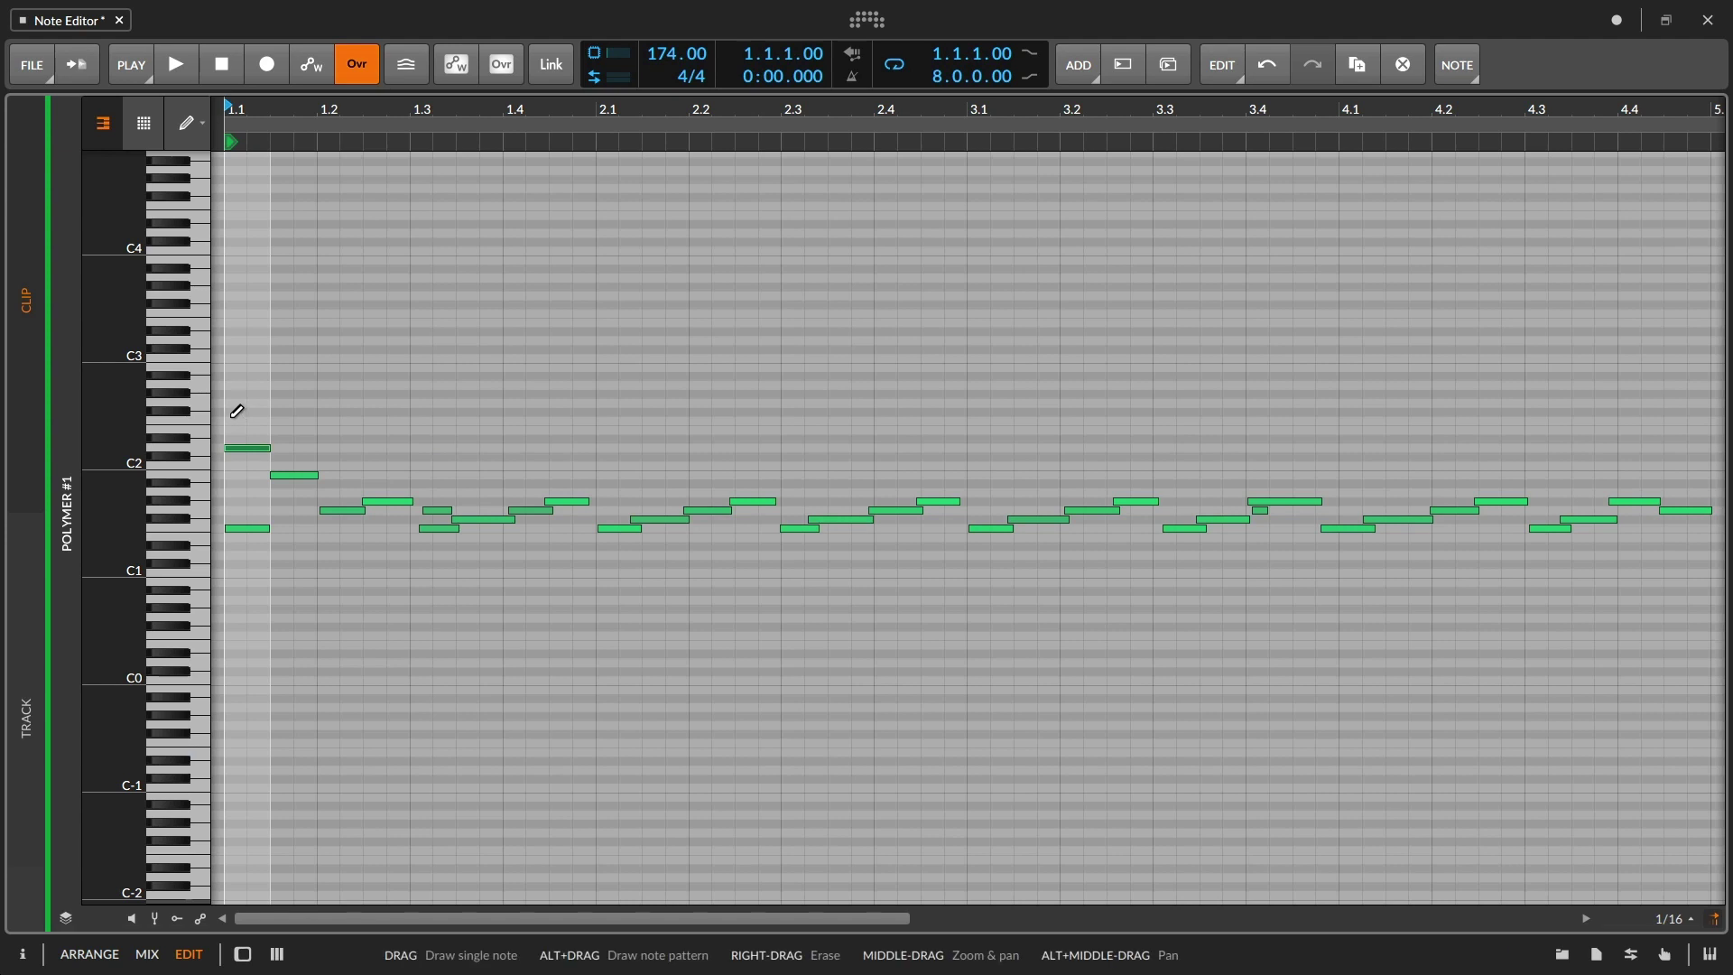
- Draw a row of repeated 1/16 notes above C2 and undo an extra long pattern
key("alt")
mouse_move(233, 410)
left_mouse_down()
mouse_move(619, 415)
mouse_move(619, 309)
mouse_move(614, 499)
mouse_move(634, 414)
mouse_move(799, 391)
mouse_move(1110, 377)
mouse_move(1677, 399)
mouse_move(267, 406)
mouse_move(366, 409)
left_mouse_up()
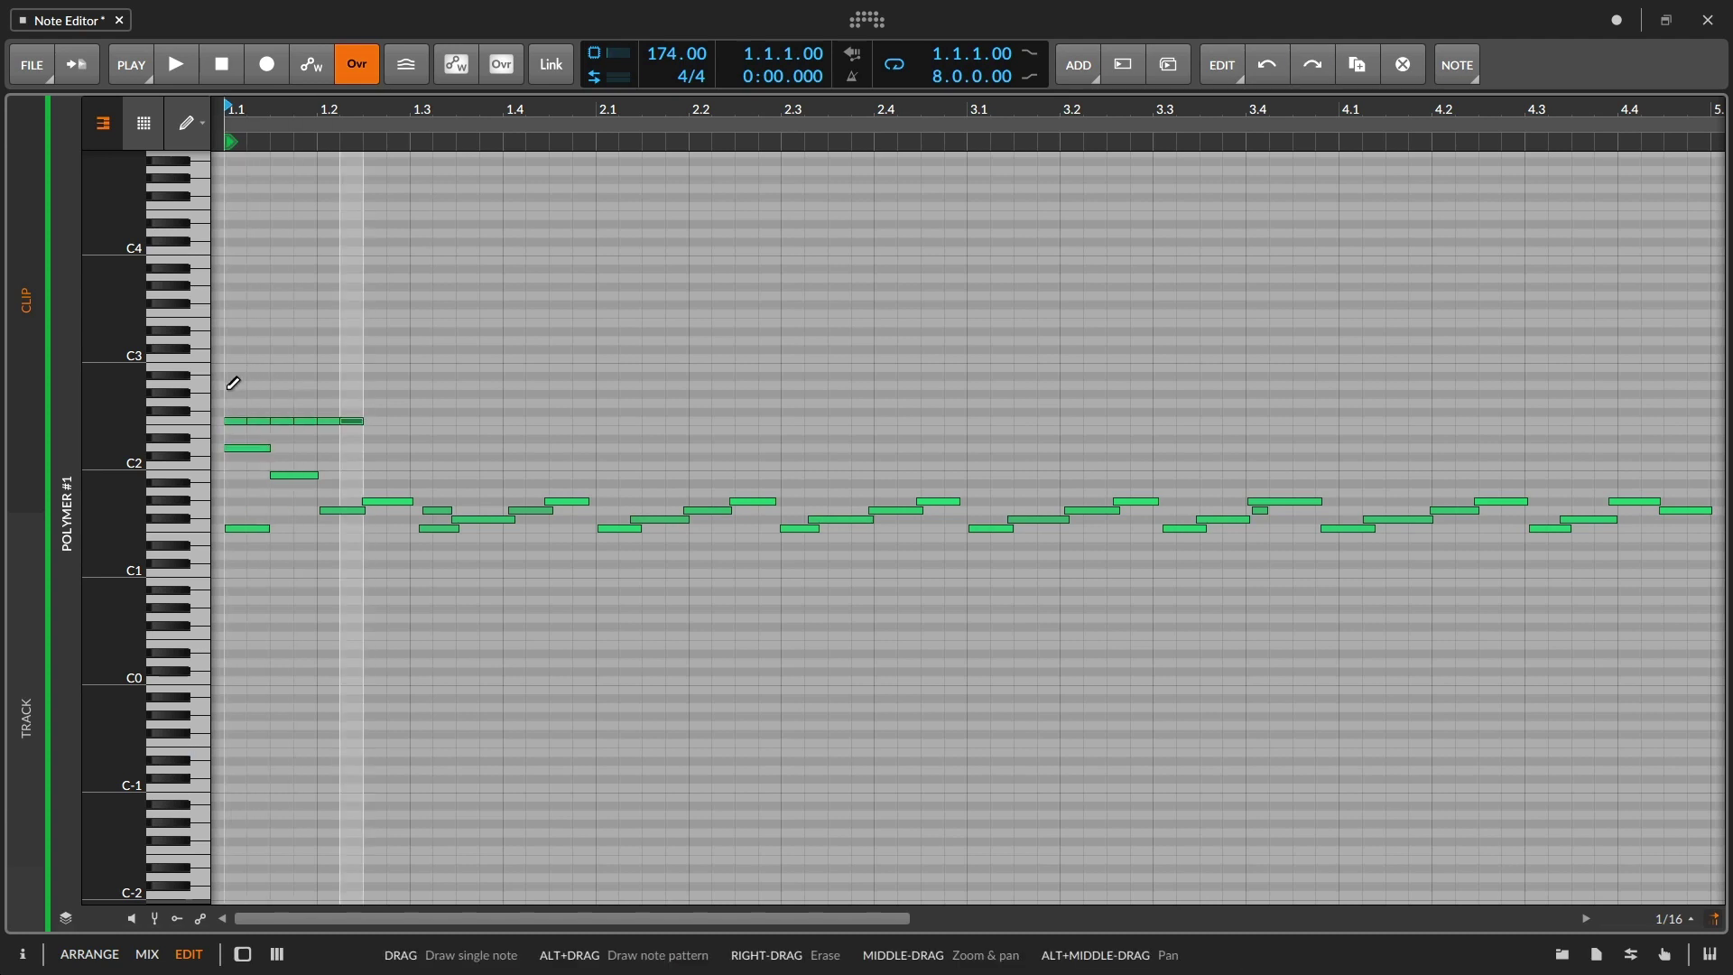
key("alt")
mouse_move(232, 395)
left_mouse_down()
mouse_move(292, 406)
mouse_move(312, 313)
mouse_move(412, 302)
mouse_move(448, 387)
mouse_move(537, 378)
mouse_move(559, 277)
mouse_move(581, 272)
mouse_move(656, 404)
mouse_move(698, 308)
mouse_move(744, 282)
mouse_move(760, 397)
mouse_move(826, 416)
mouse_move(861, 310)
mouse_move(924, 324)
mouse_move(987, 437)
mouse_move(1069, 385)
mouse_move(1121, 280)
mouse_move(1148, 350)
mouse_move(1230, 453)
mouse_move(1301, 350)
mouse_move(1367, 305)
mouse_move(1421, 409)
mouse_move(1513, 416)
mouse_move(1535, 307)
mouse_move(1594, 348)
mouse_move(1618, 432)
mouse_move(1678, 377)
mouse_move(1694, 461)
mouse_move(1693, 392)
left_mouse_up()
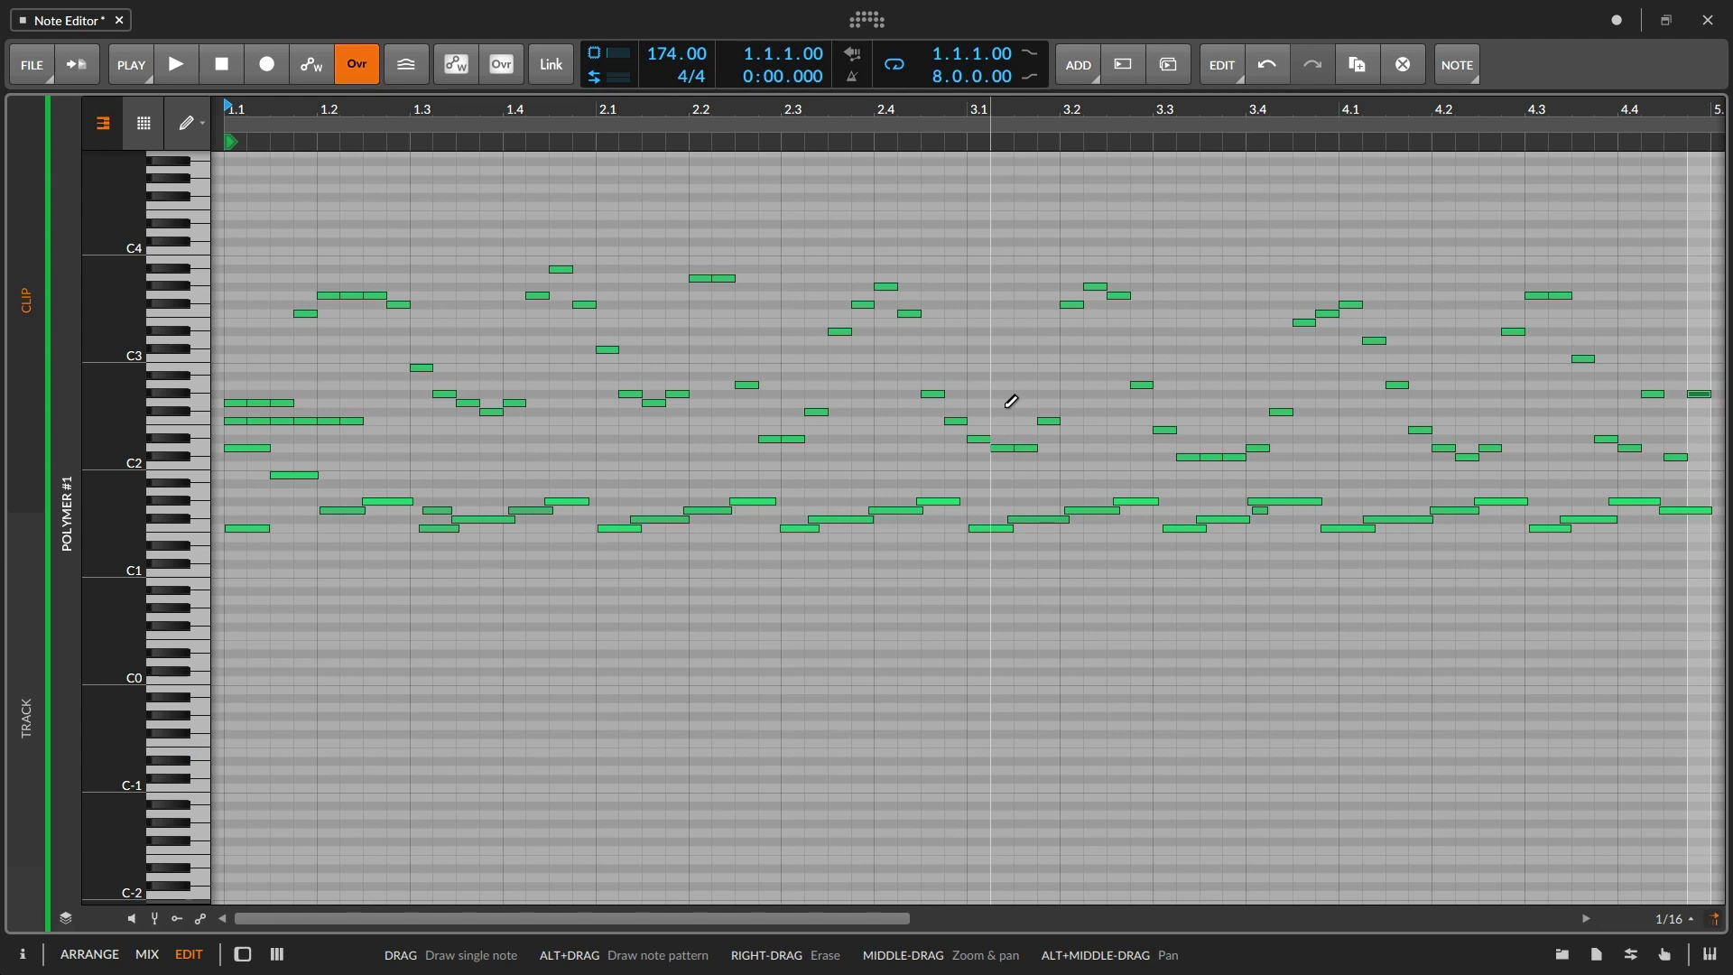
key("ctrl+z")
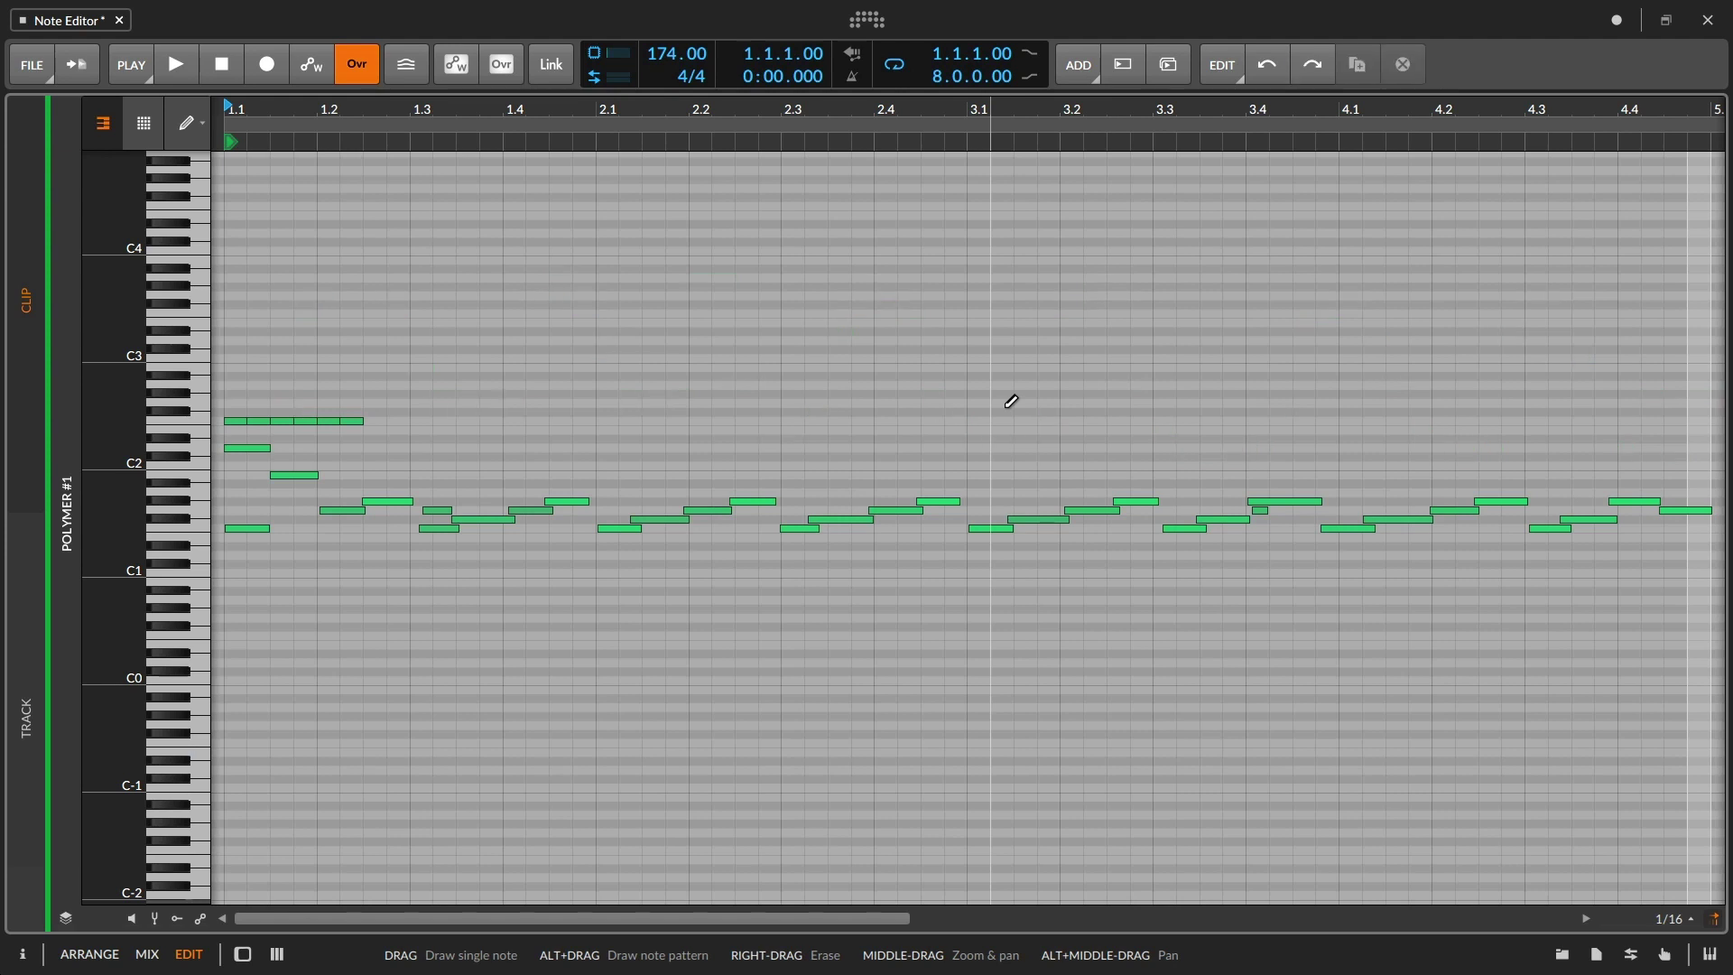
- Switch to the Pointer tool and duplicate a copied note into an eight-note row
key("1")
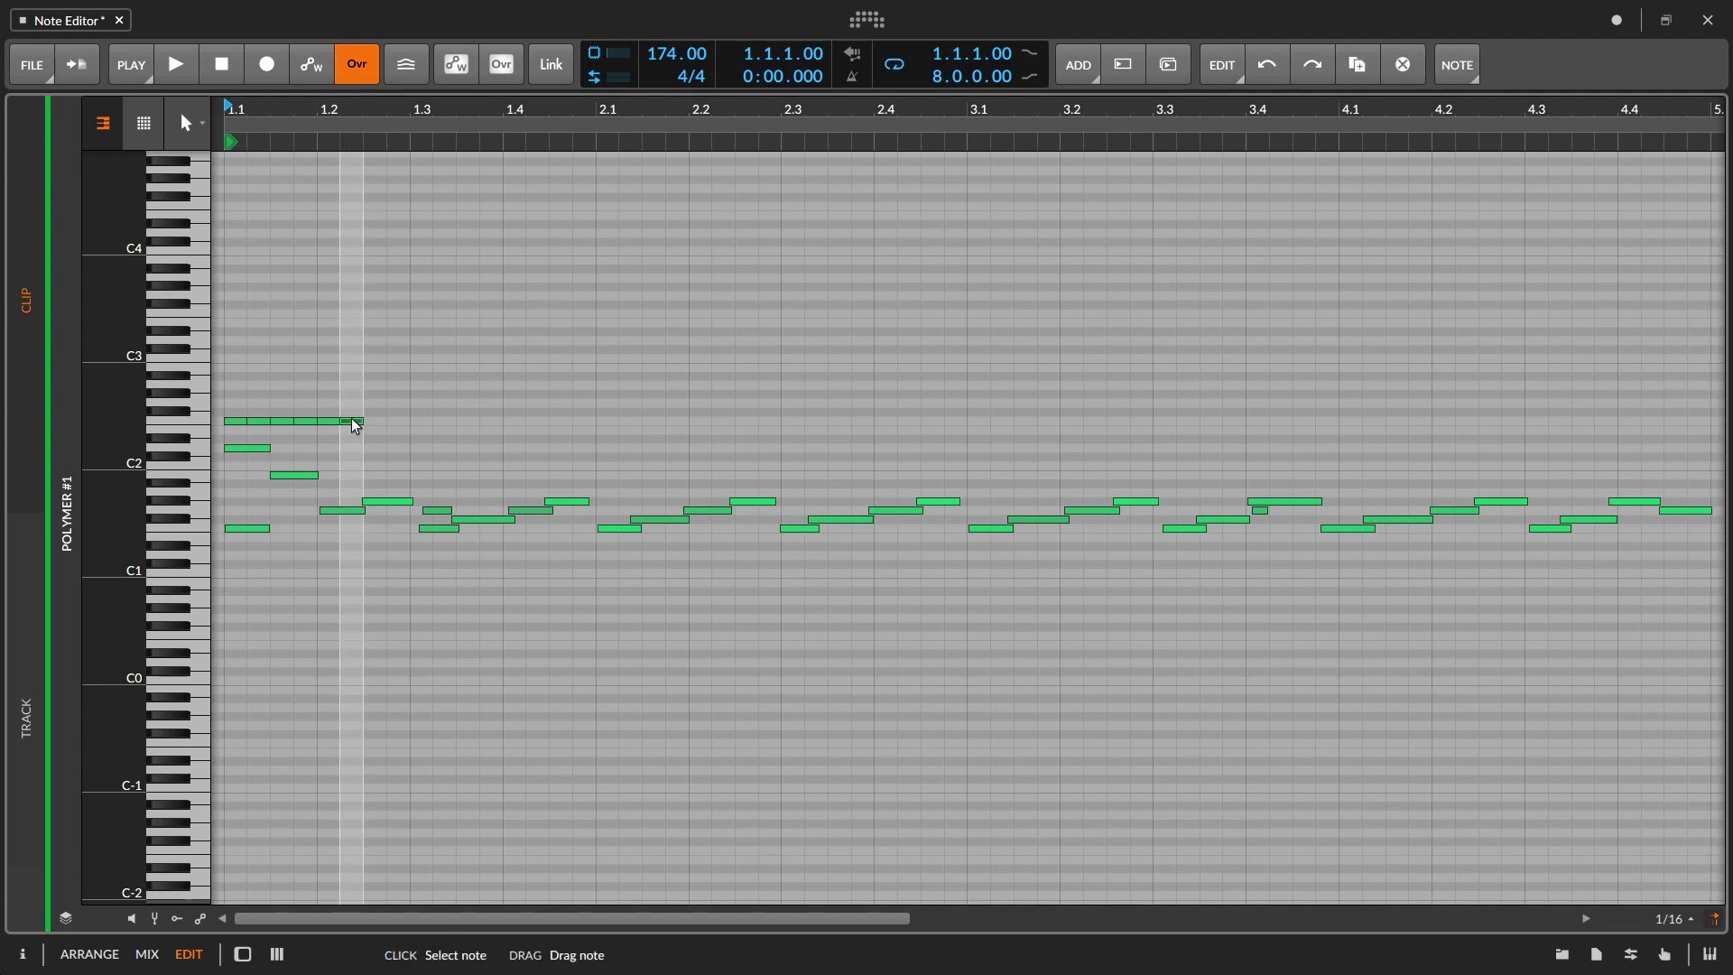
left_click_drag(357, 426, 463, 421)
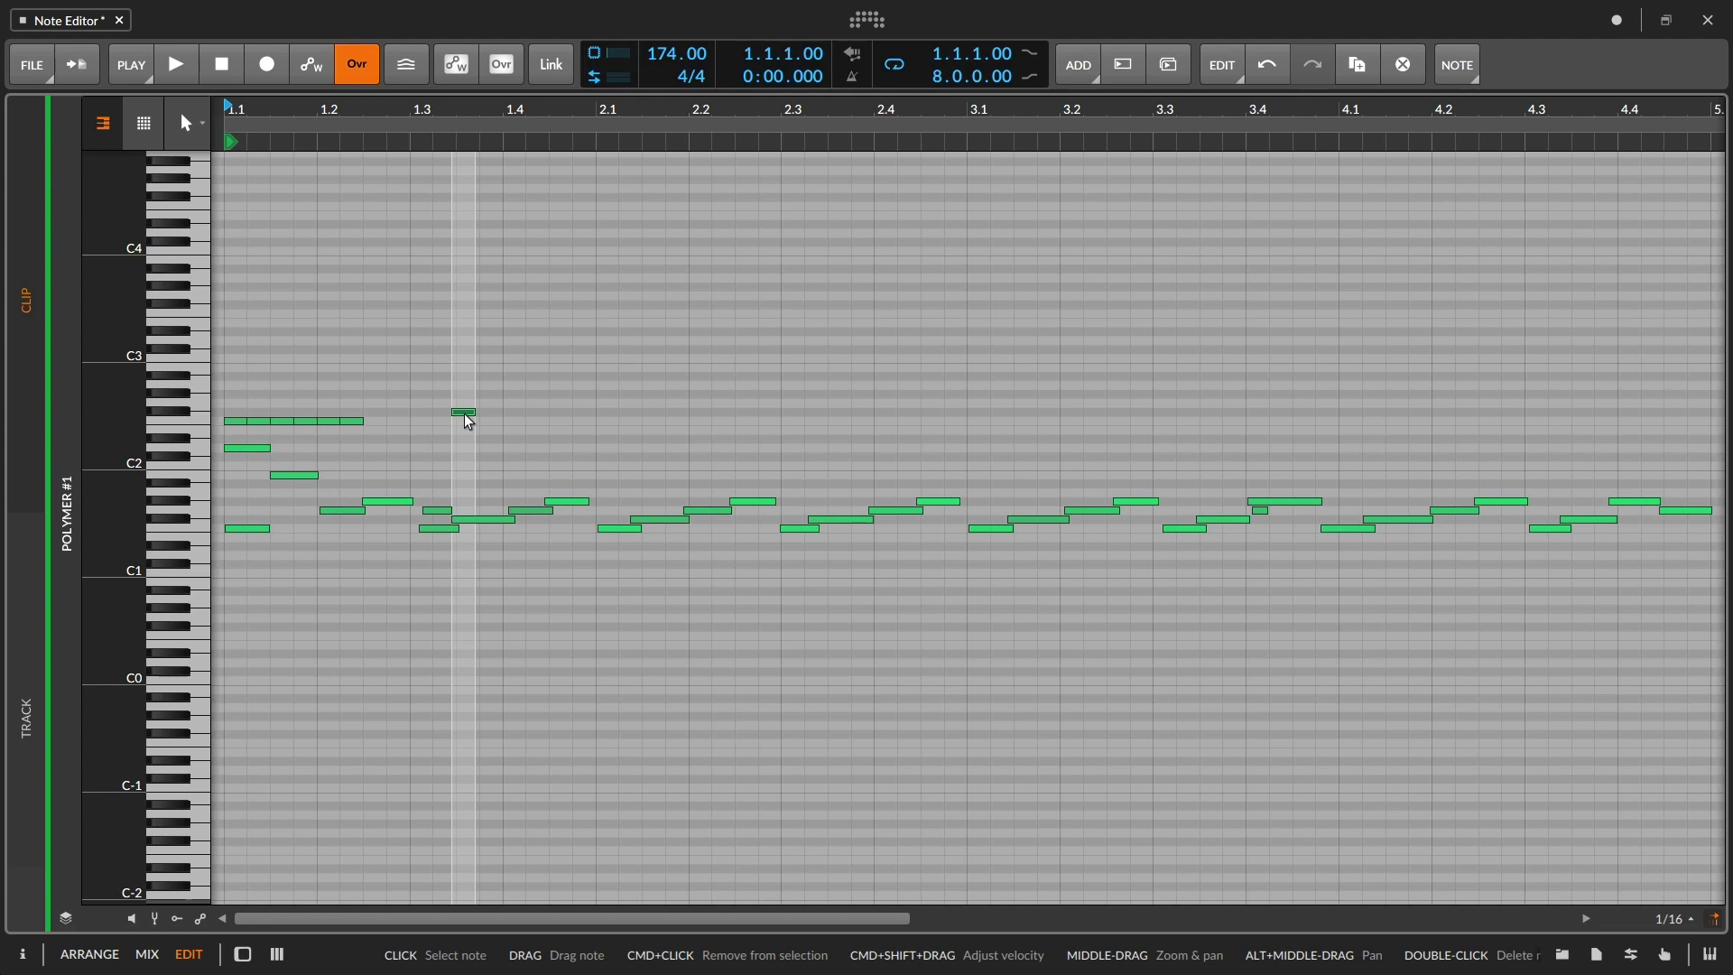
key("super+d")
key("super+d")
key("super+d")
key("super+d")
key("super+d")
key("super+d")
key("super+d")
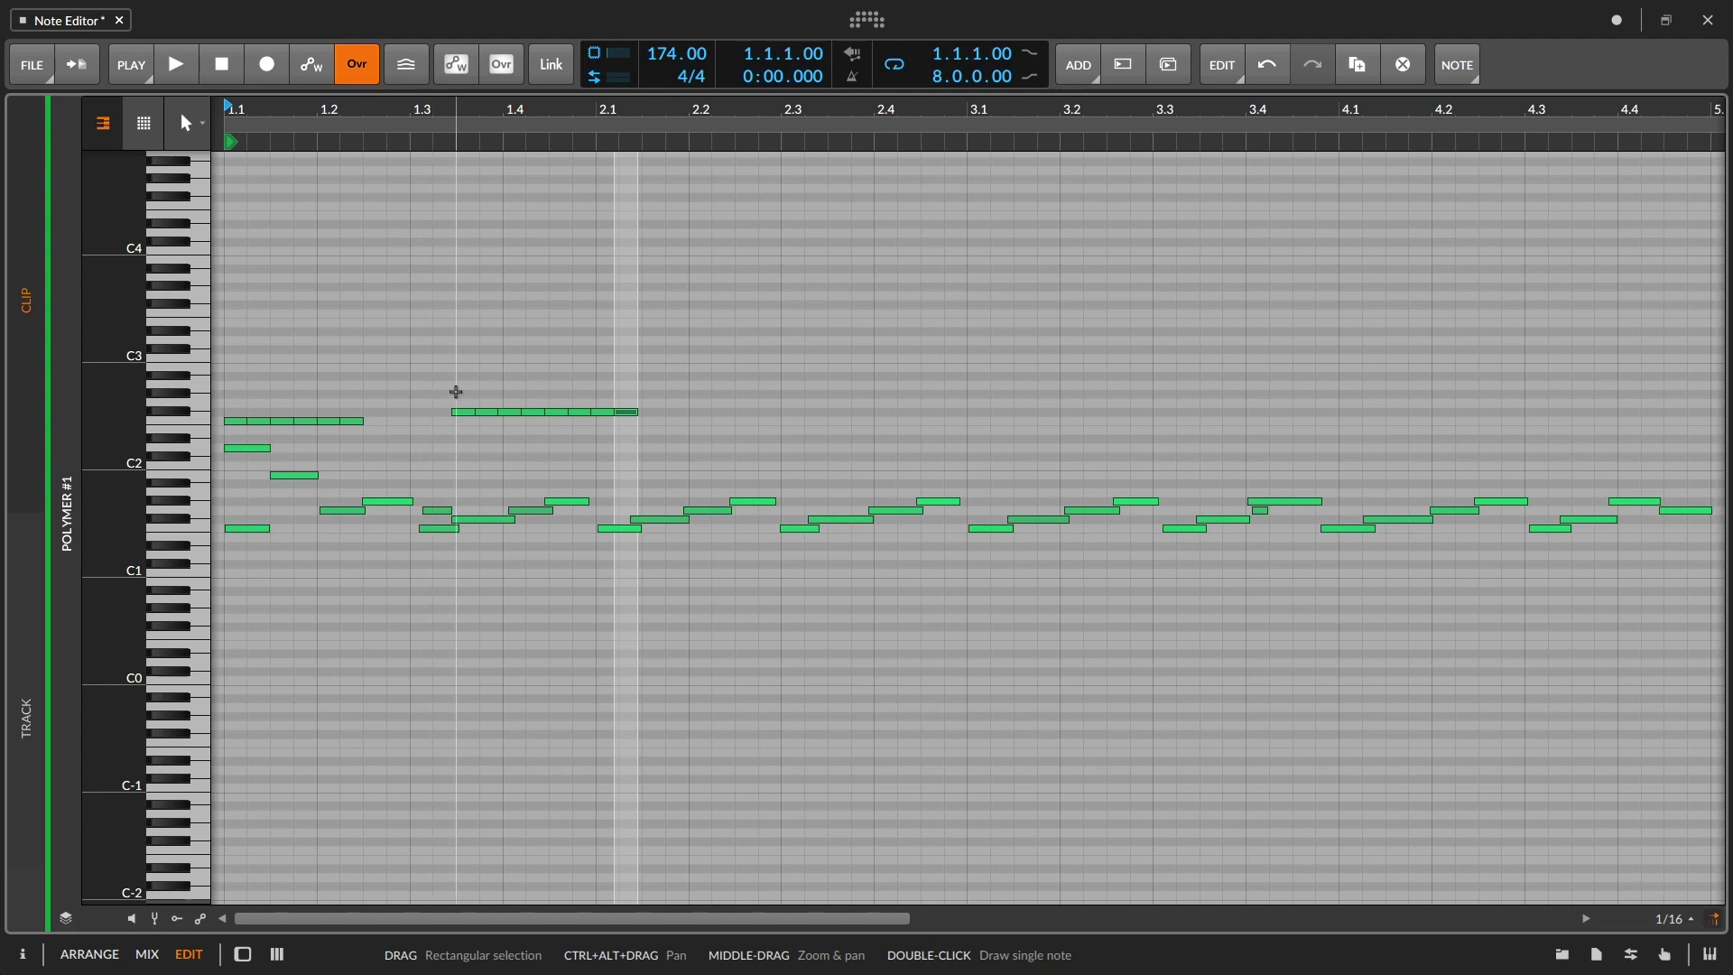
- Duplicate the eight-note row twice, then undo all the trial duplications
left_click_drag(681, 380, 420, 438)
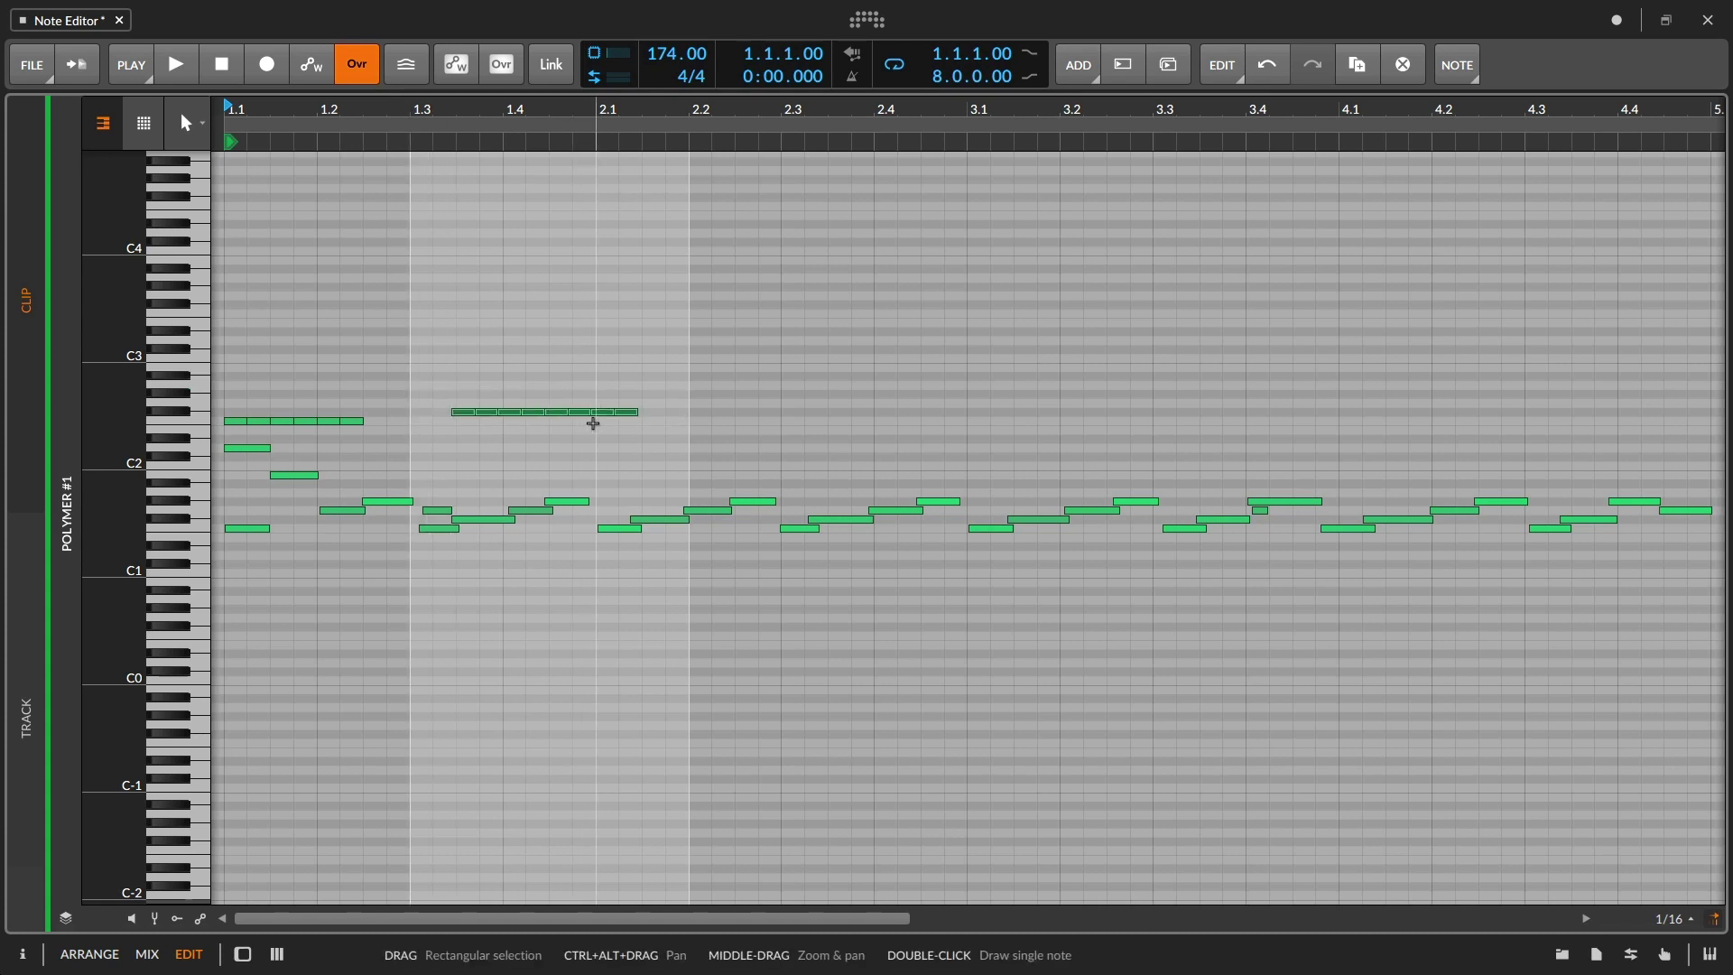
key("ctrl+d")
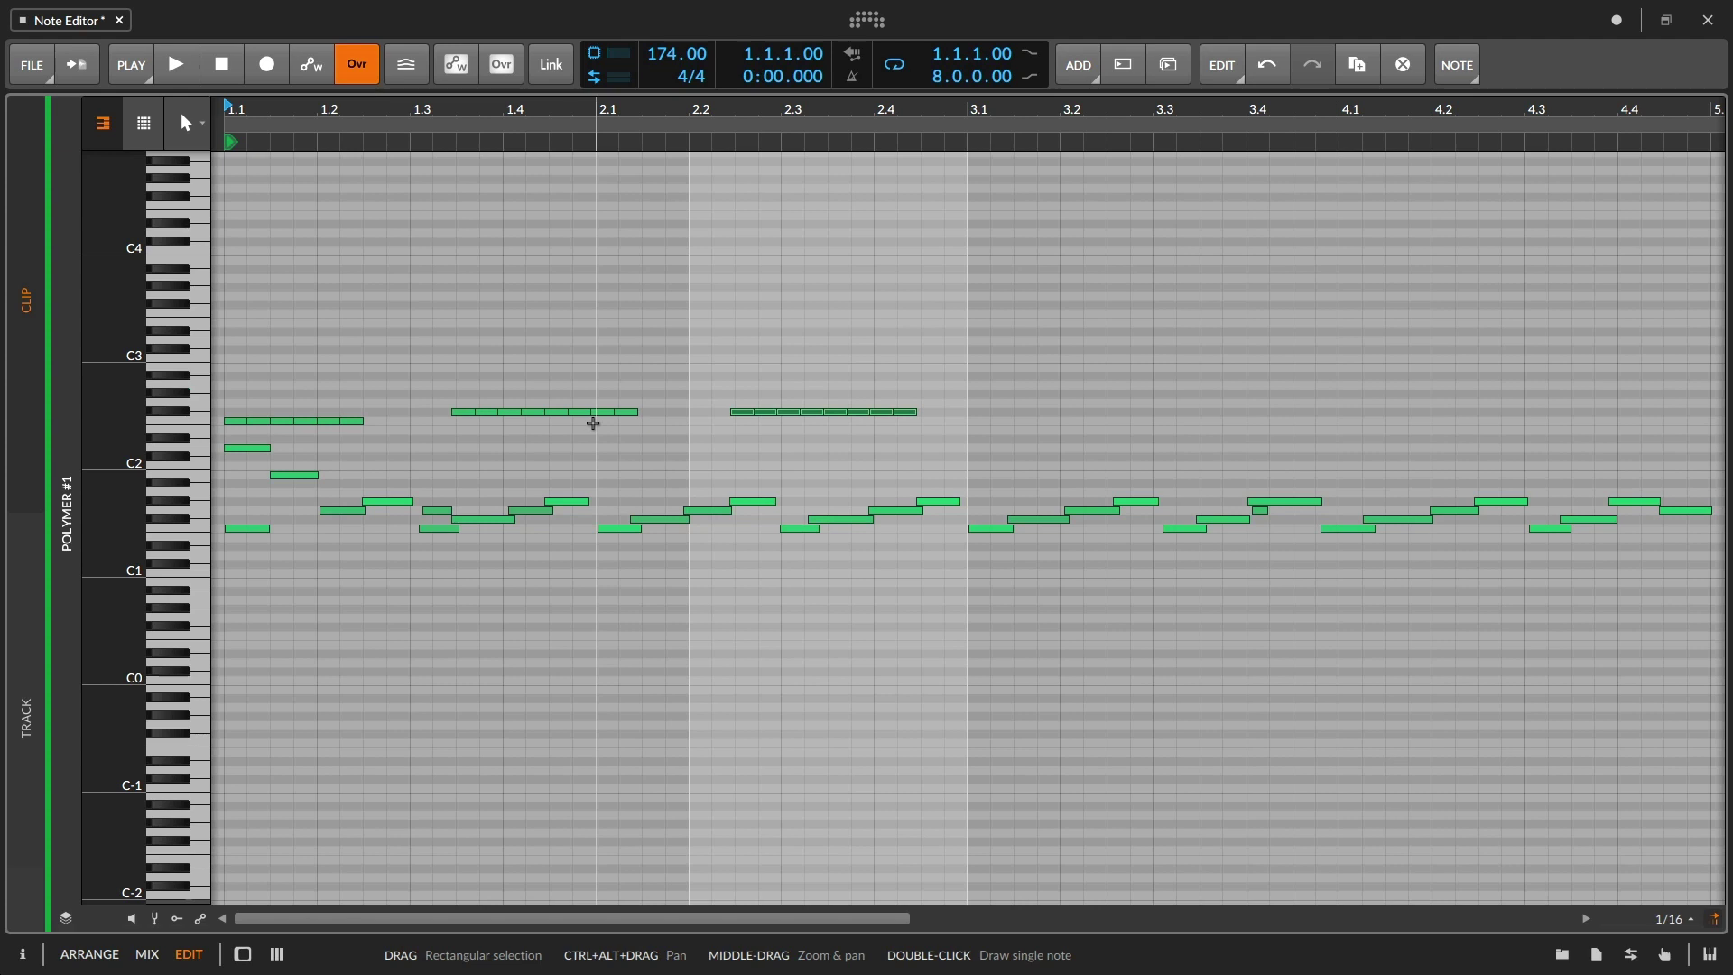
key("ctrl+d")
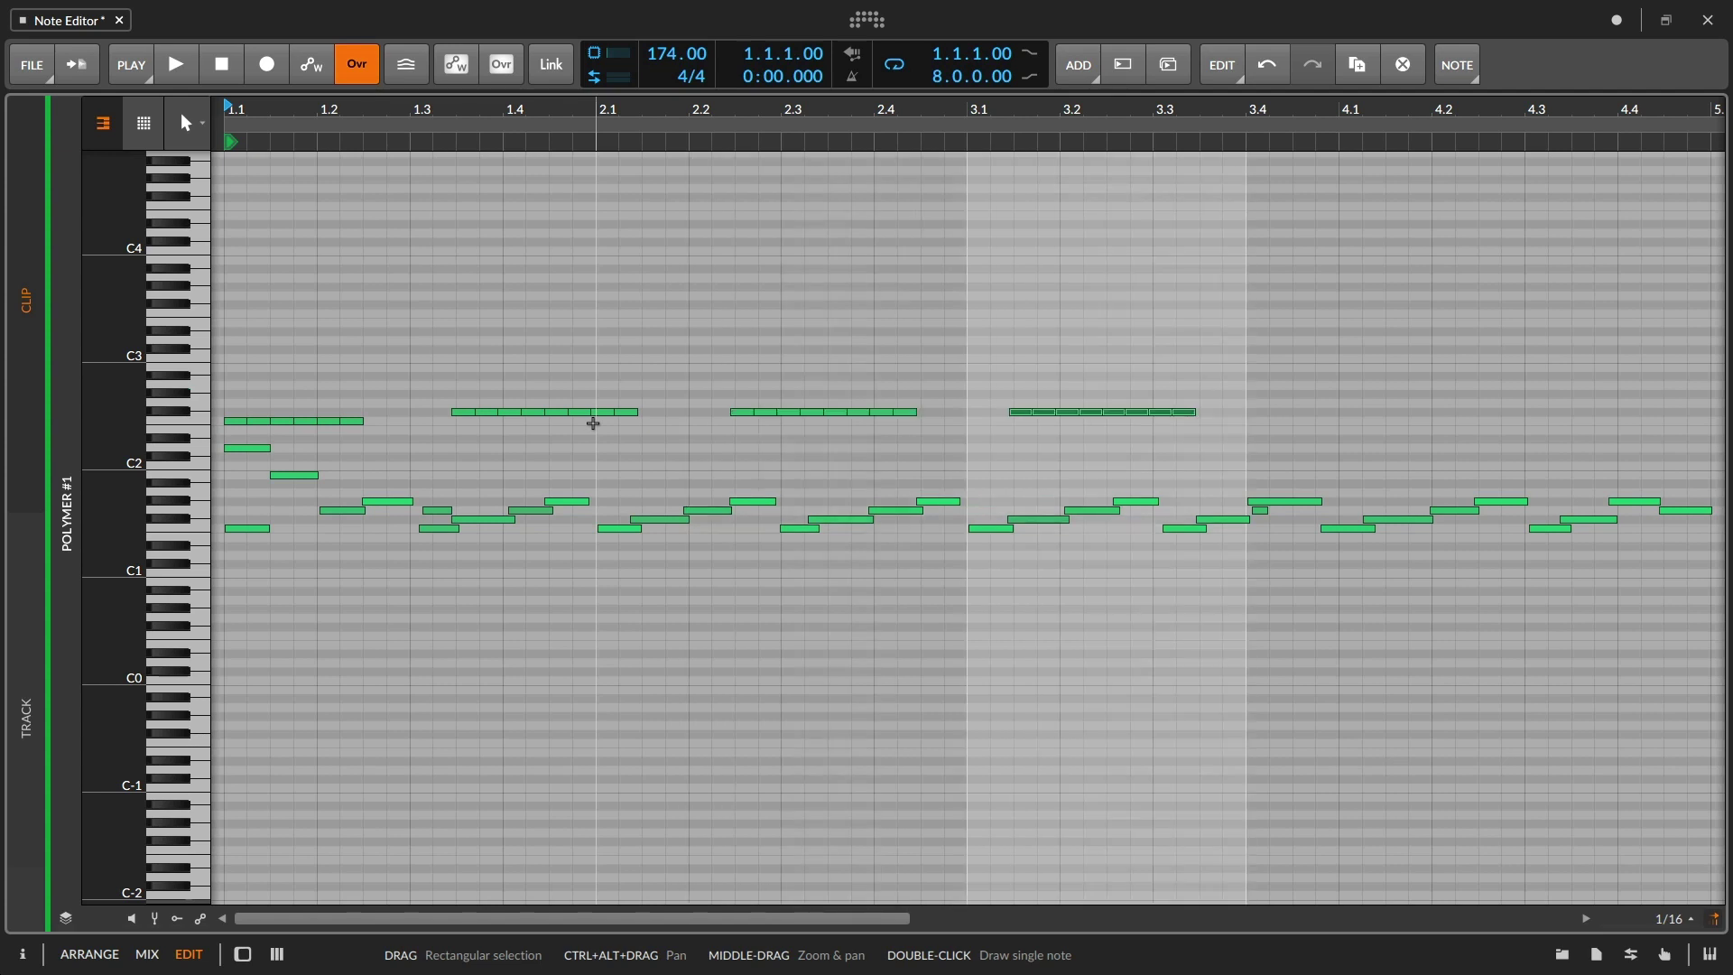
key("ctrl+z")
key("ctrl+z")
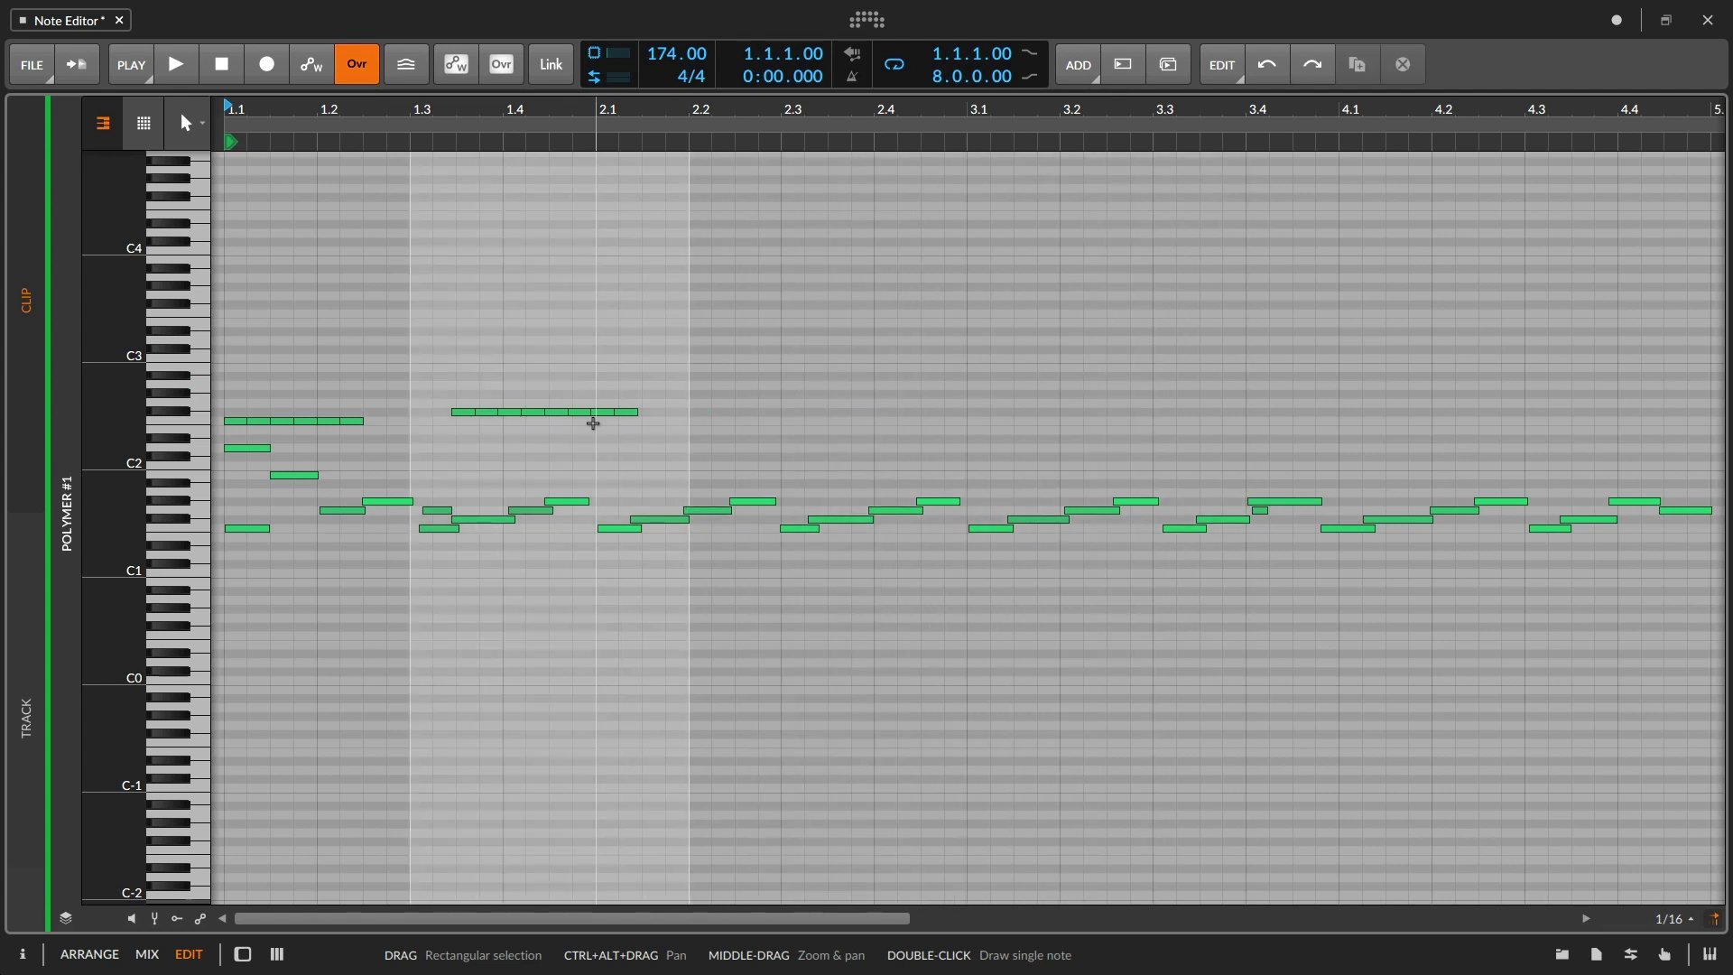
key("ctrl+z")
key("ctrl+z")
key("ctrl+z")
key("ctrl+z")
key("ctrl+z")
key("ctrl+z")
key("ctrl+z")
key("ctrl+z")
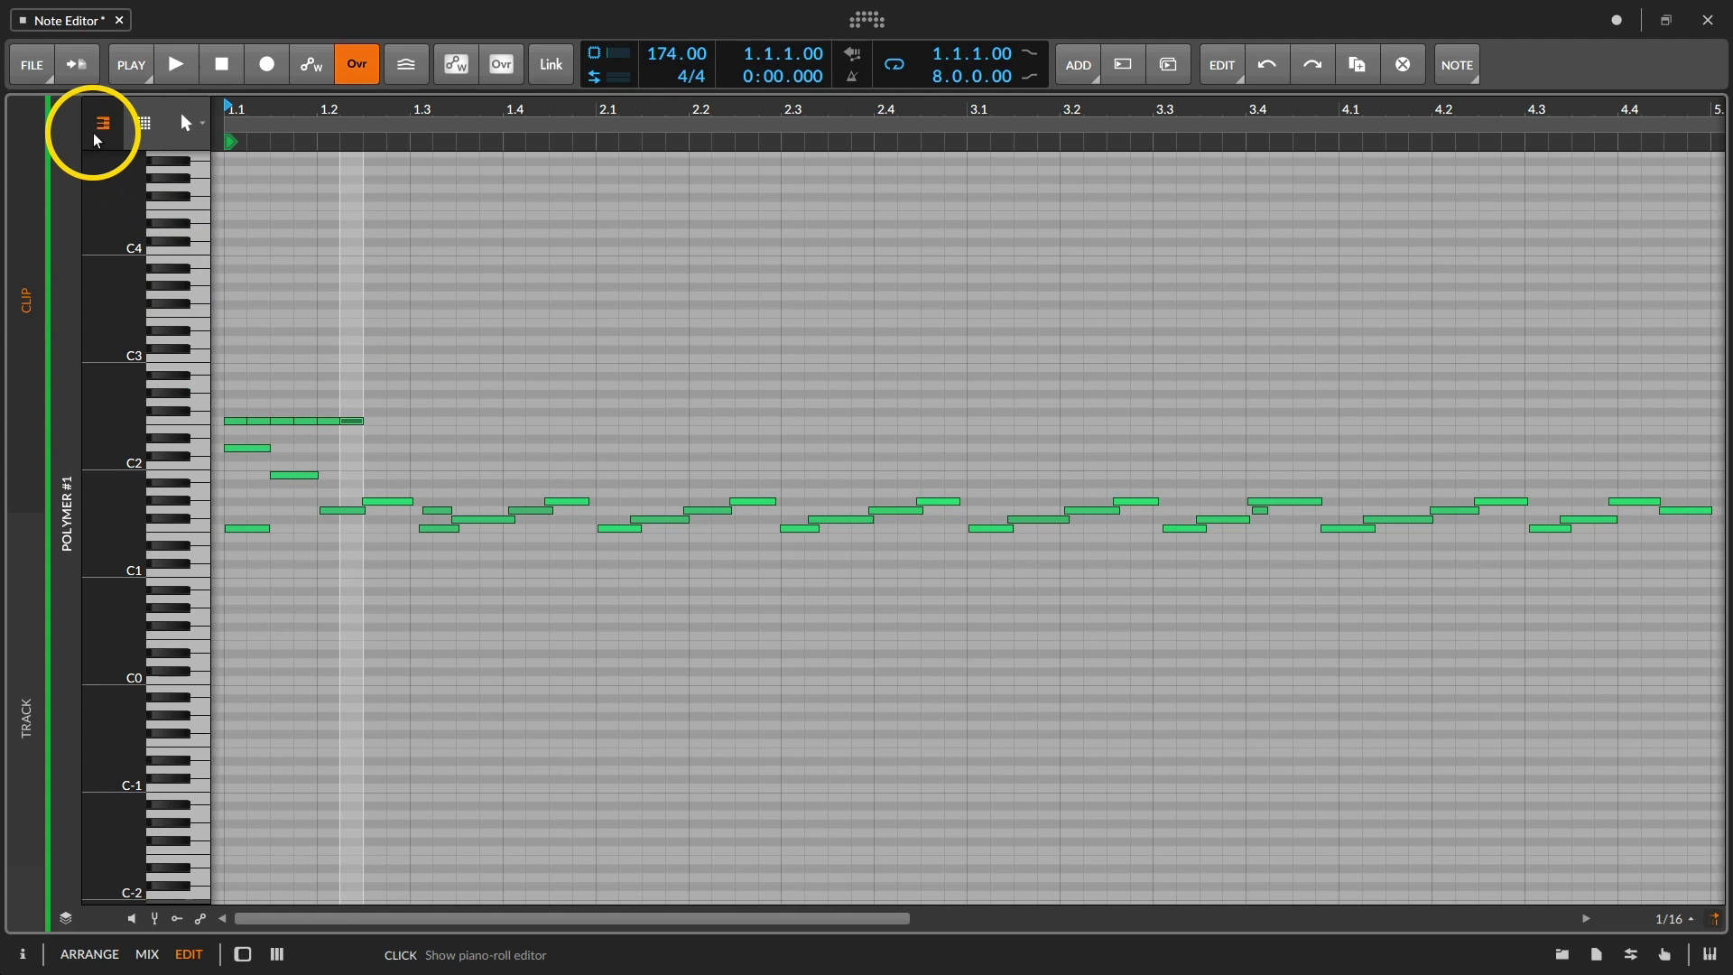
- Show only used keys, delete the F2 and D2 notes, move B1 to F#1, select all
left_click(143, 123)
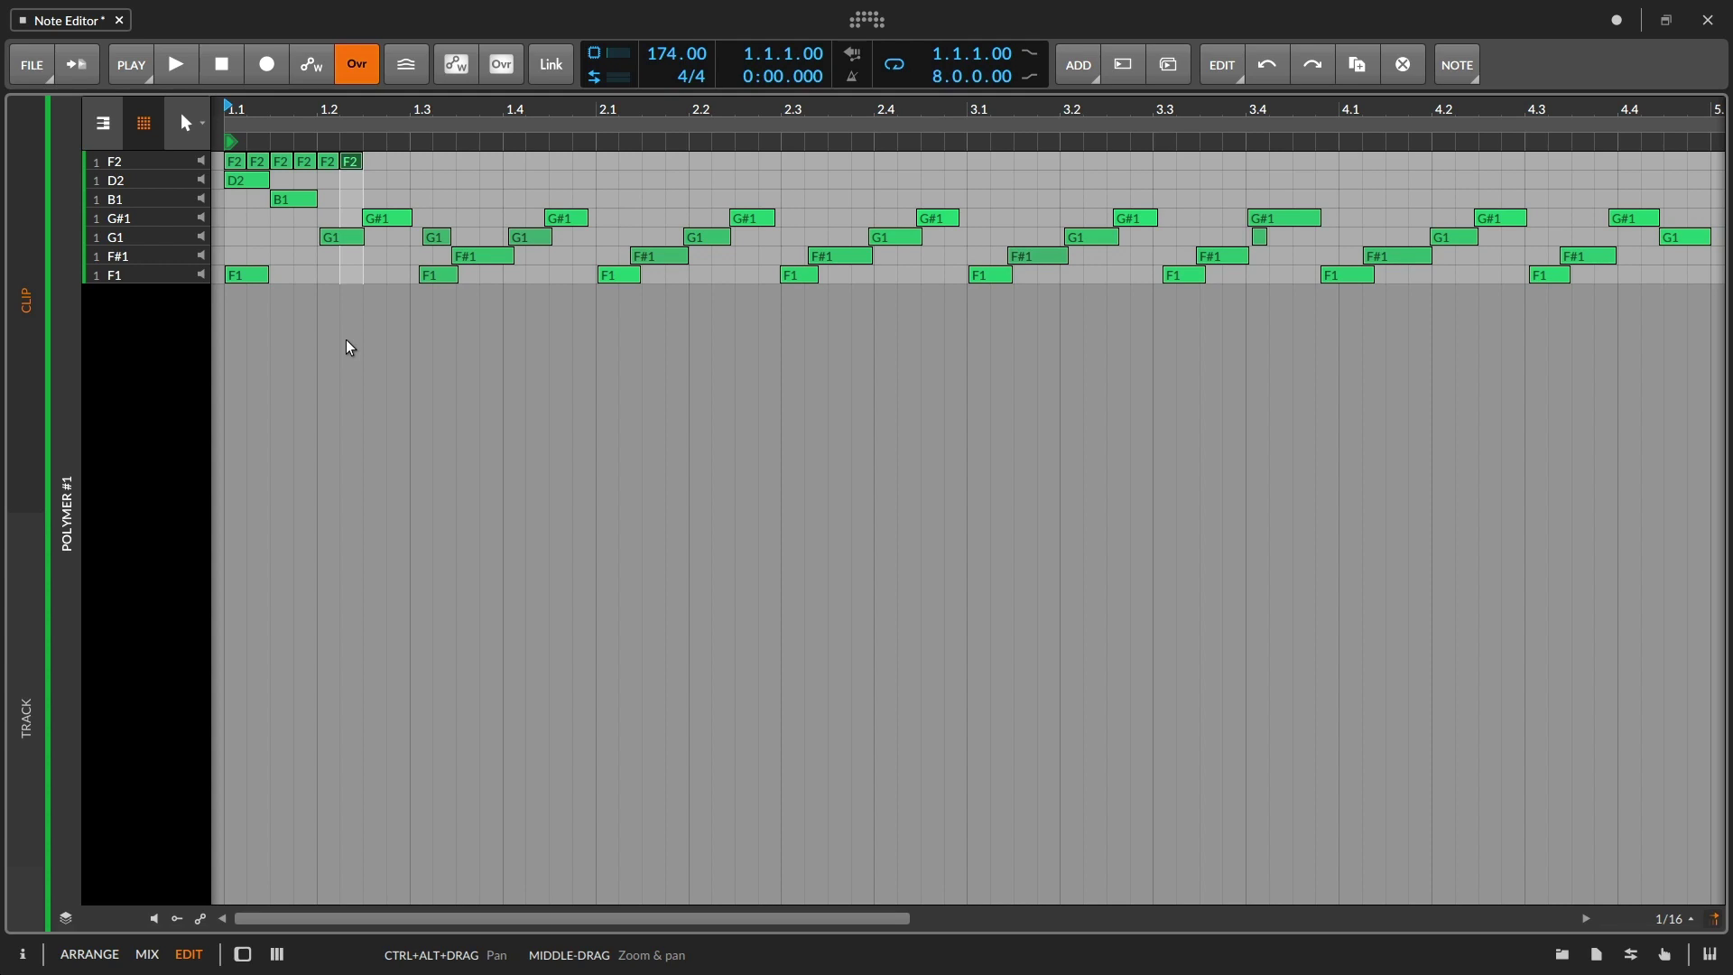
key("f")
key("f")
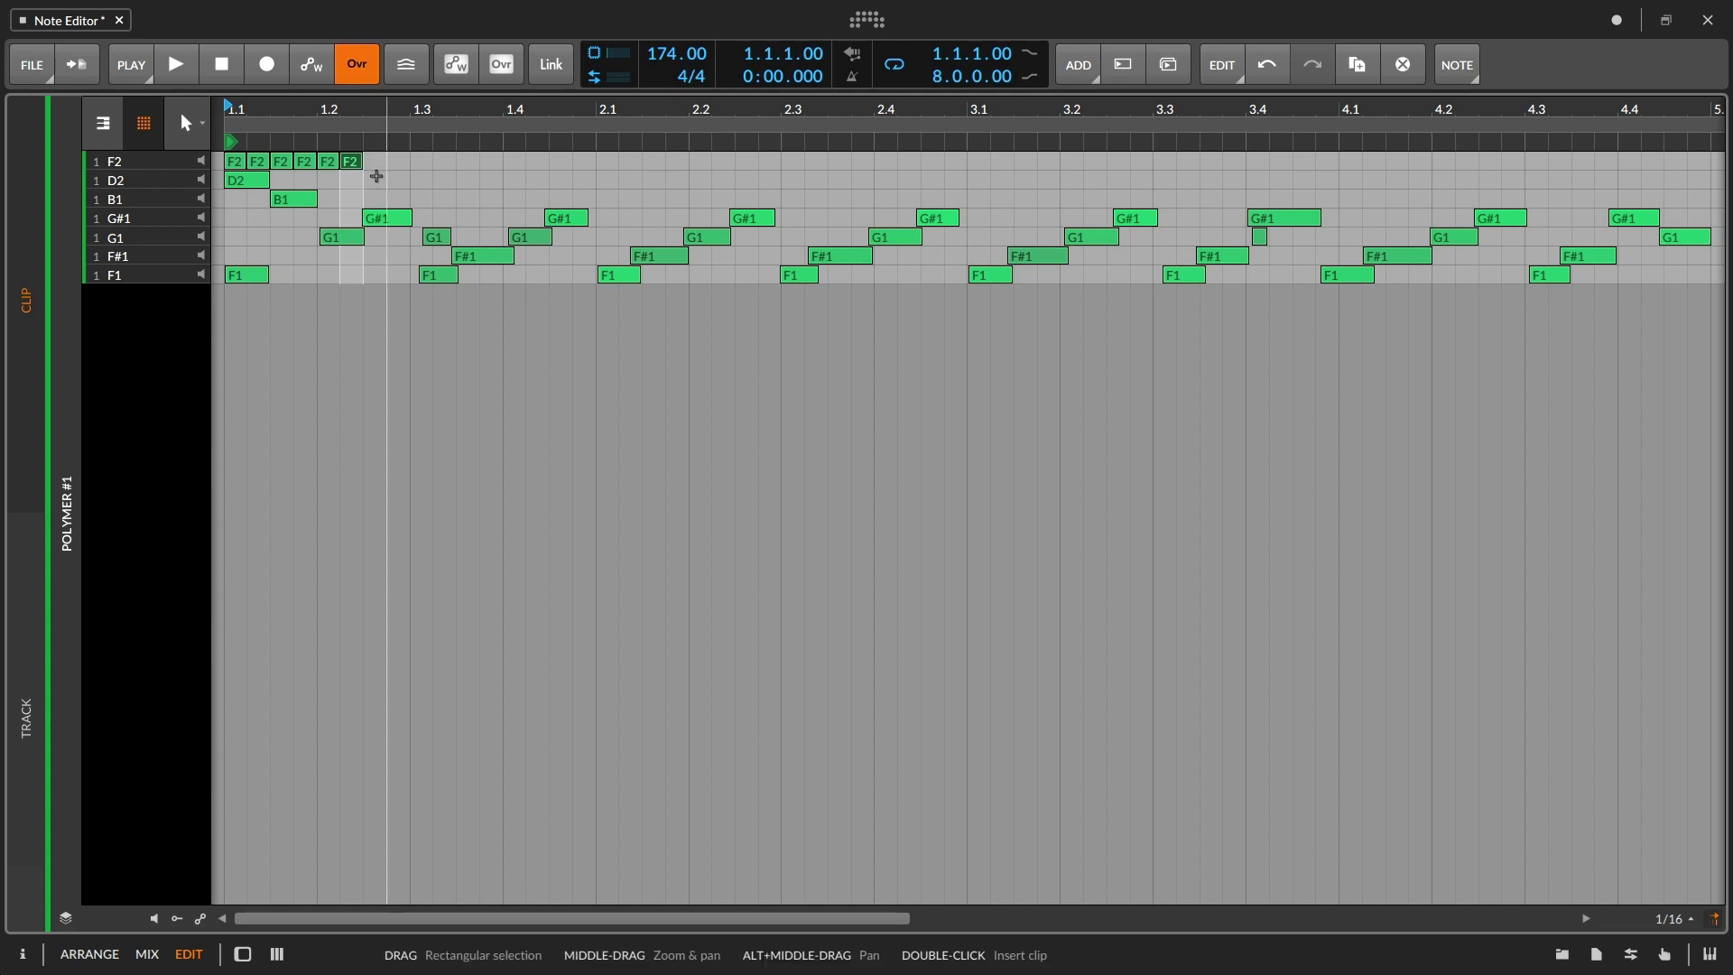
left_click_drag(371, 164, 226, 177)
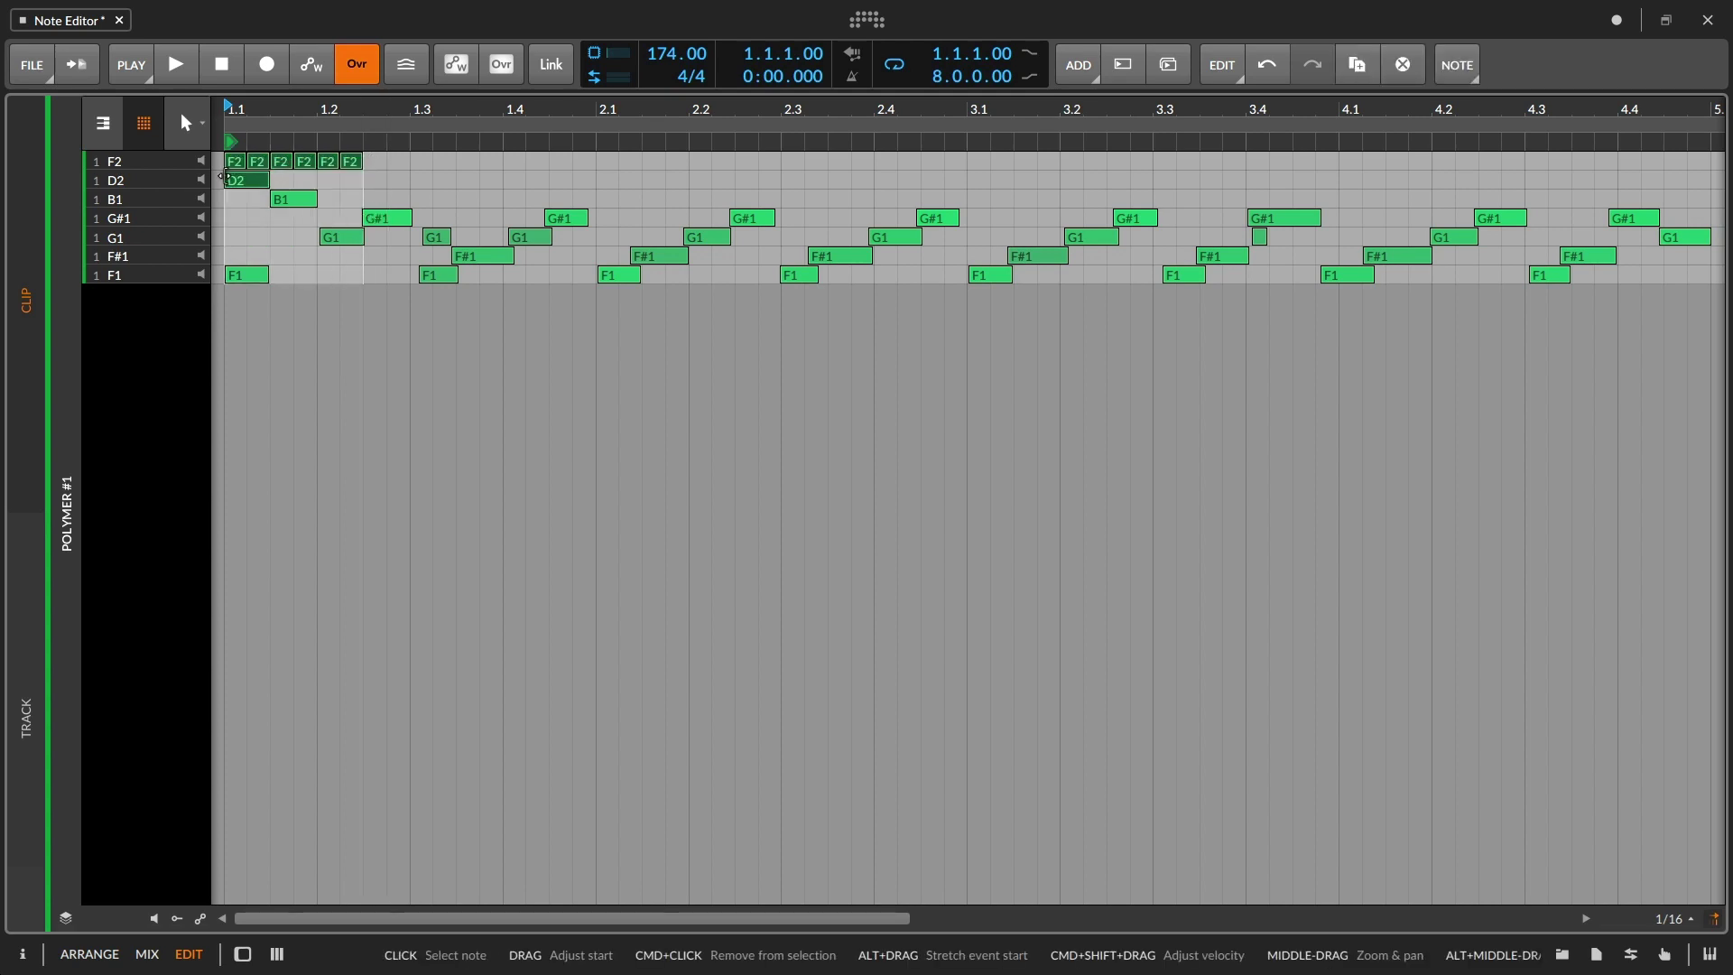
key("Delete")
left_click_drag(298, 200, 298, 257)
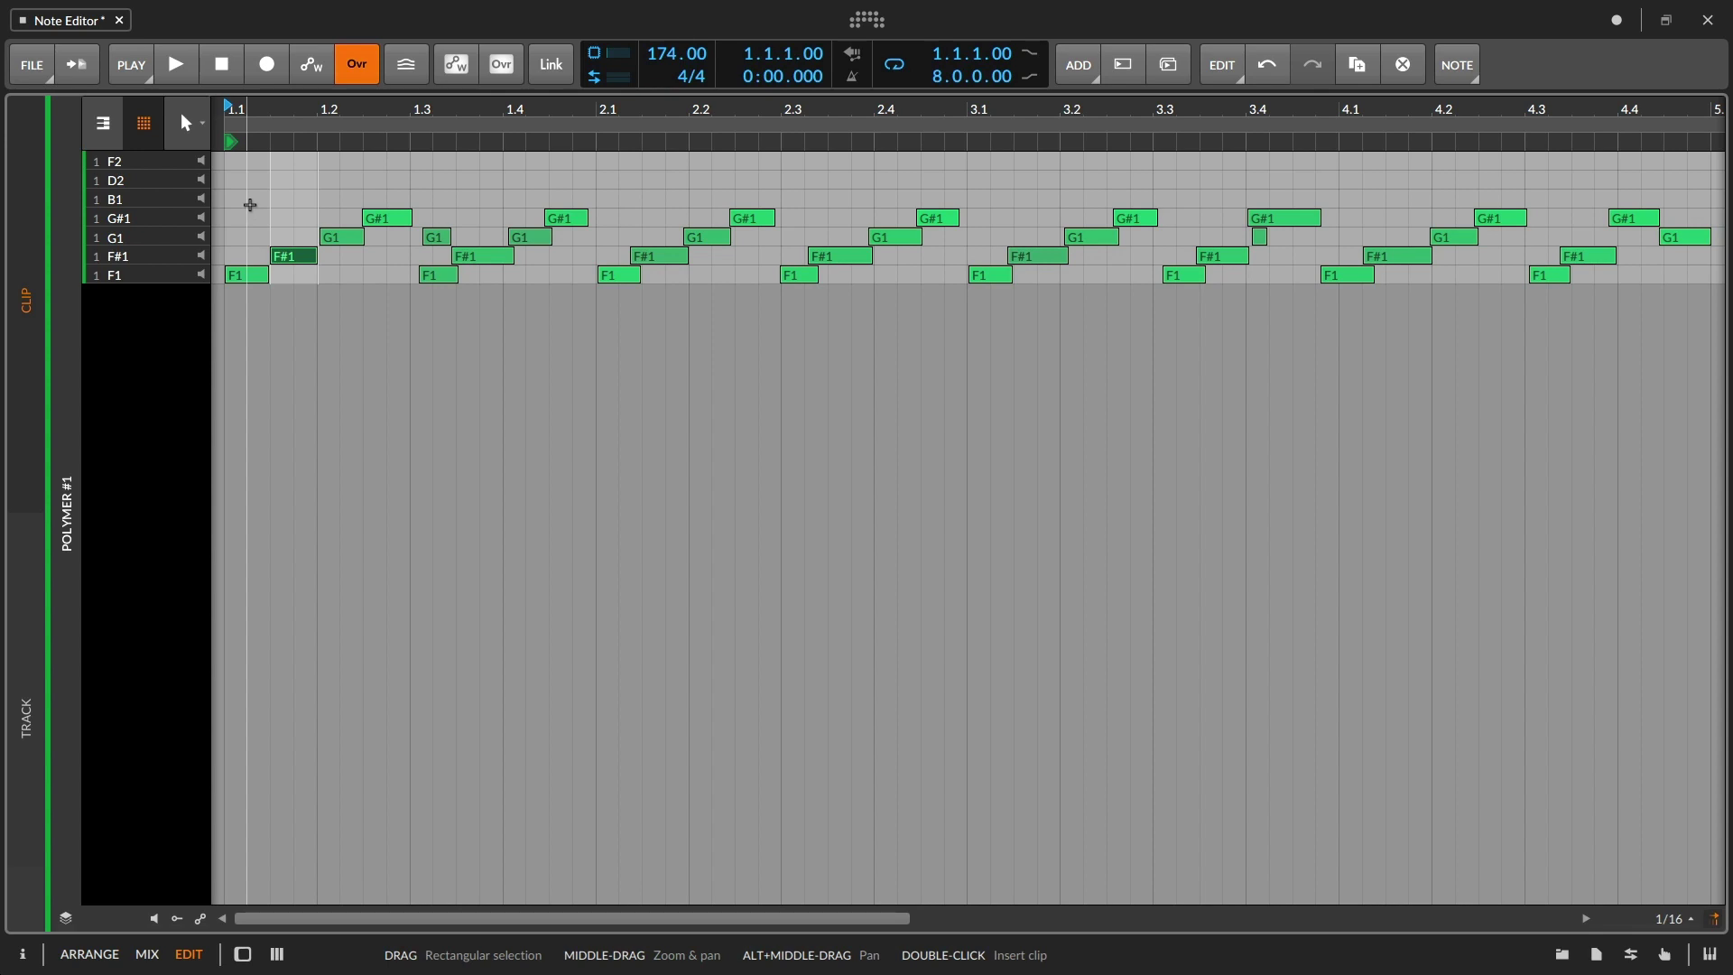
key("ctrl+a")
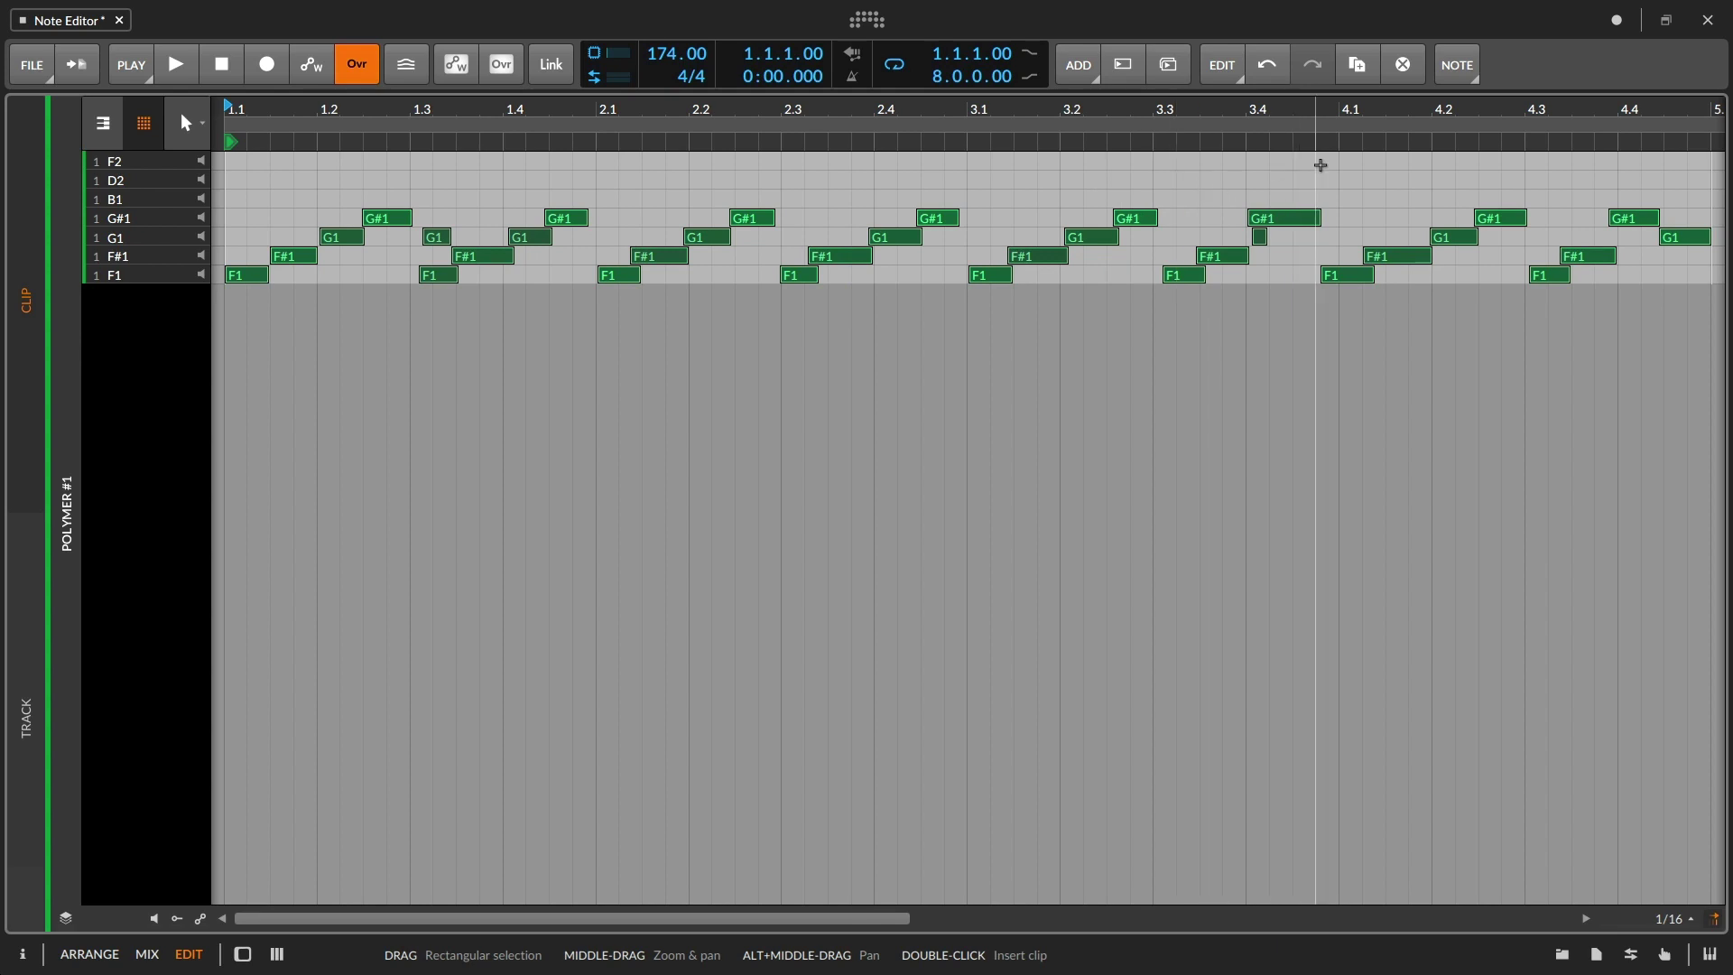
- Quantize the clip's note starts to Custom 1/16 Straight with Start 100% and End 0%
left_click(1457, 65)
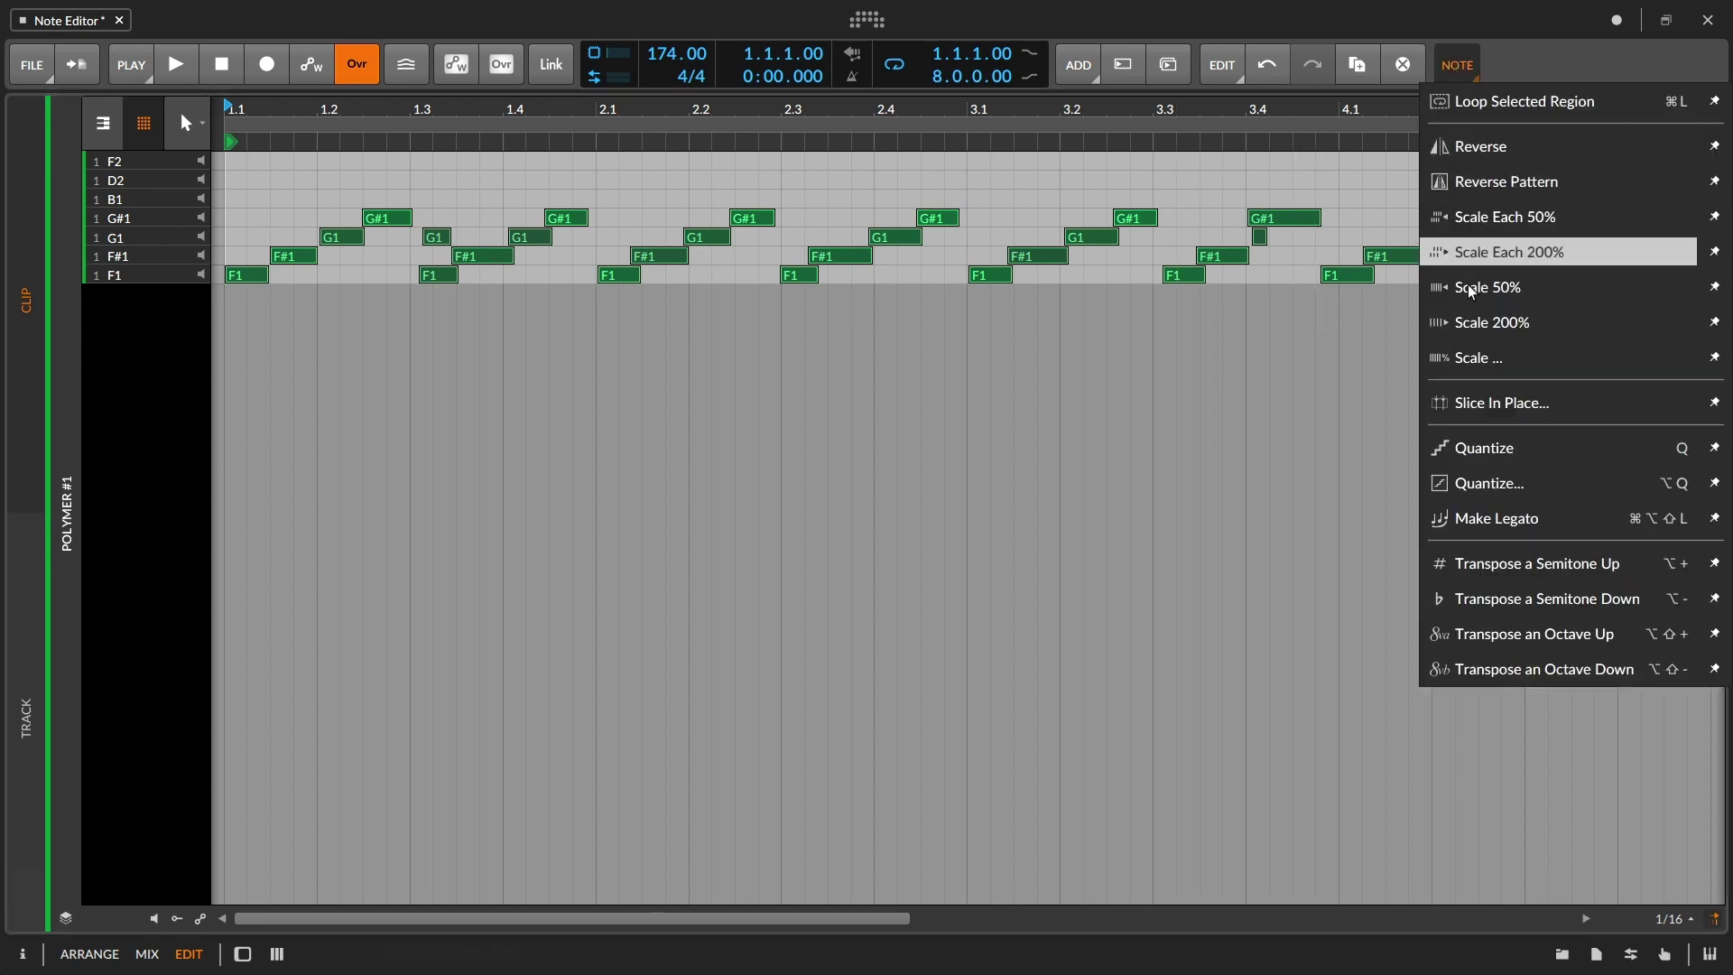
left_click(1495, 497)
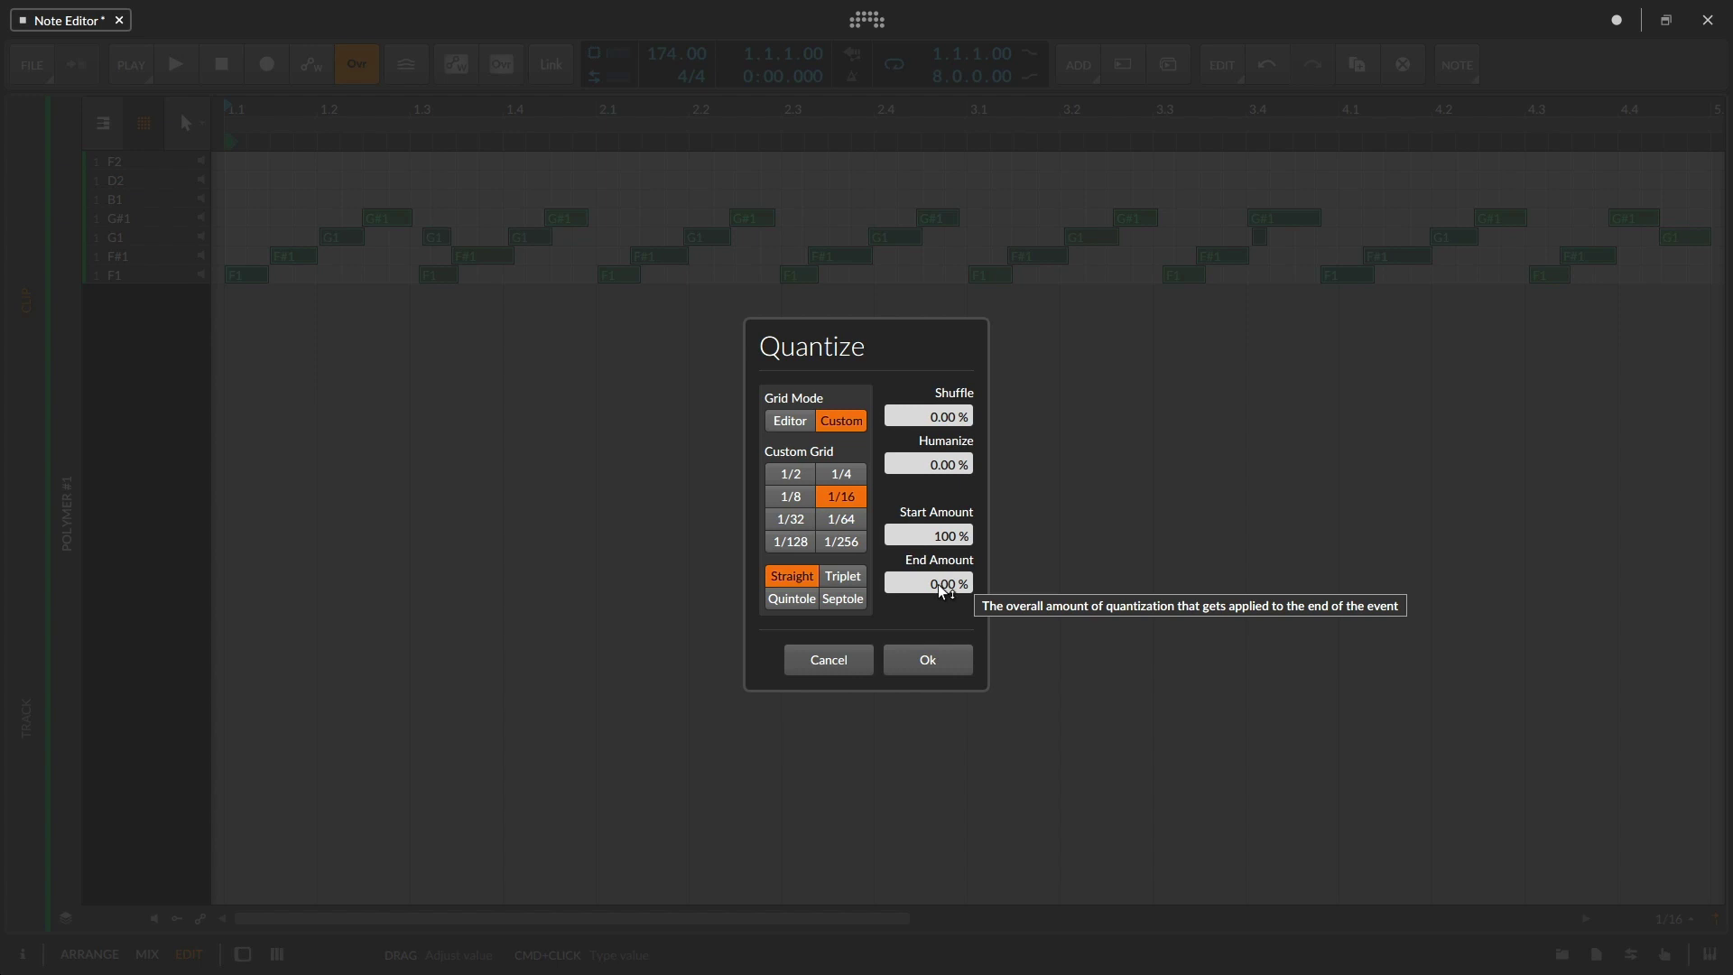
left_click(934, 666)
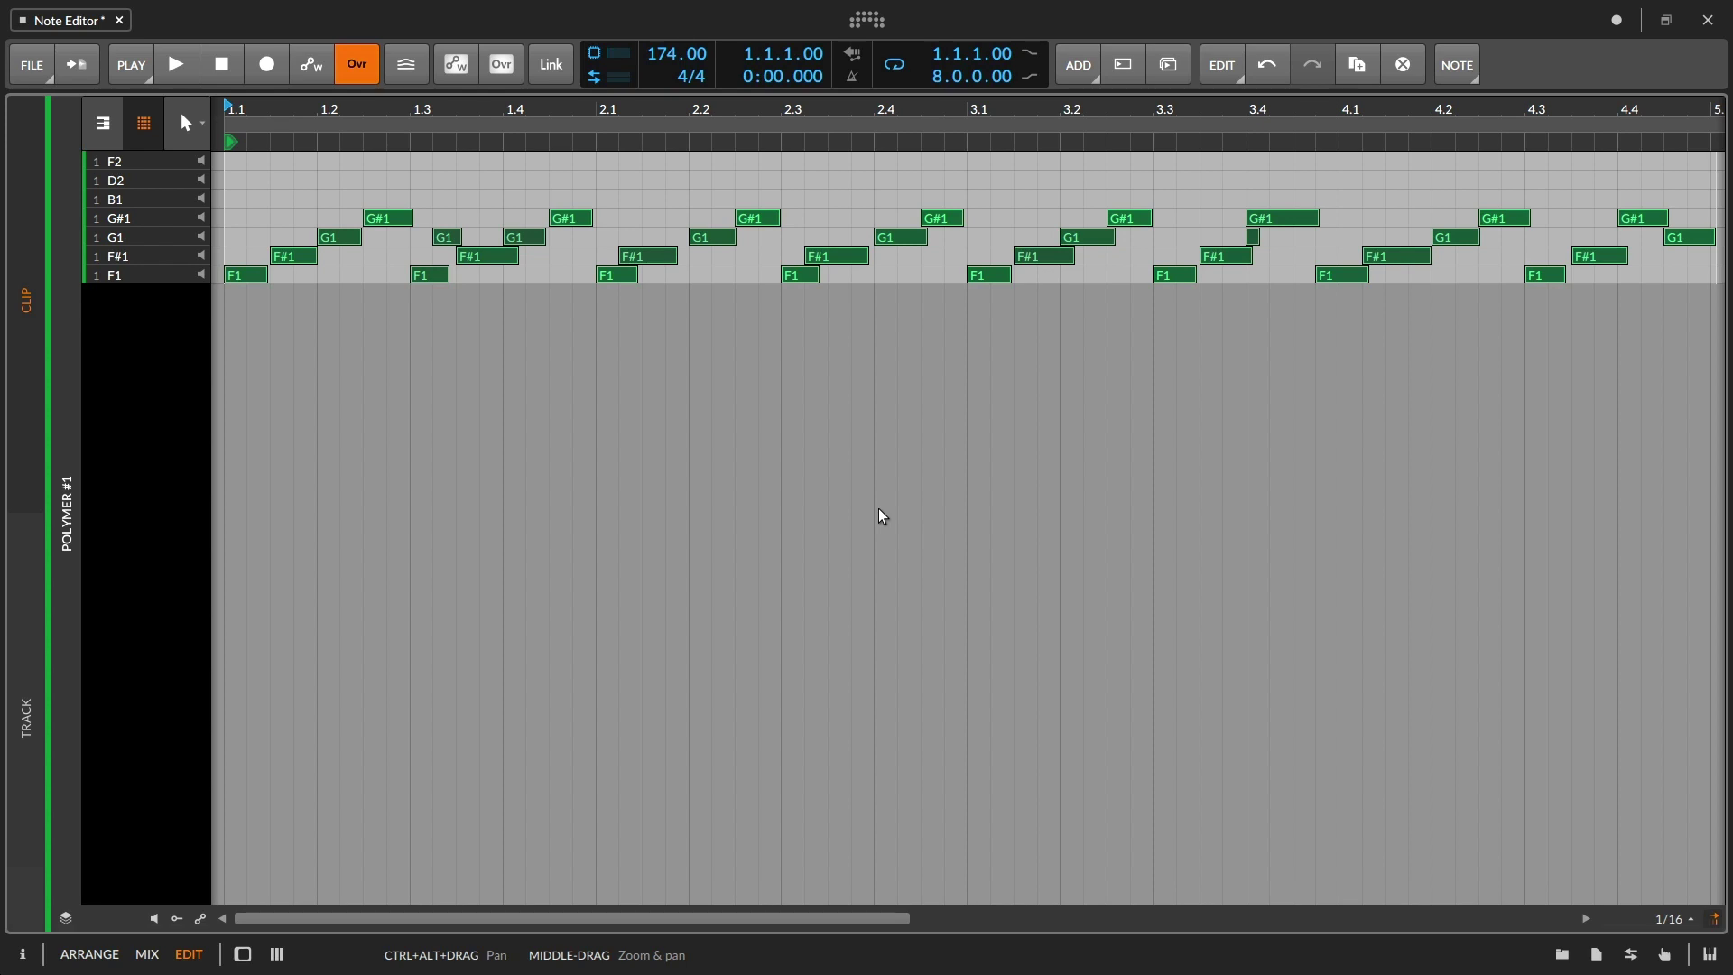
- Return to the full piano-roll view and clear the note selection
left_click(105, 126)
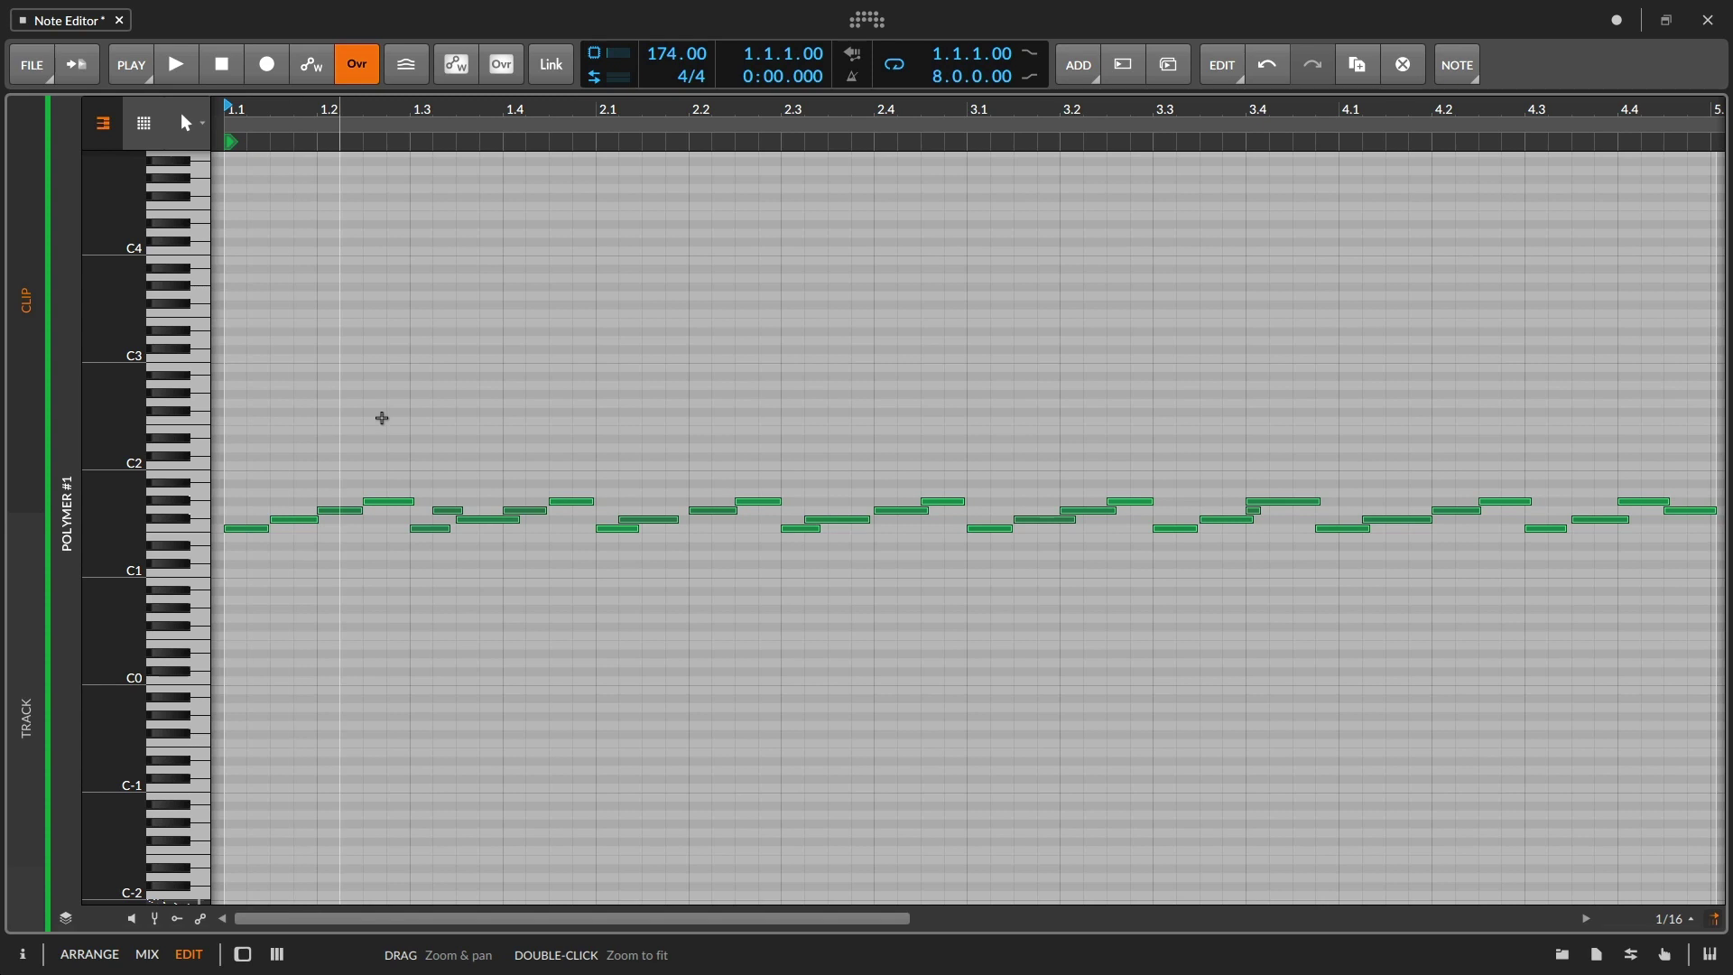
left_click(1454, 69)
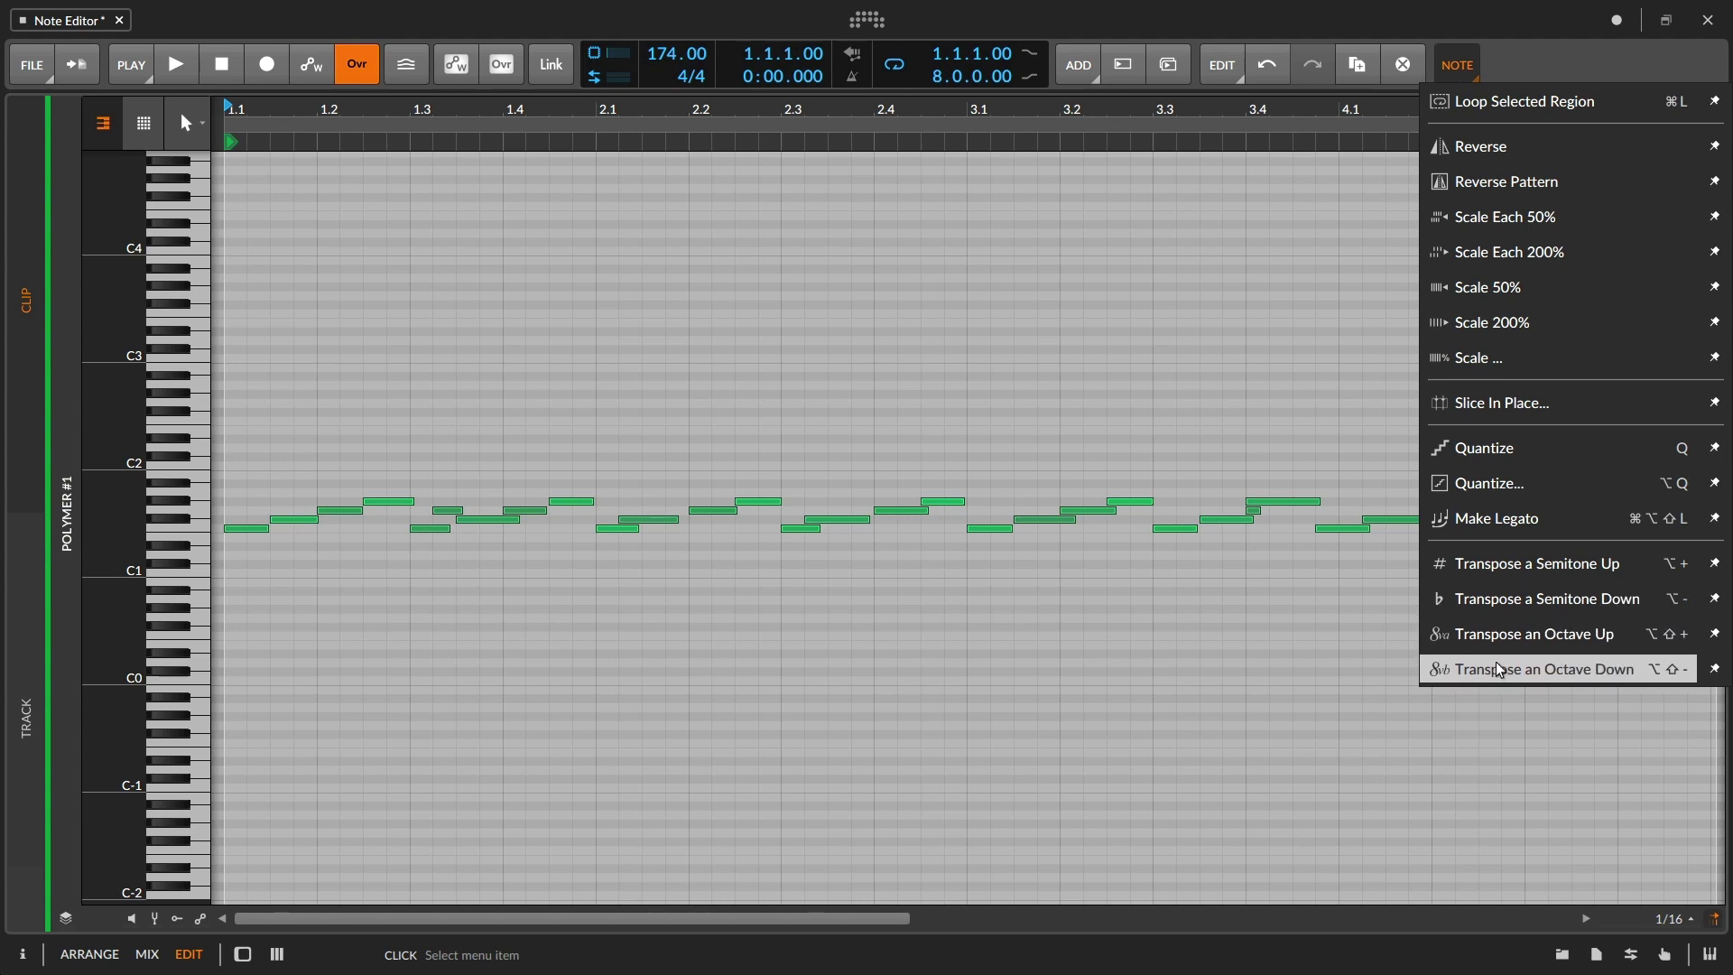
left_click(935, 404)
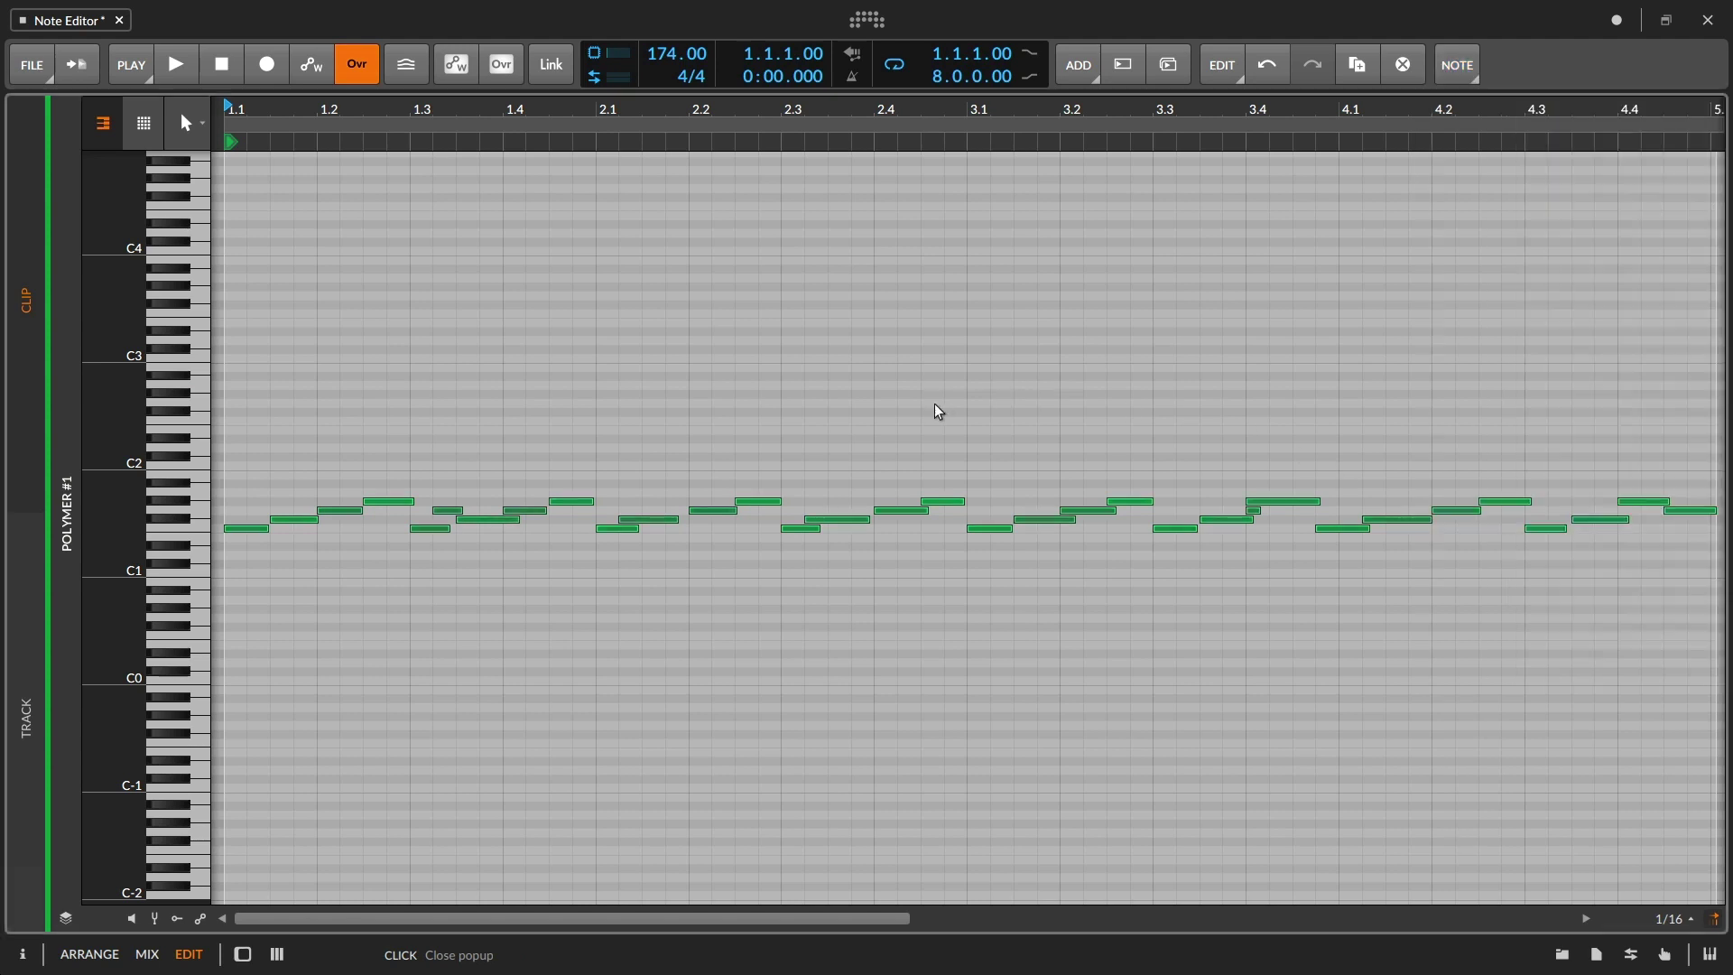
left_click(247, 485)
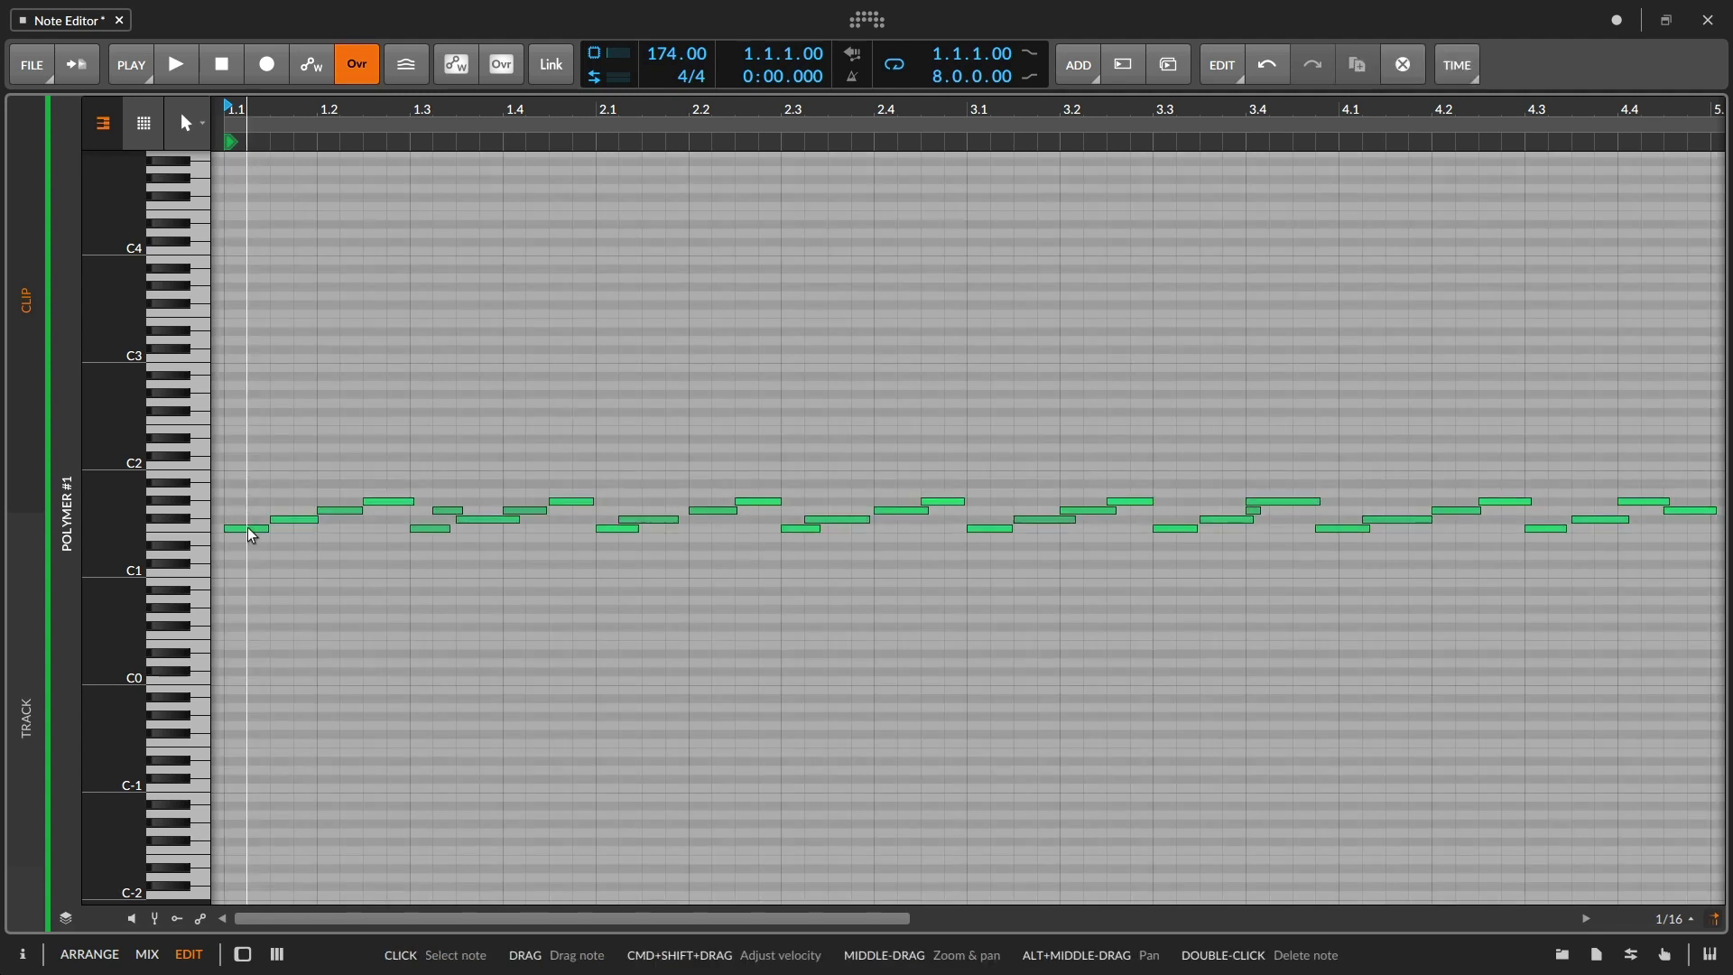
- Marquee-select the clip's first six notes and transpose them up one semitone
left_click_drag(258, 467, 458, 555)
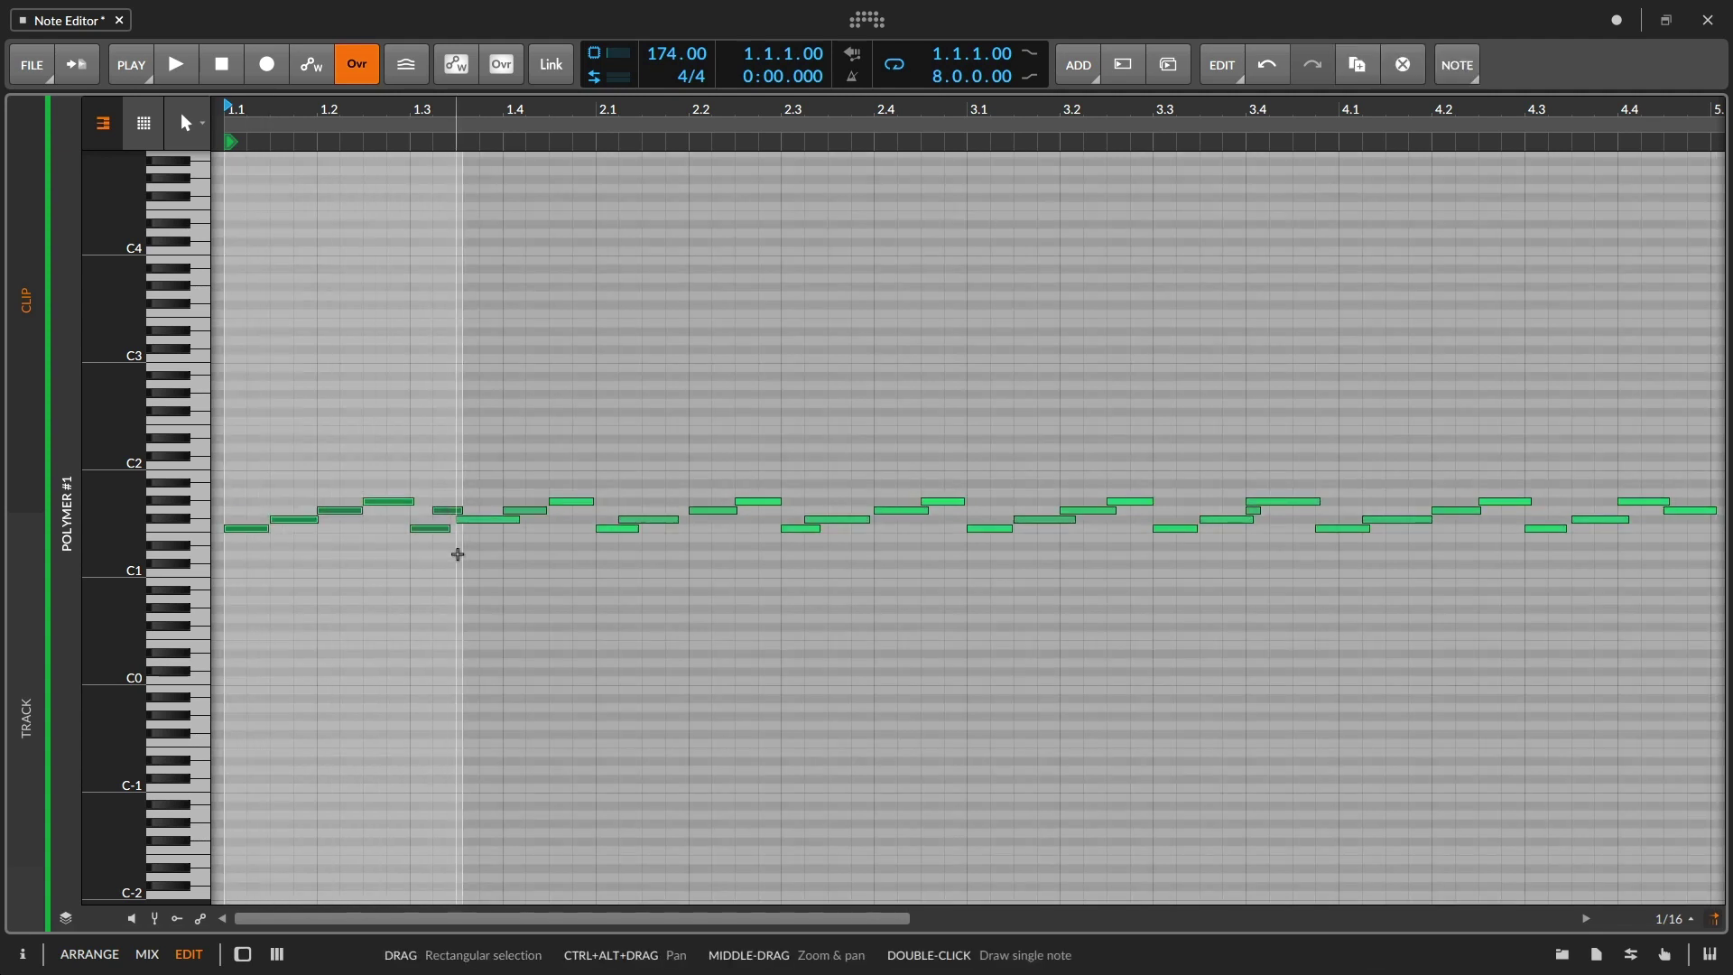
key("Up")
key("Up")
key("Down")
key("Down")
key("Down")
key("Down")
key("Down")
key("Up")
key("Up")
key("Up")
key("Up")
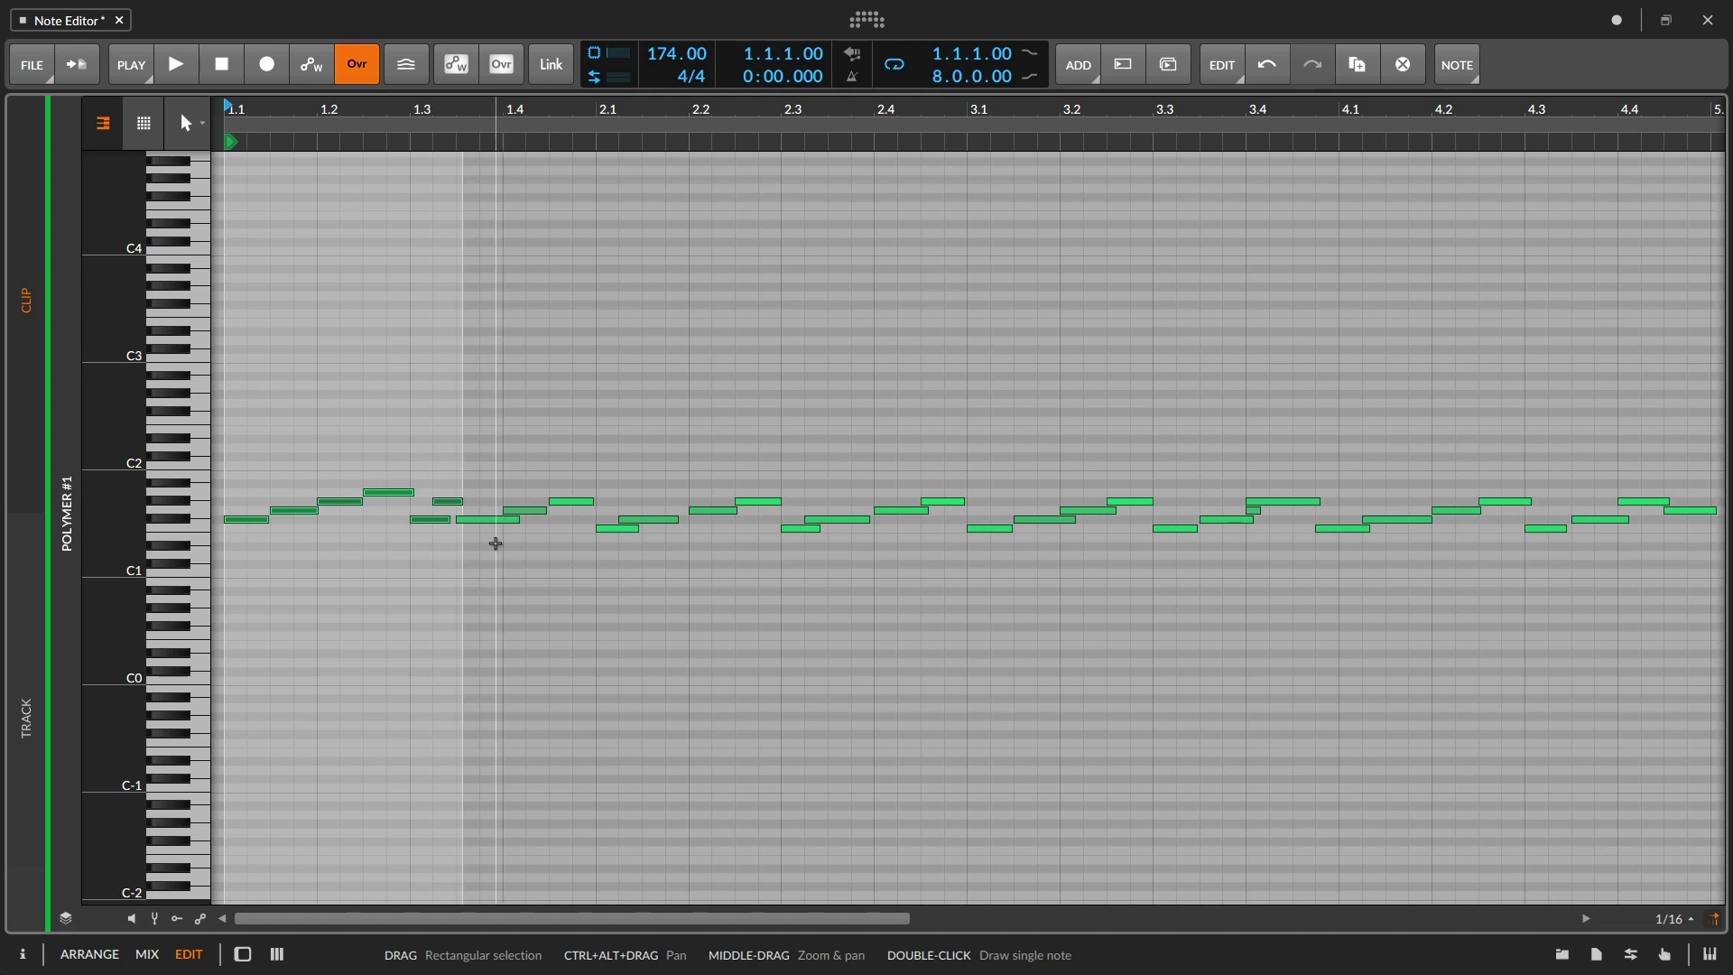
key("shift+Up")
key("shift+Down")
key("shift+Down")
key("shift+Up")
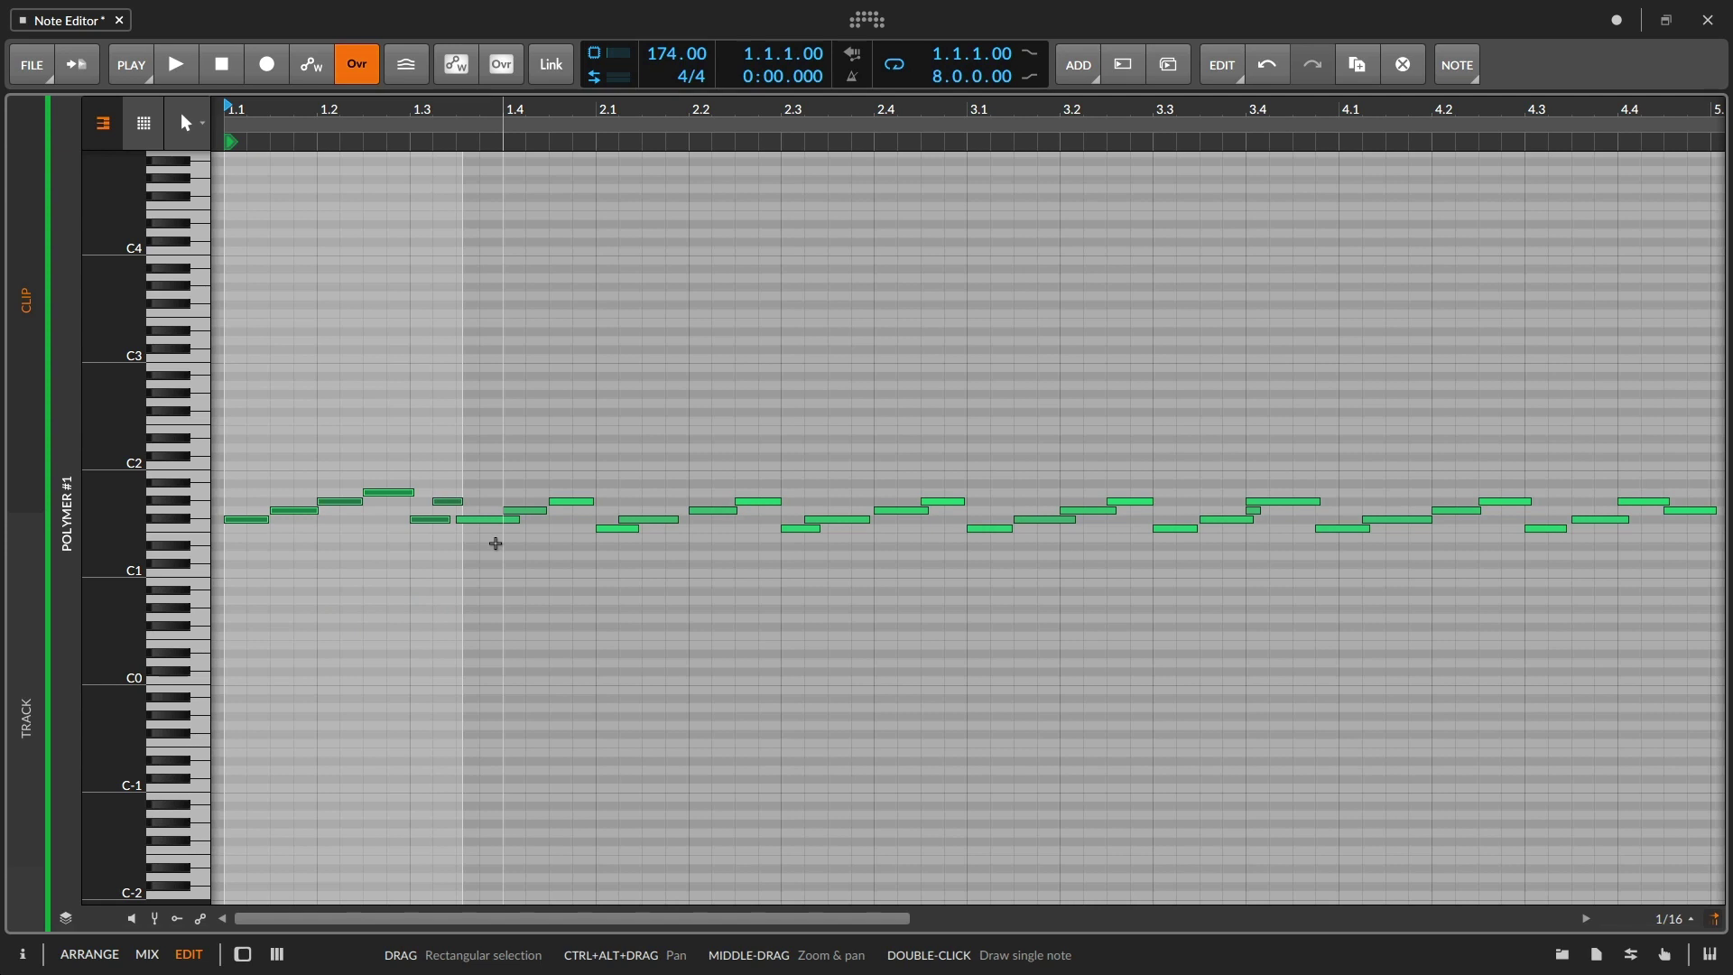
left_click(1458, 67)
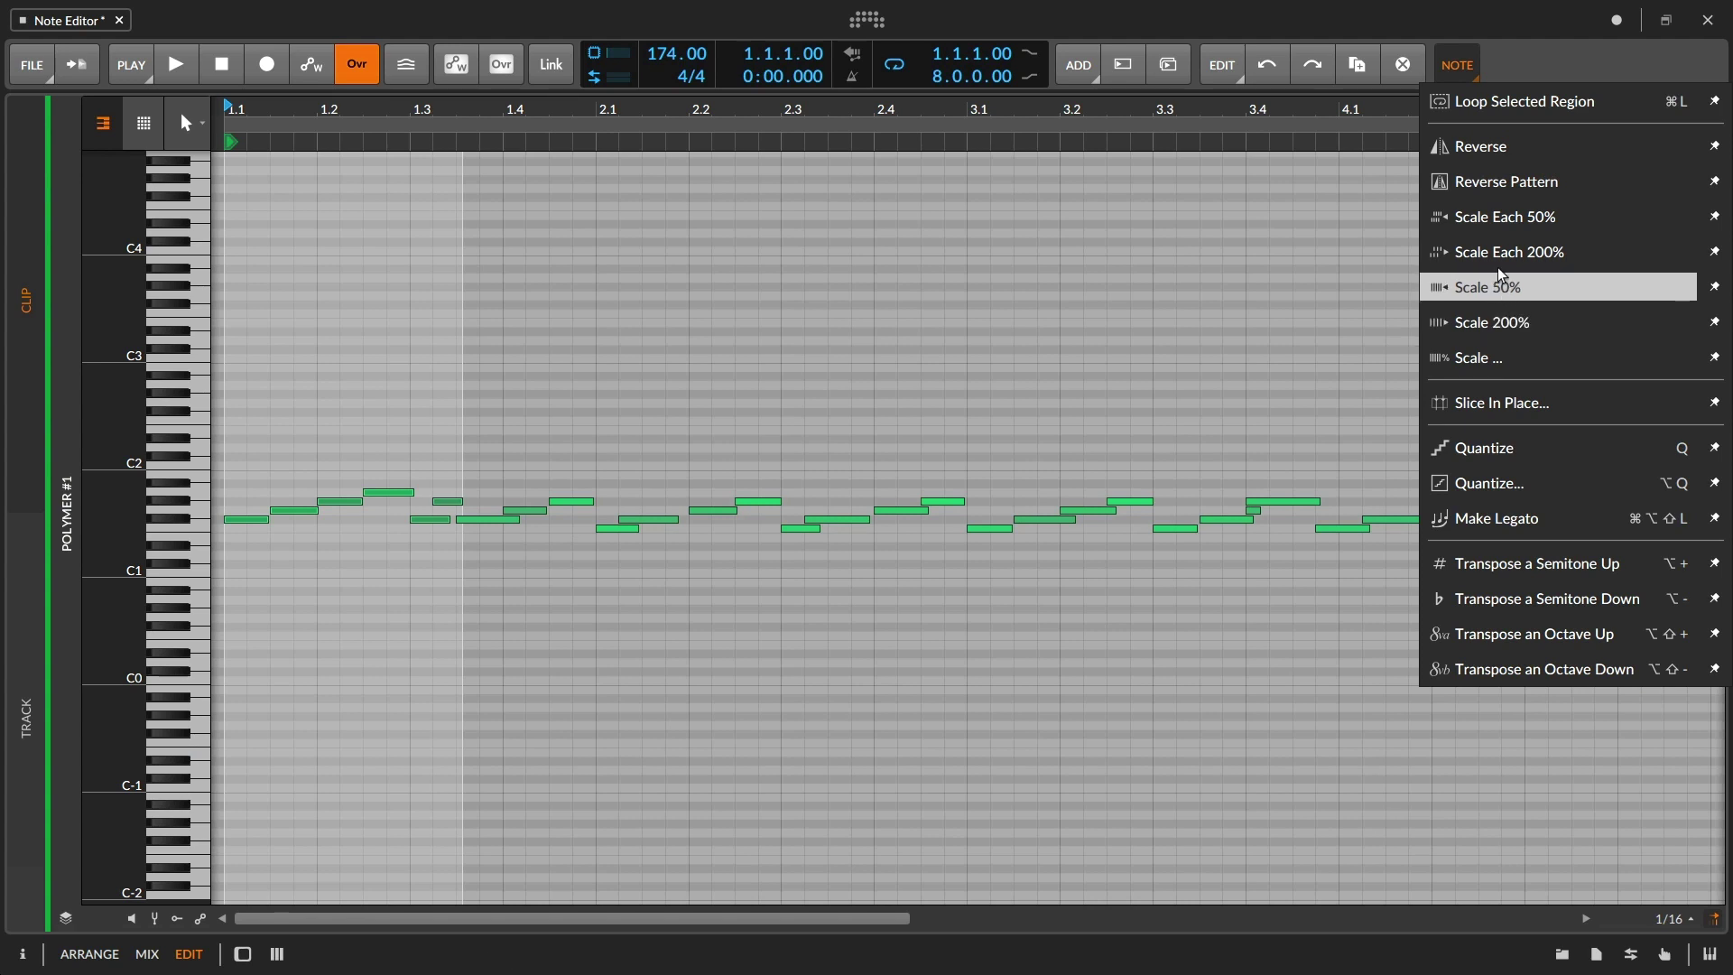
left_click(1459, 69)
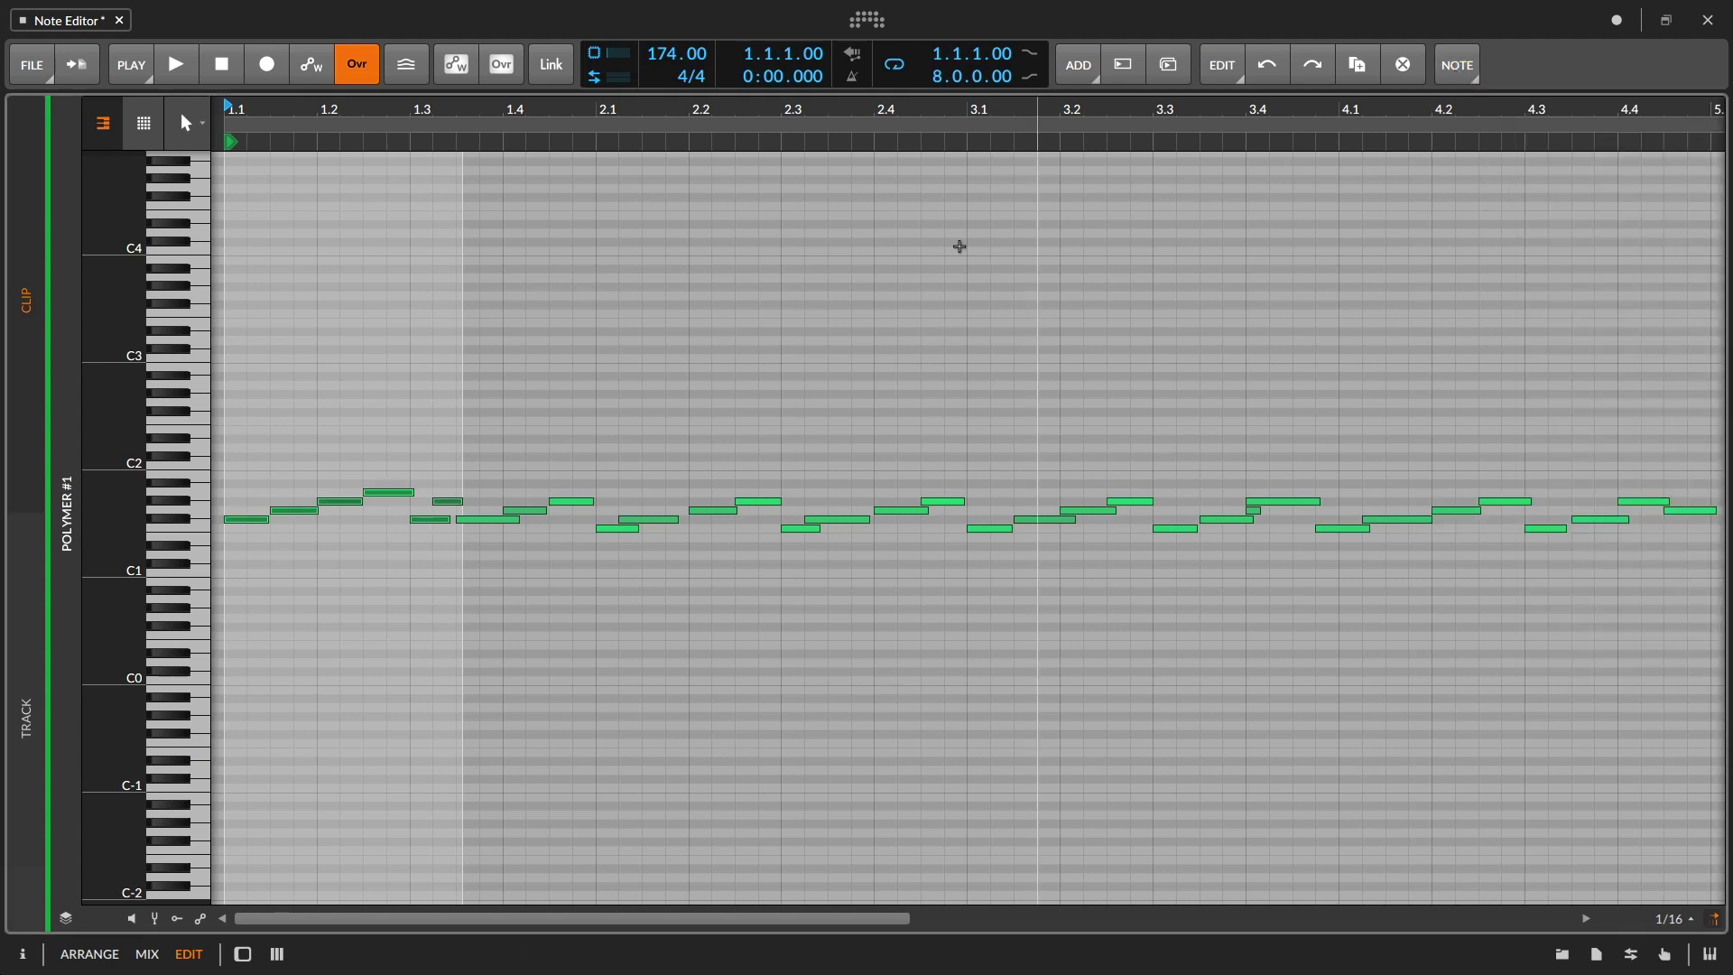
left_click(415, 481)
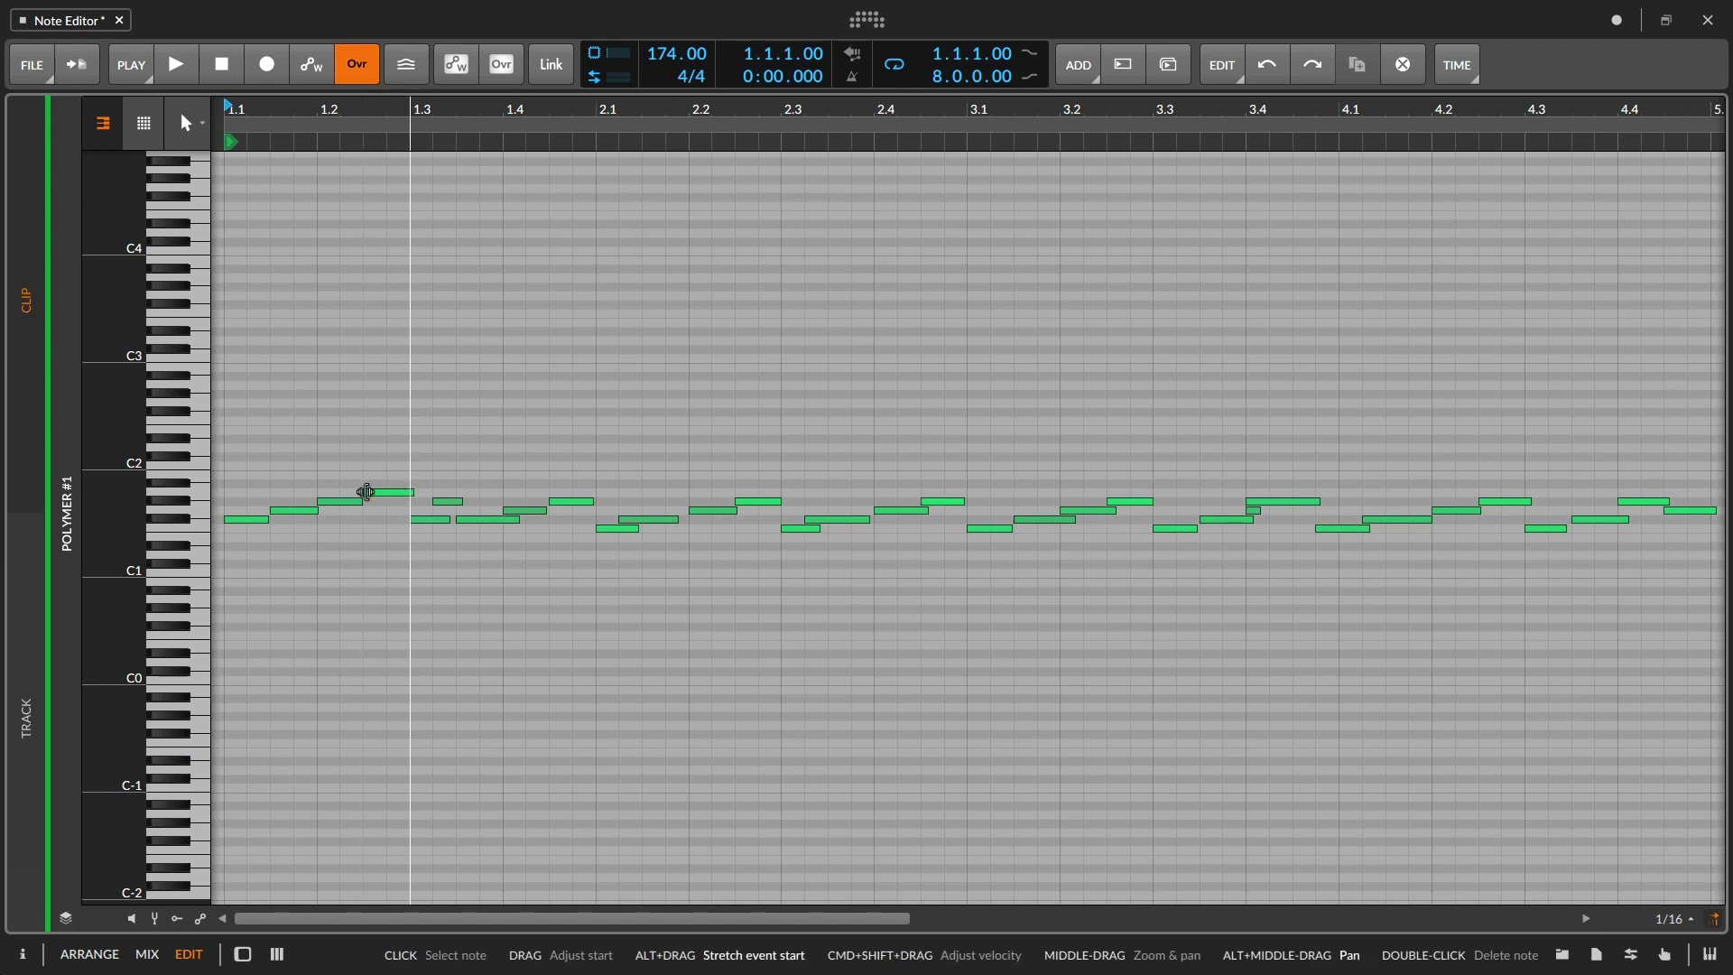
mouse_move(412, 492)
left_mouse_down()
mouse_move(602, 494)
mouse_move(412, 493)
left_mouse_up()
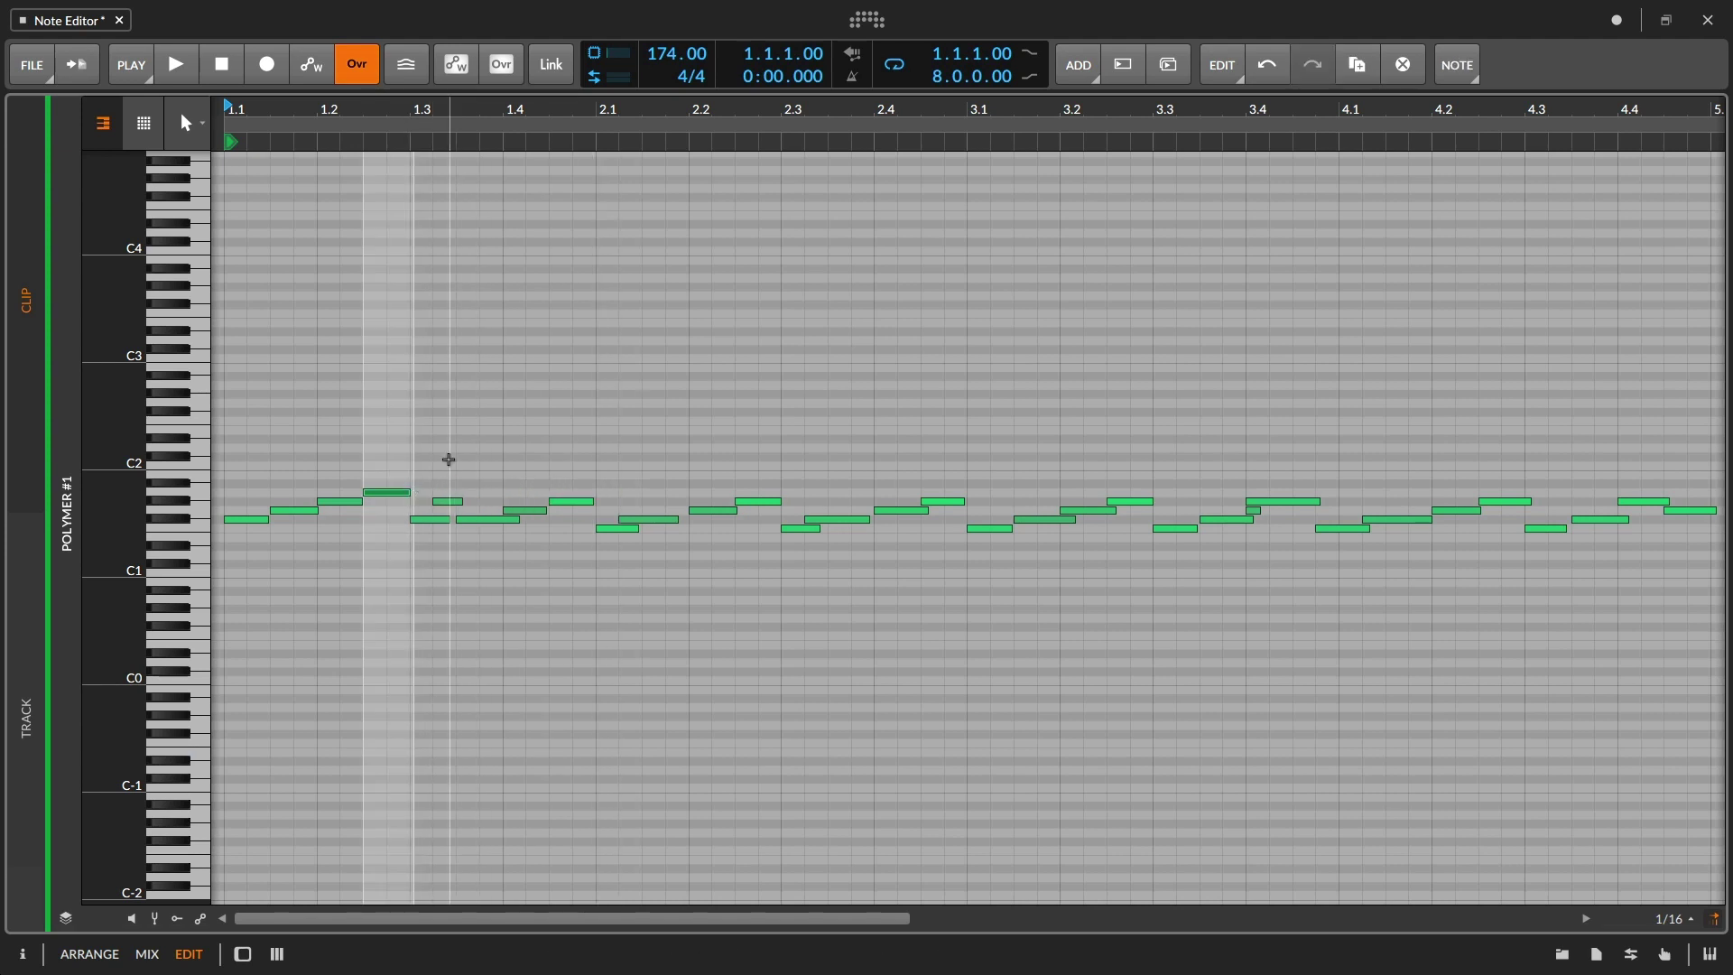
left_click_drag(225, 425, 409, 558)
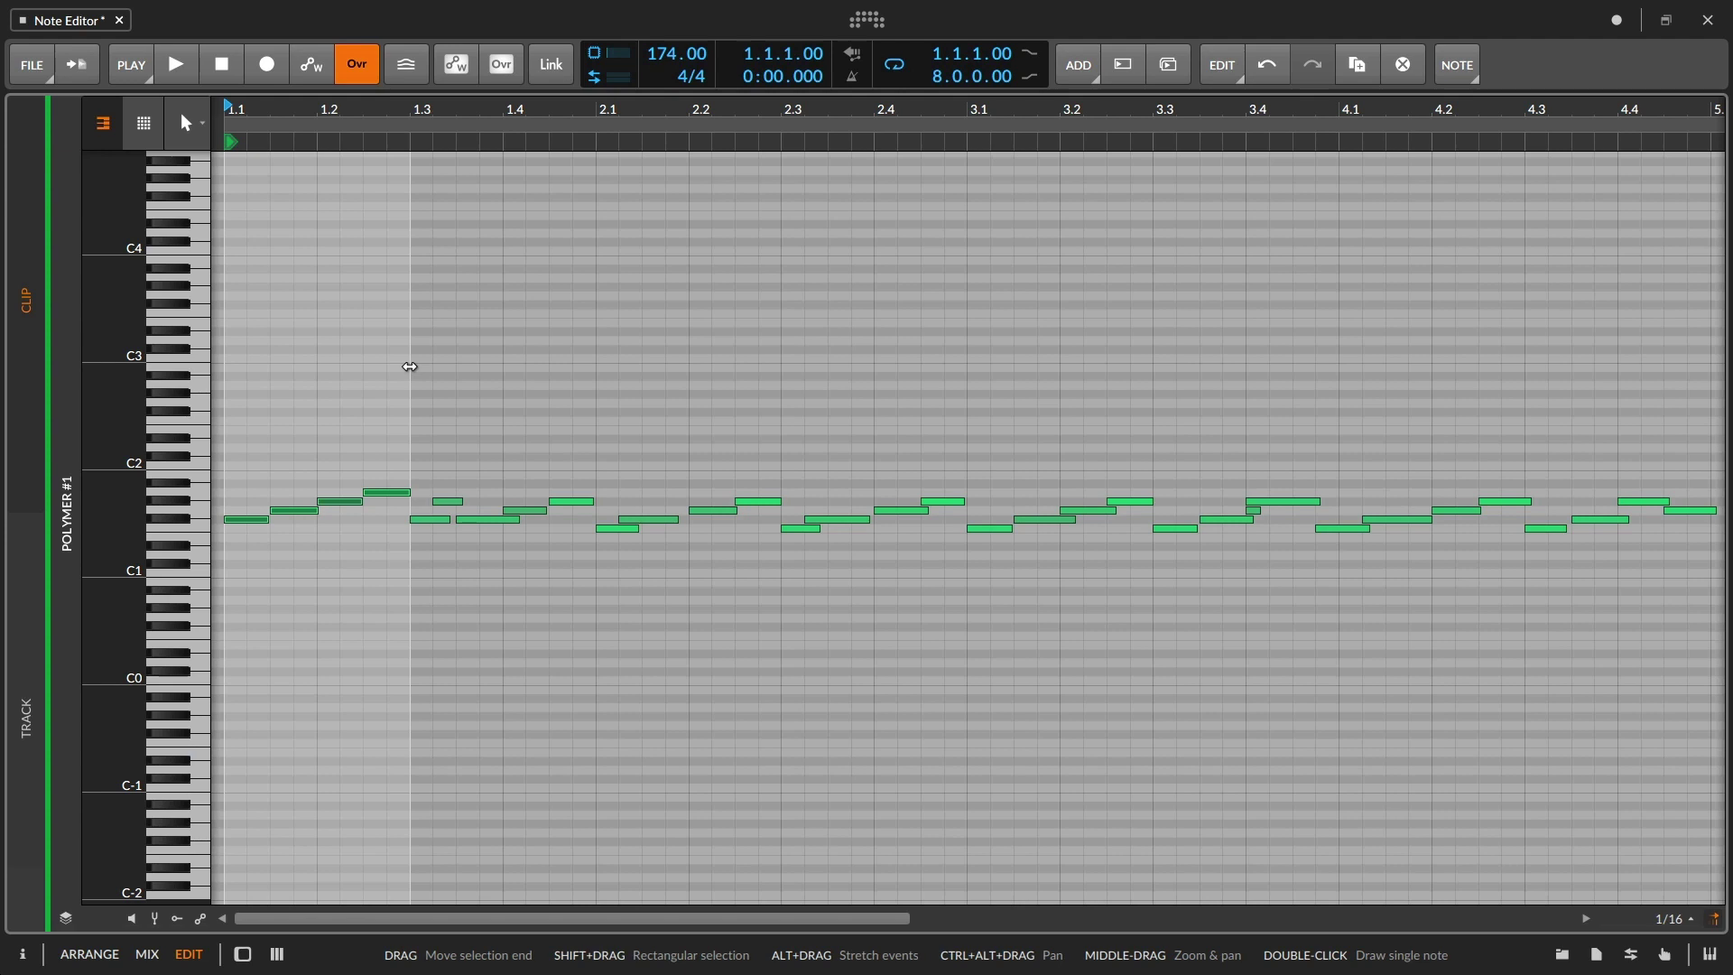
mouse_move(410, 366)
left_mouse_down("alt")
mouse_move(825, 371)
mouse_move(409, 363)
left_mouse_up("alt")
- Deselect the notes, apply Make Legato so each note runs into the next, then undo once
left_click(1457, 65)
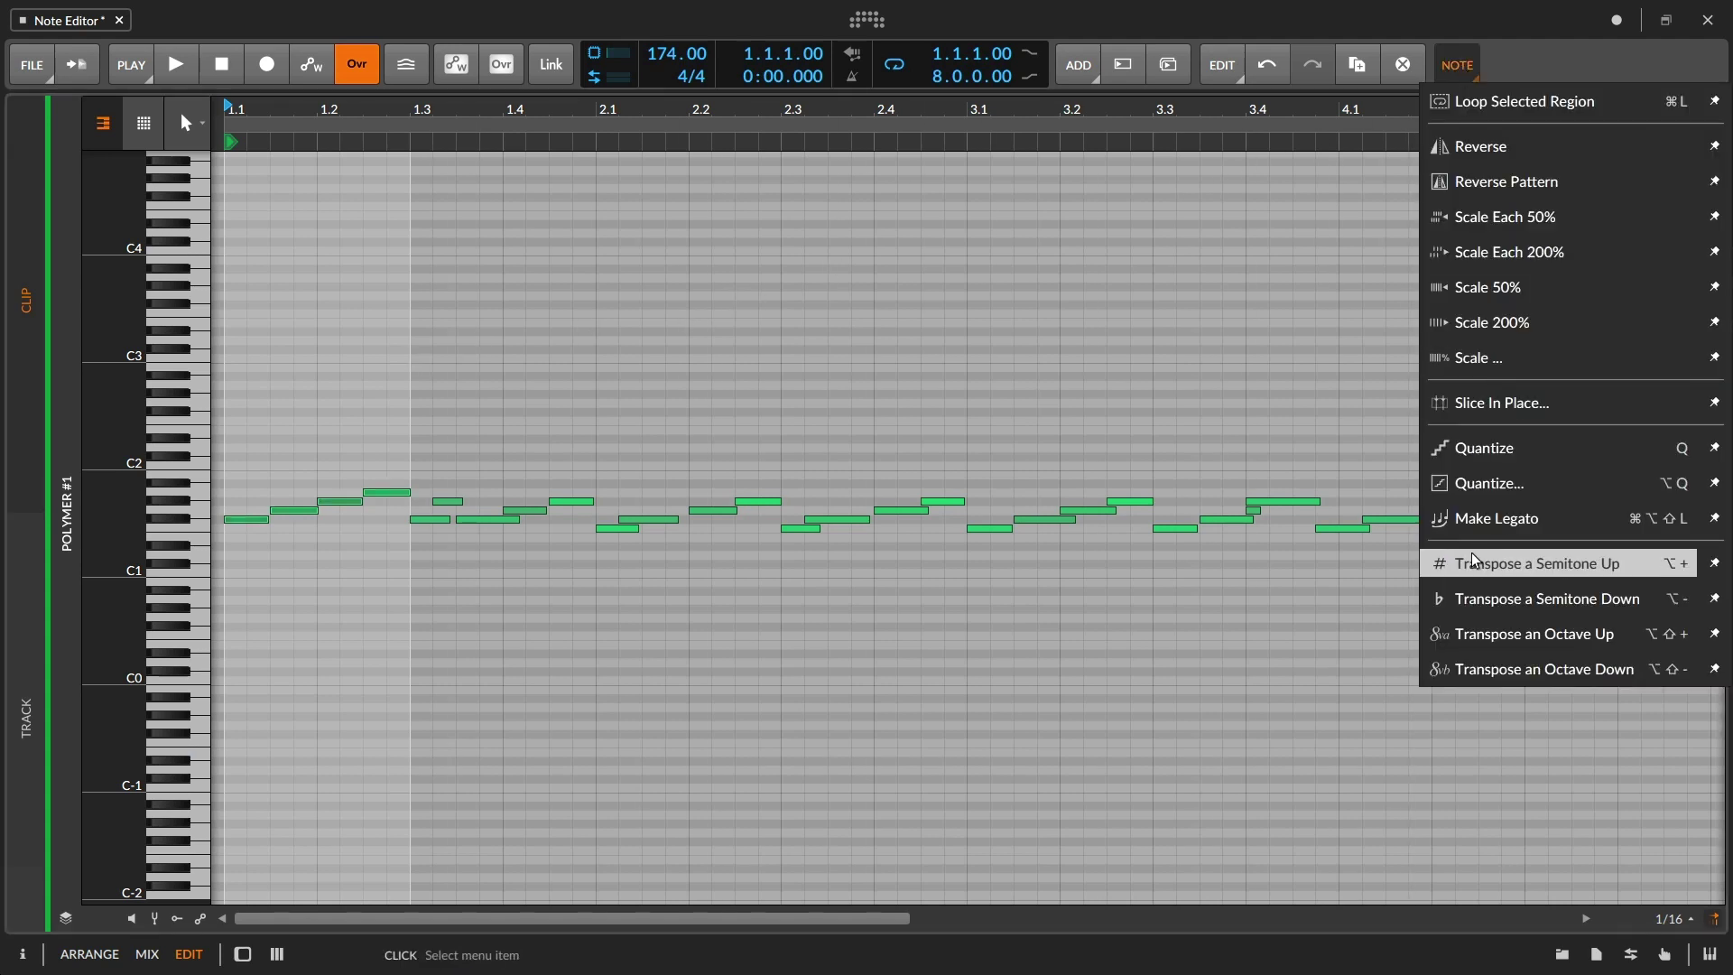
left_click(902, 444)
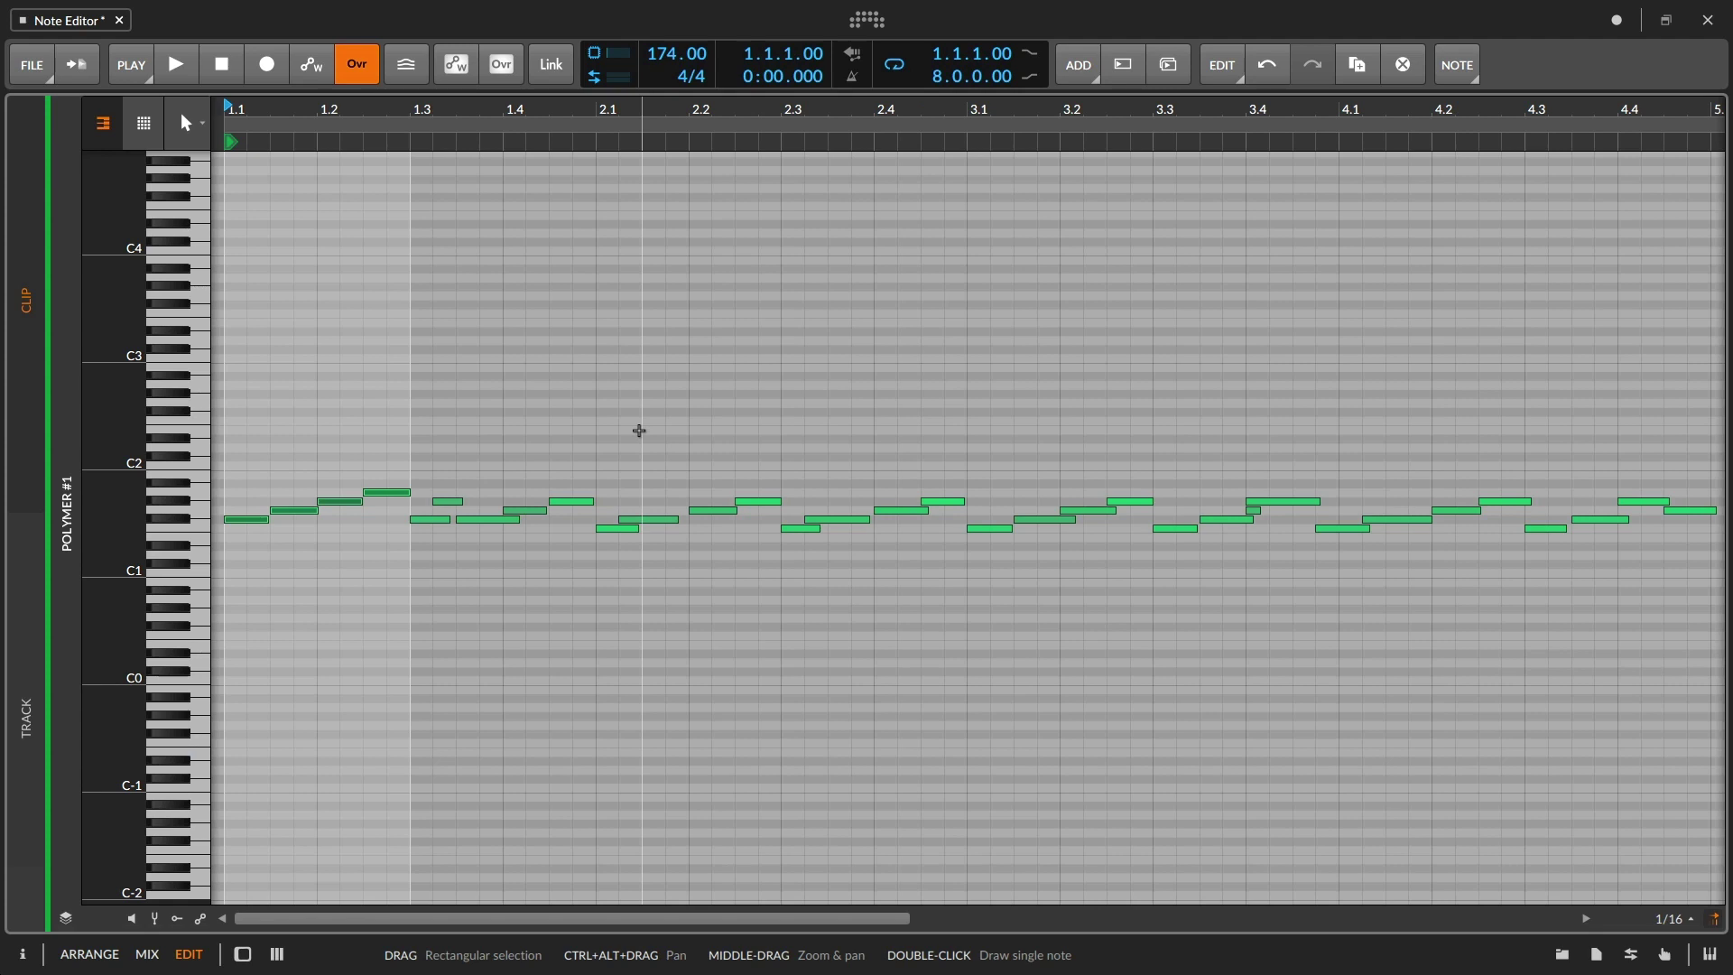
left_click(639, 430)
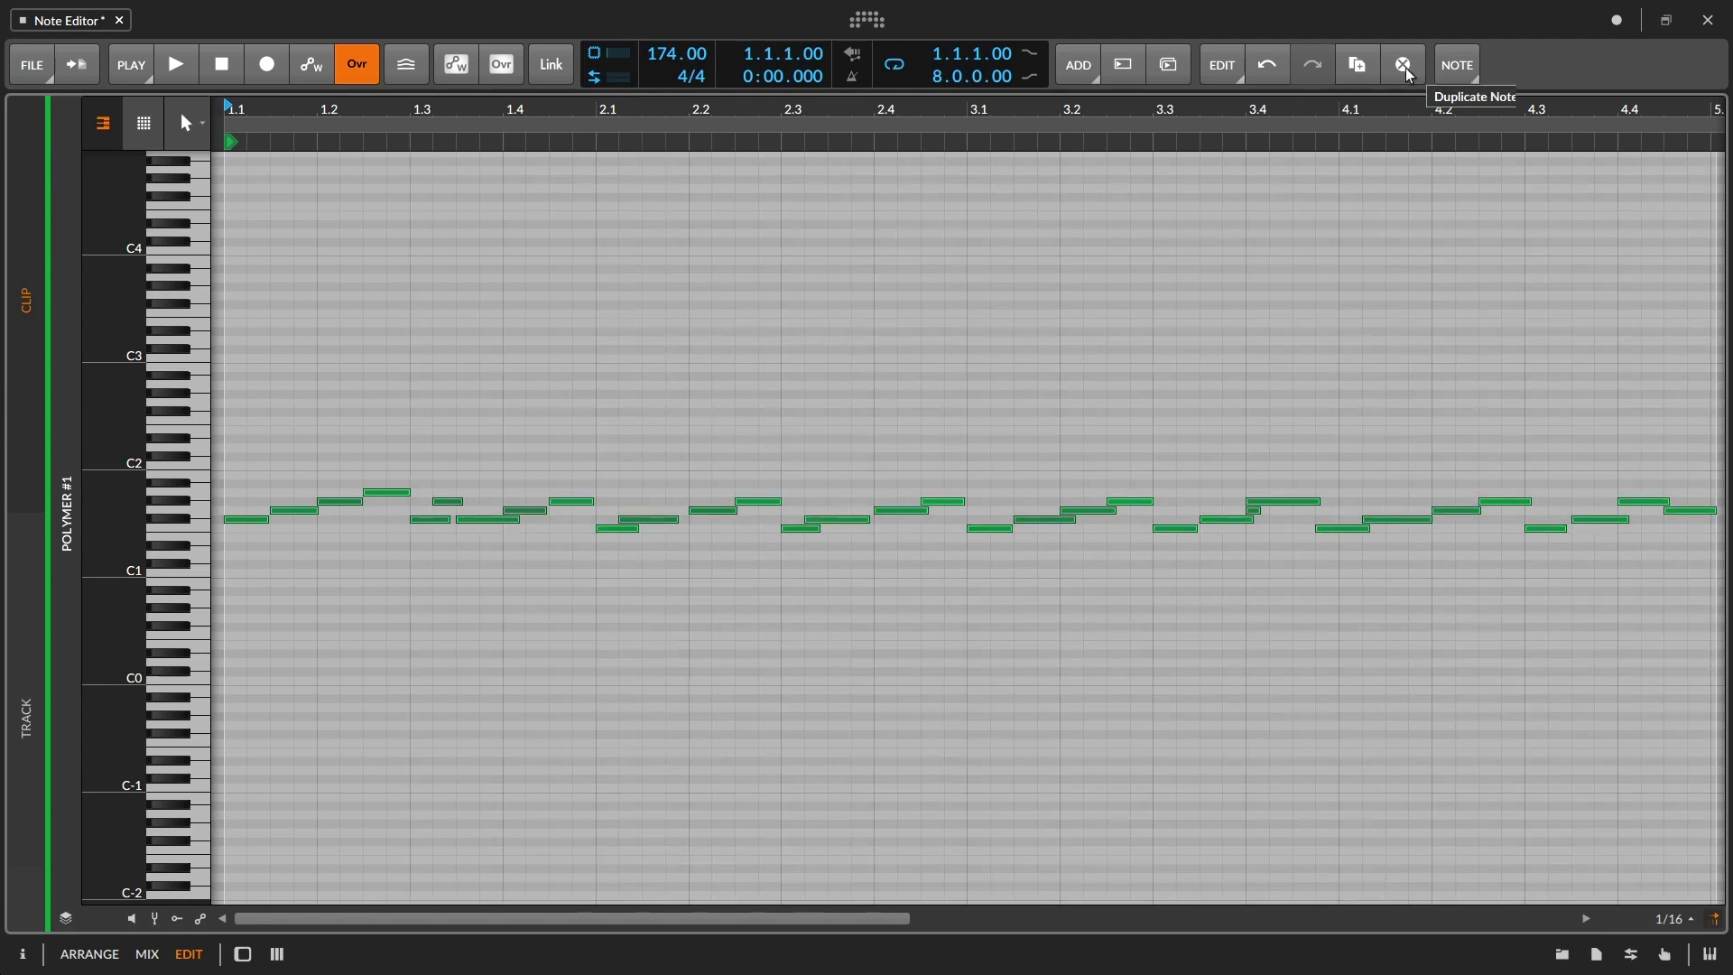
left_click(1459, 74)
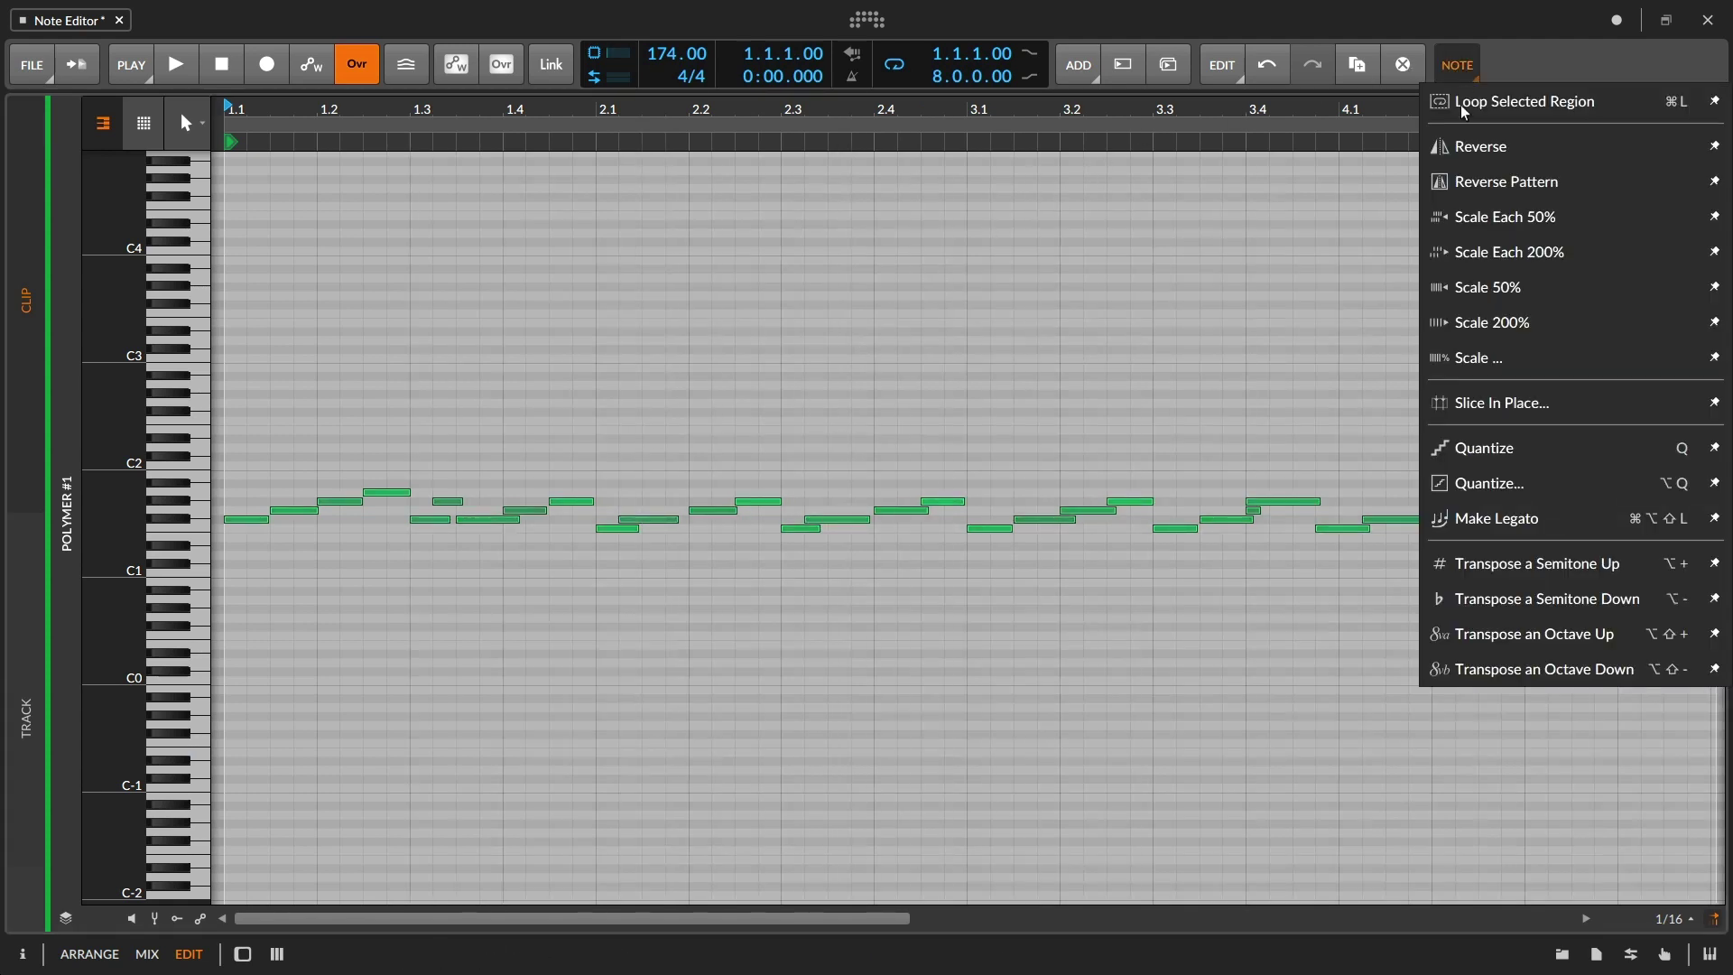
left_click(1501, 522)
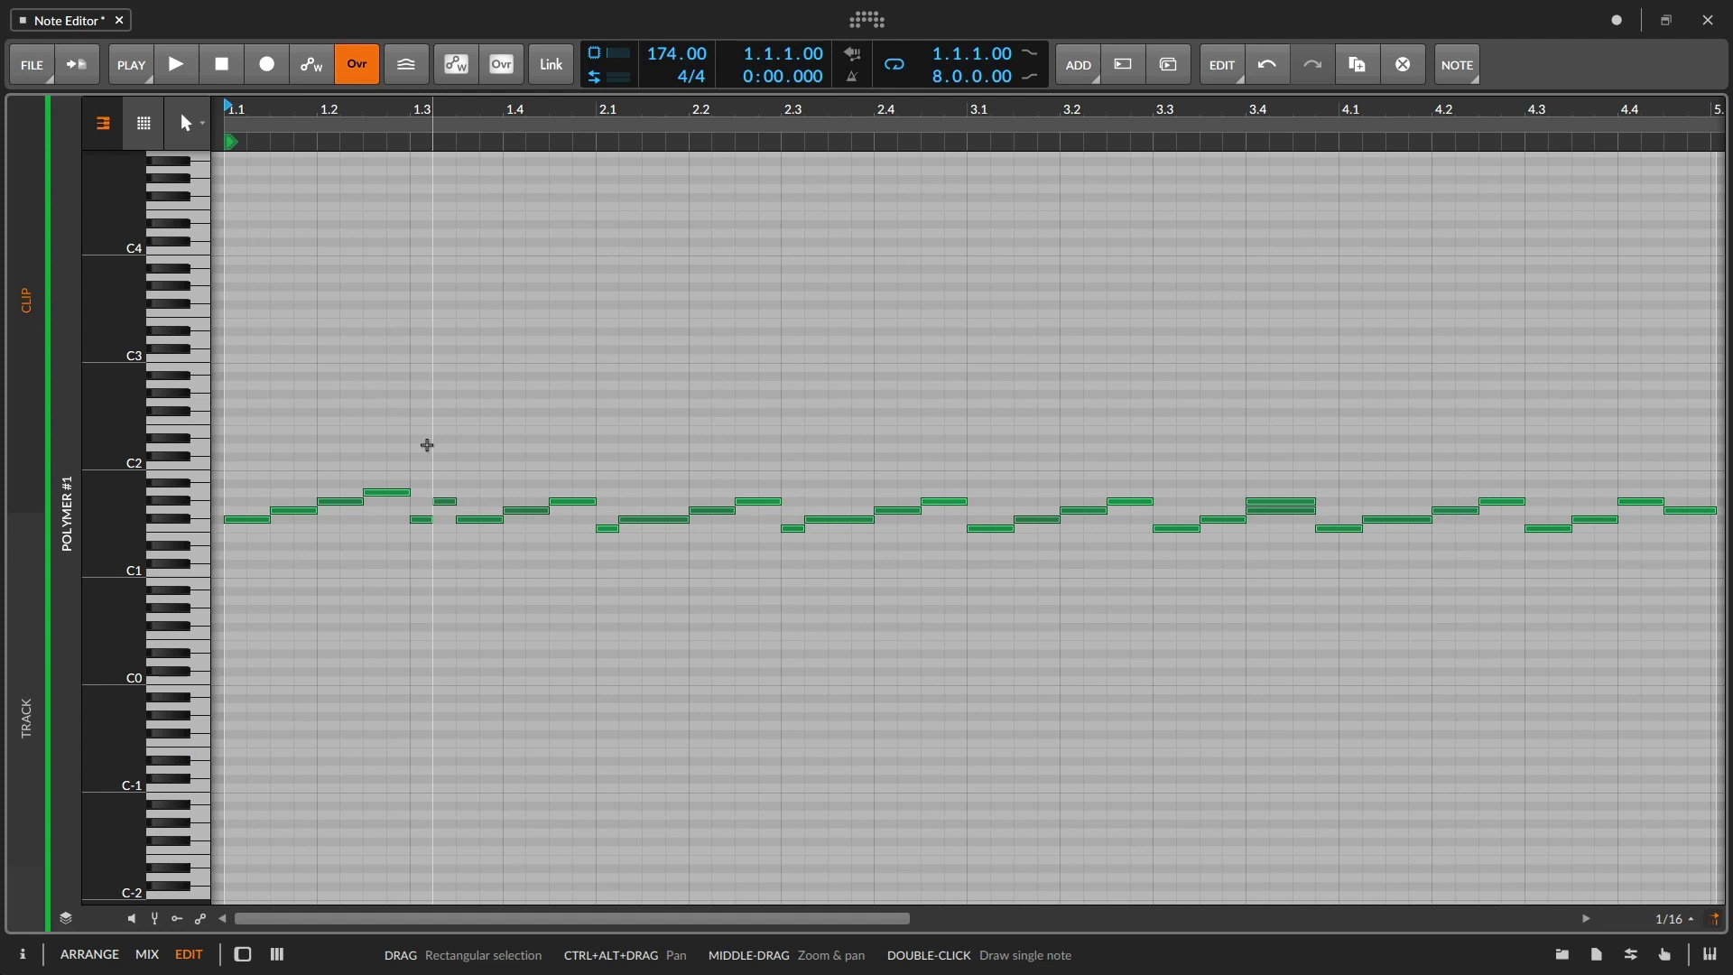
key("ctrl+z")
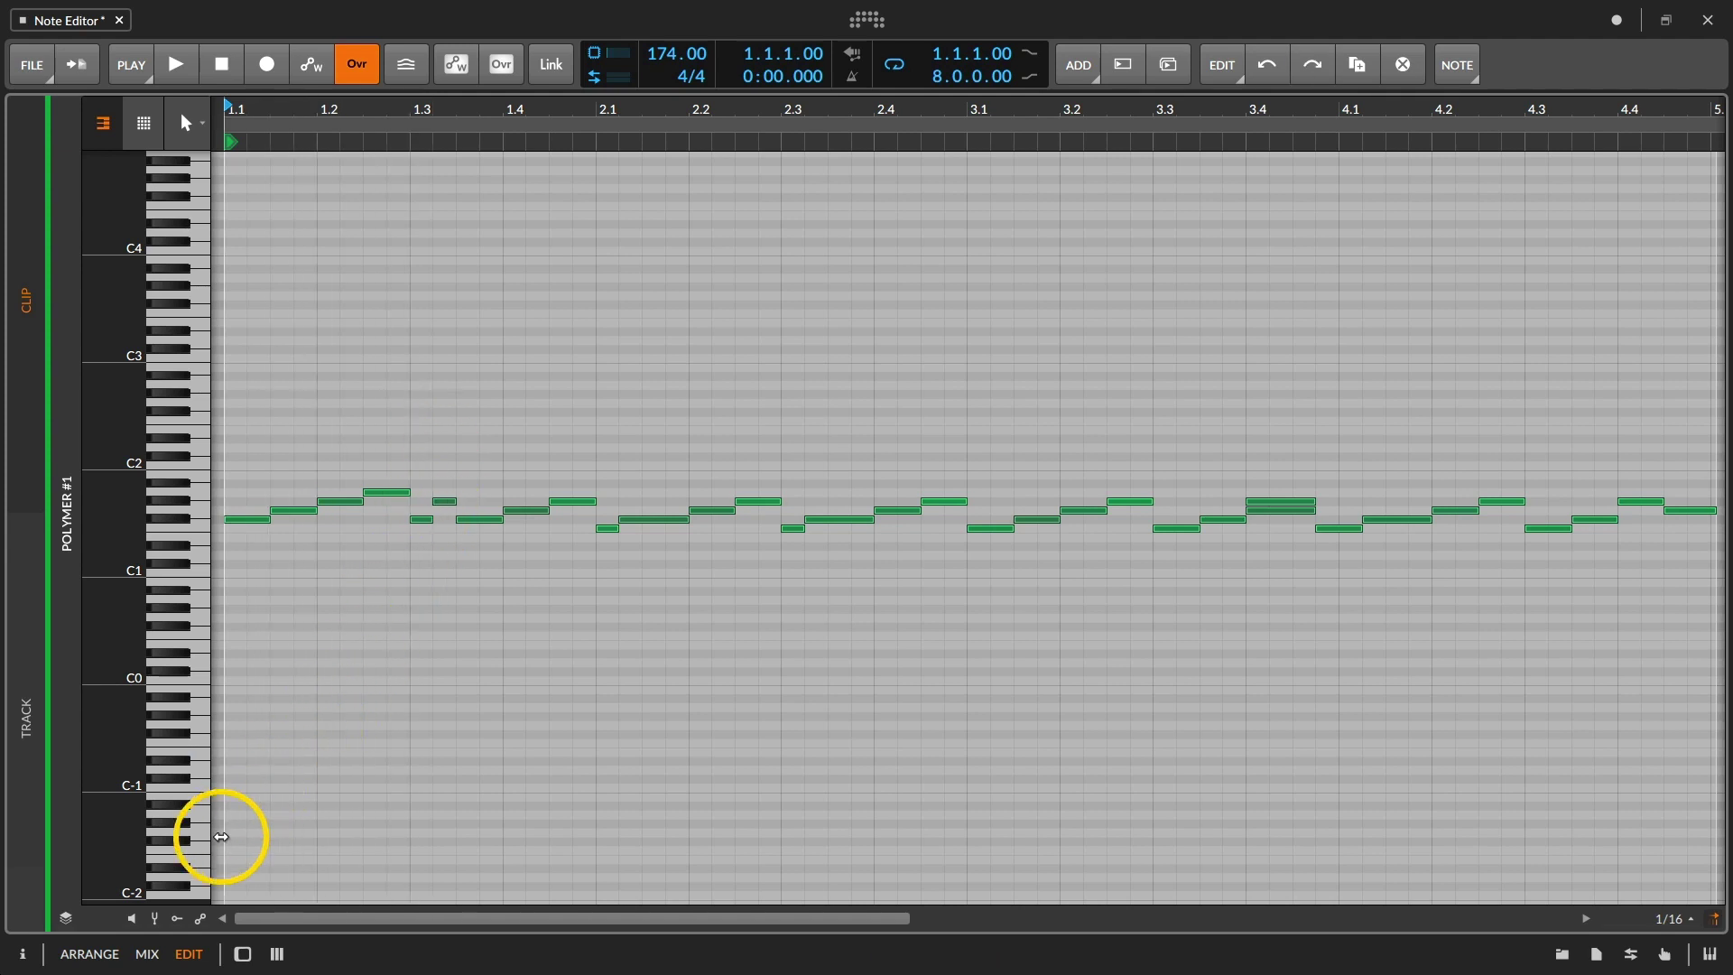
- Show the velocity lane and pen-draw velocities for the first eight notes plus a rising ramp across bar 2
left_click(176, 919)
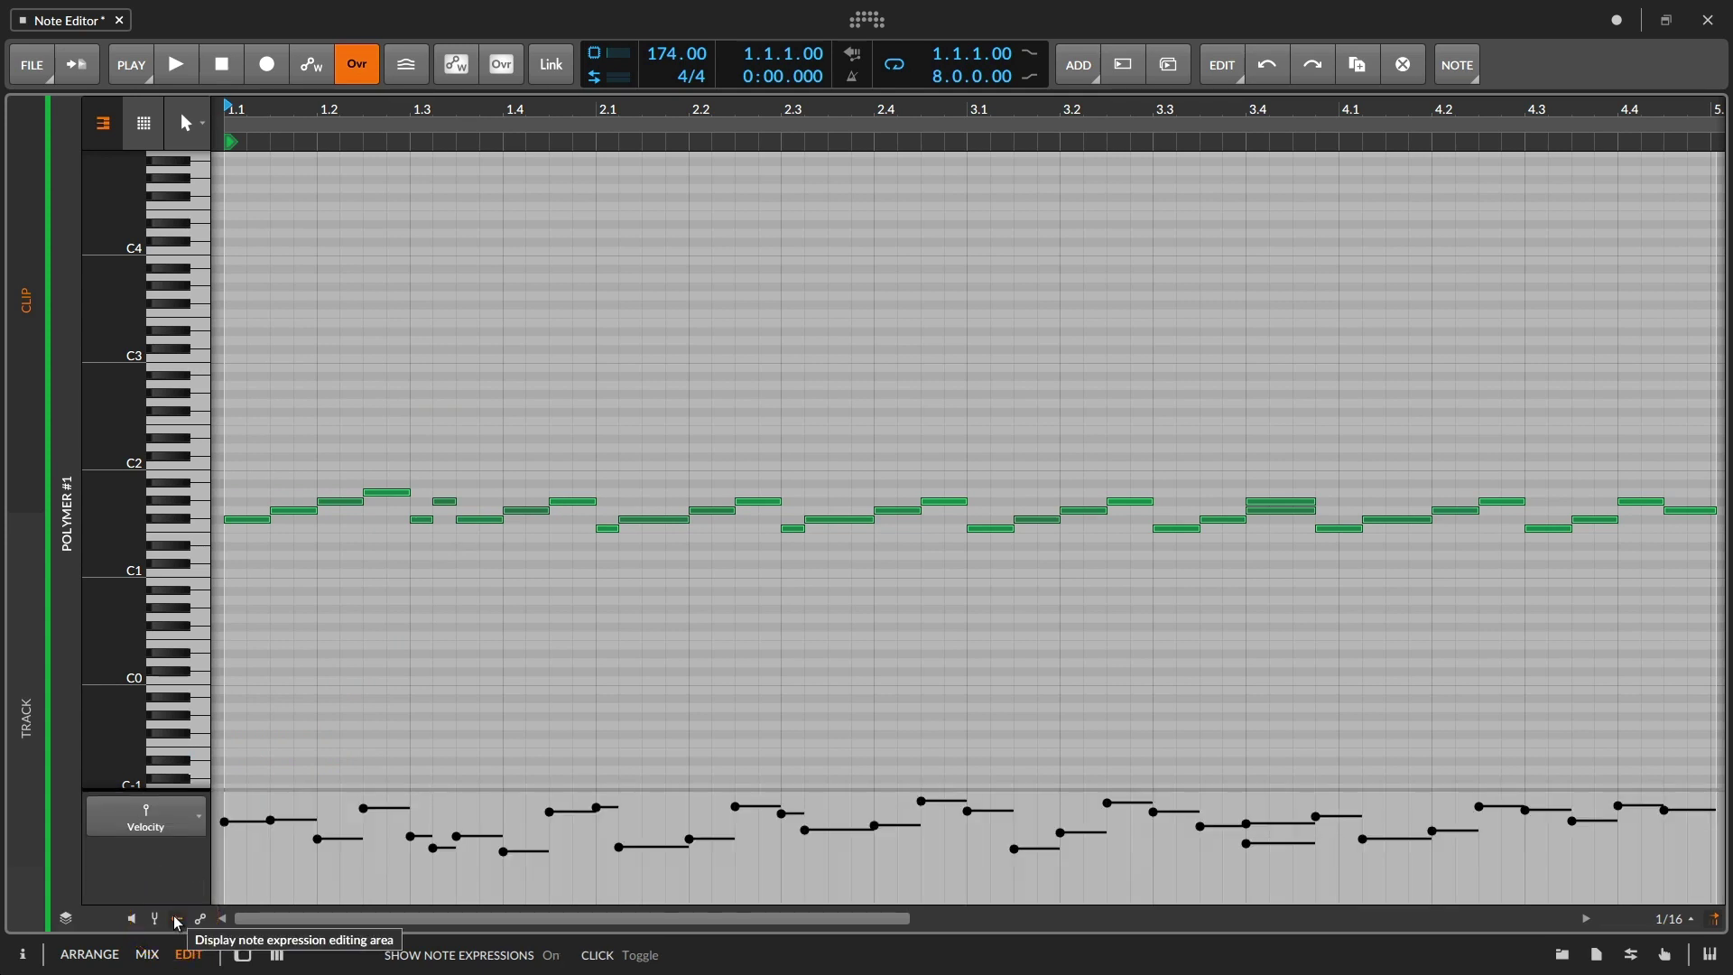
left_click(190, 123)
left_click(186, 220)
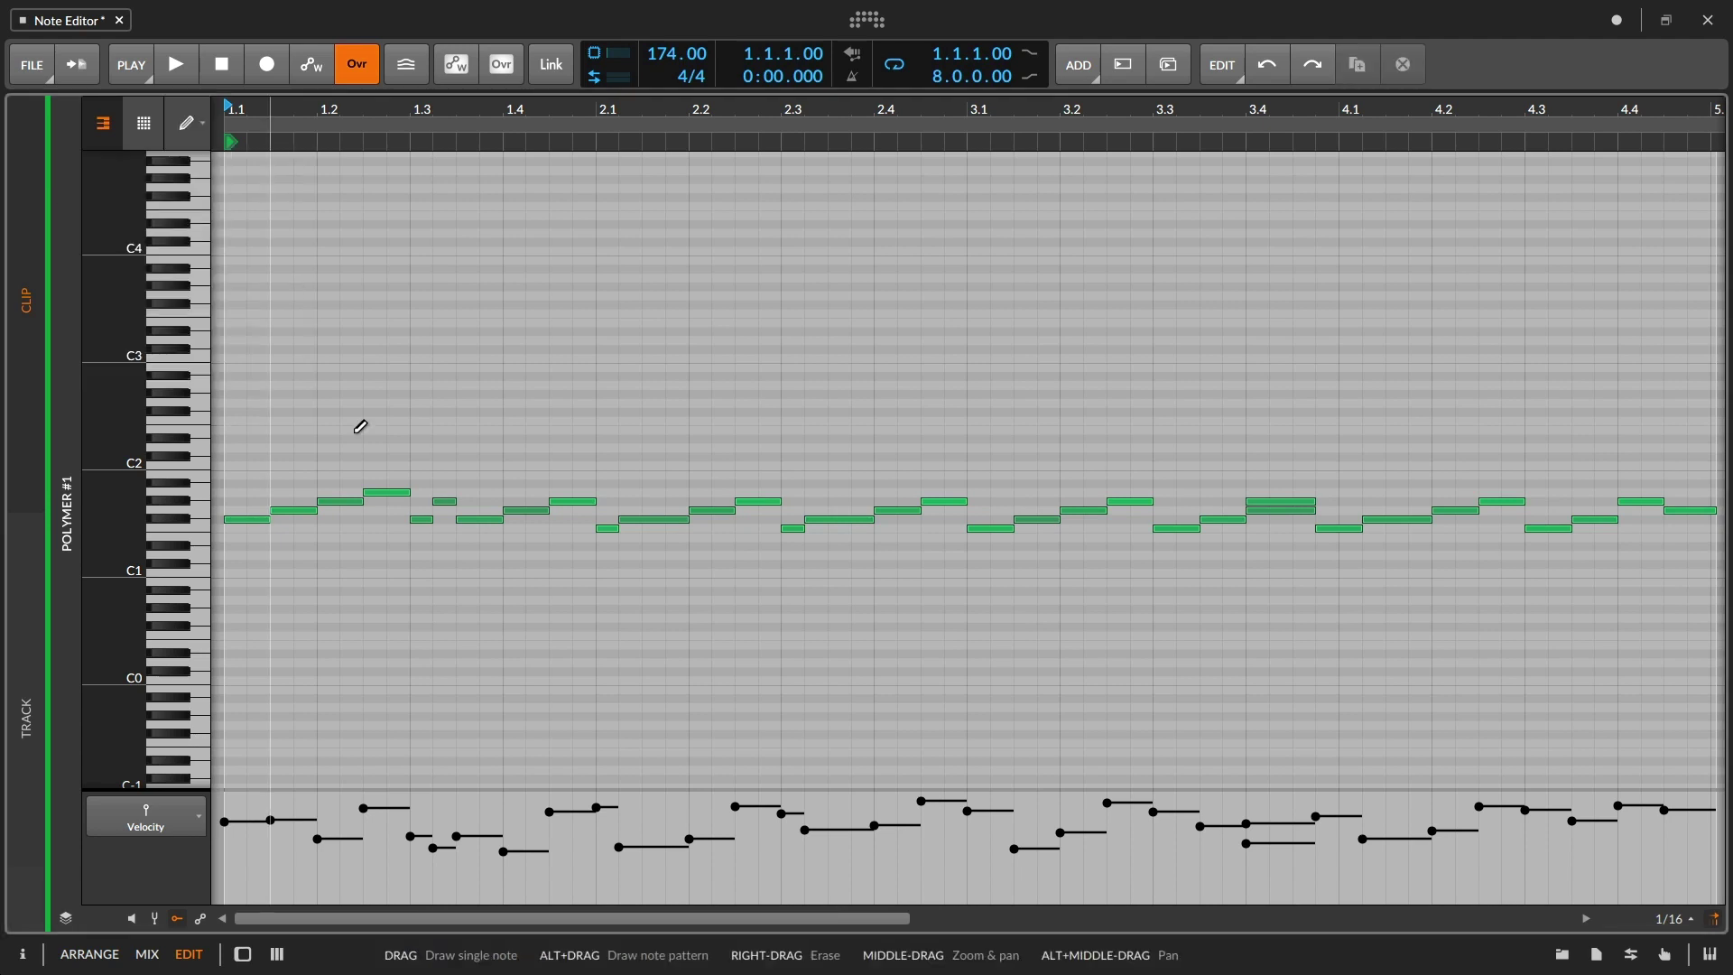
mouse_move(236, 856)
left_mouse_down()
mouse_move(328, 847)
mouse_move(355, 881)
mouse_move(444, 801)
mouse_move(503, 858)
mouse_move(600, 793)
mouse_move(665, 836)
left_mouse_up()
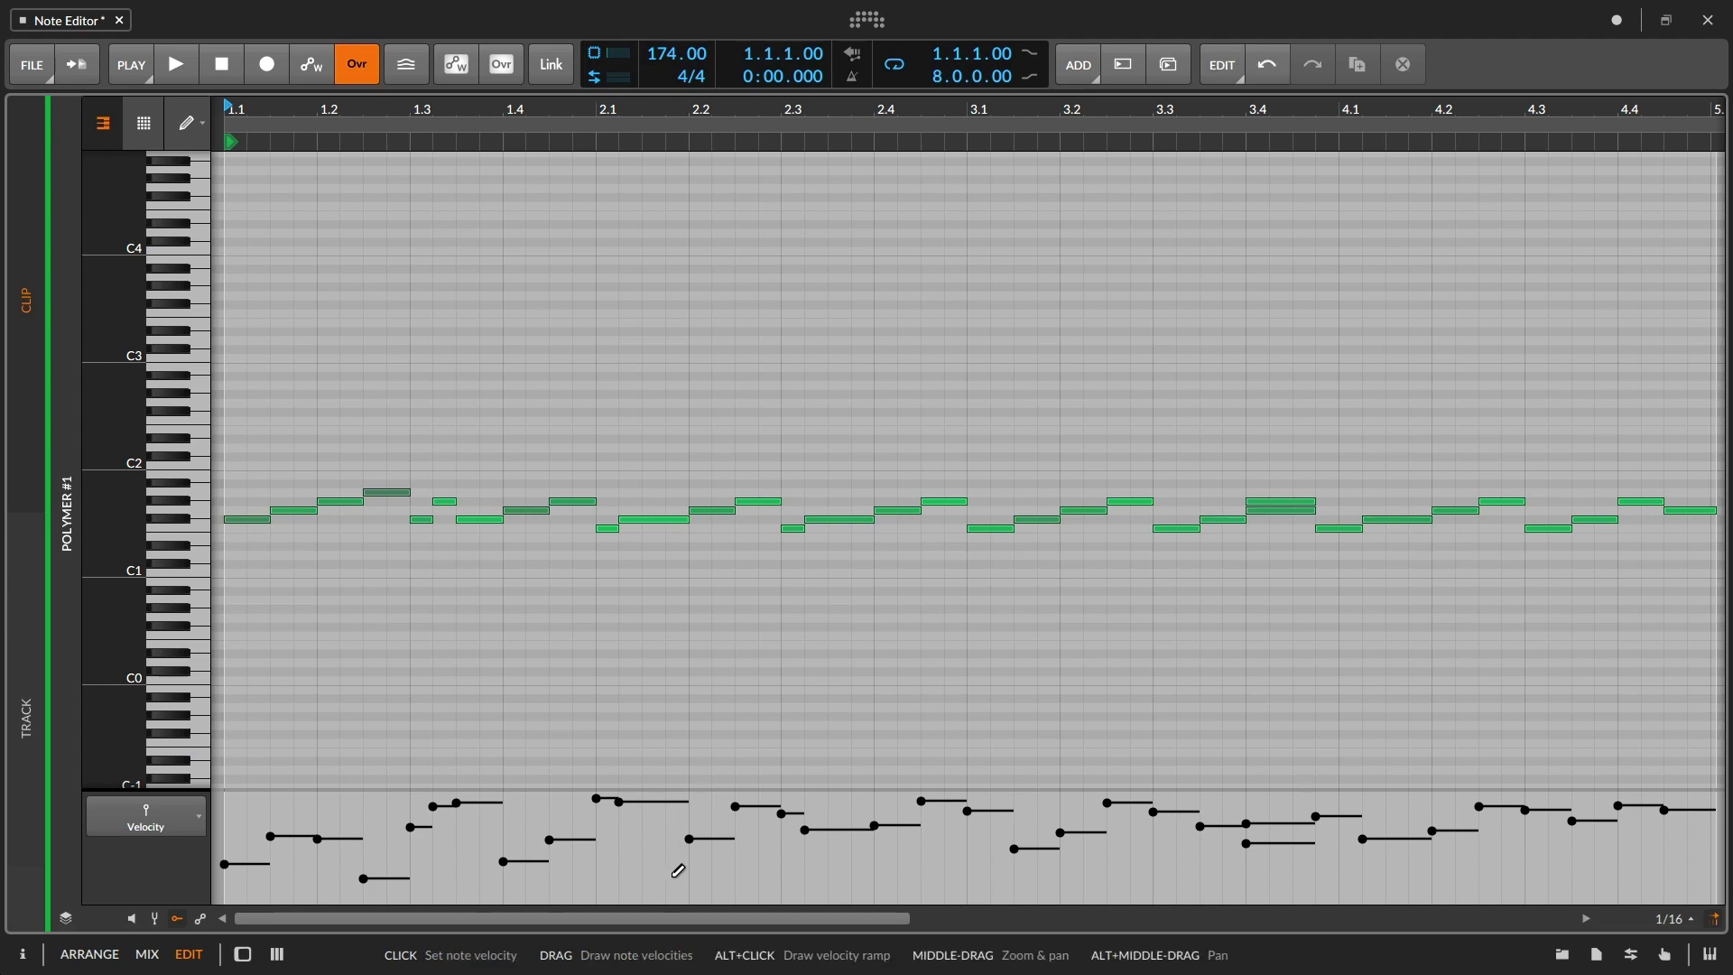
left_click_drag(673, 876, 1003, 832)
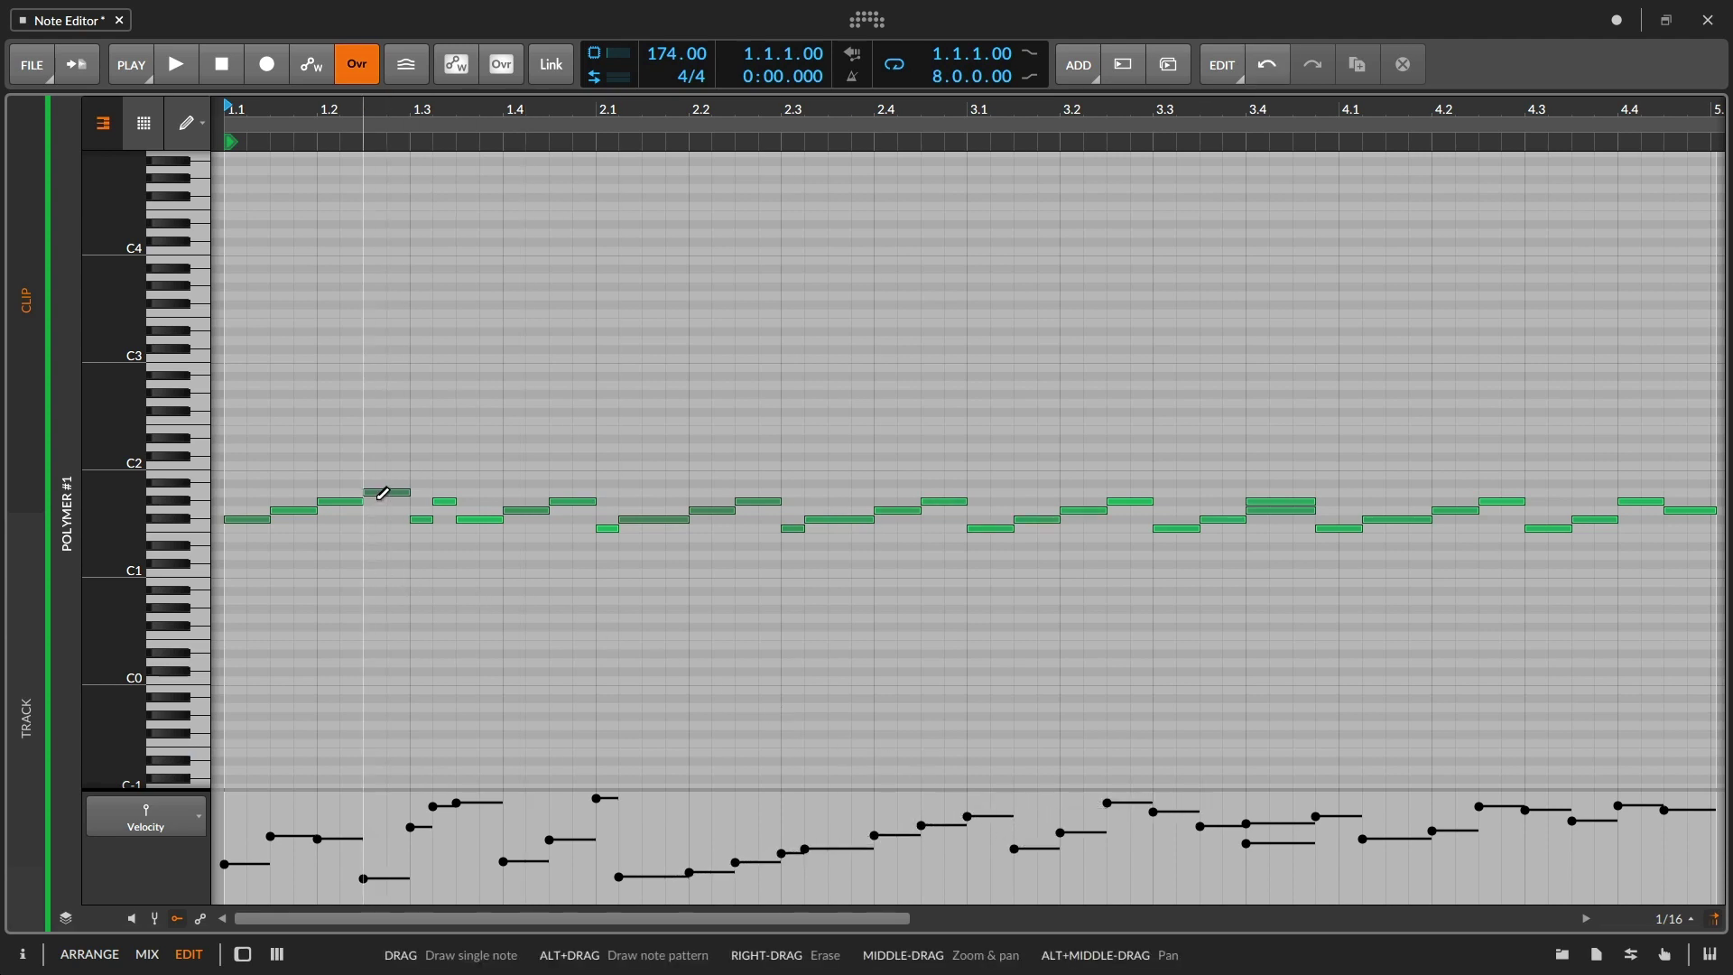
- Select only the high note near 1.2 and raise its velocity
key("1")
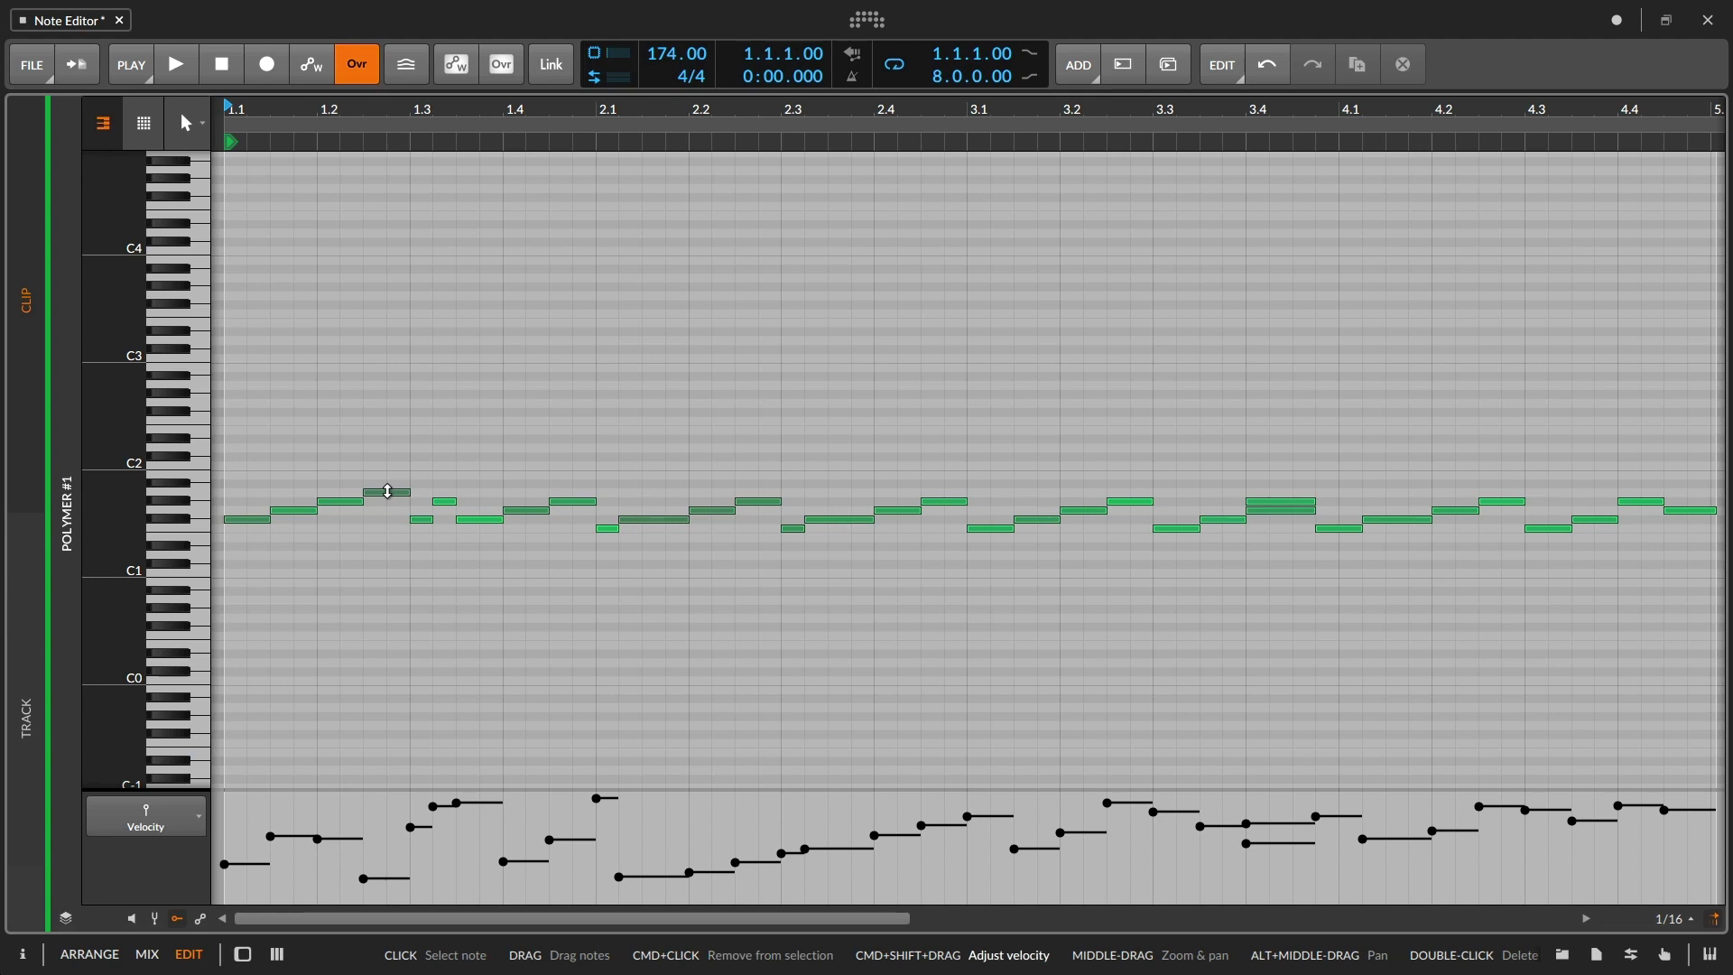
left_click(387, 491, "ctrl+shift")
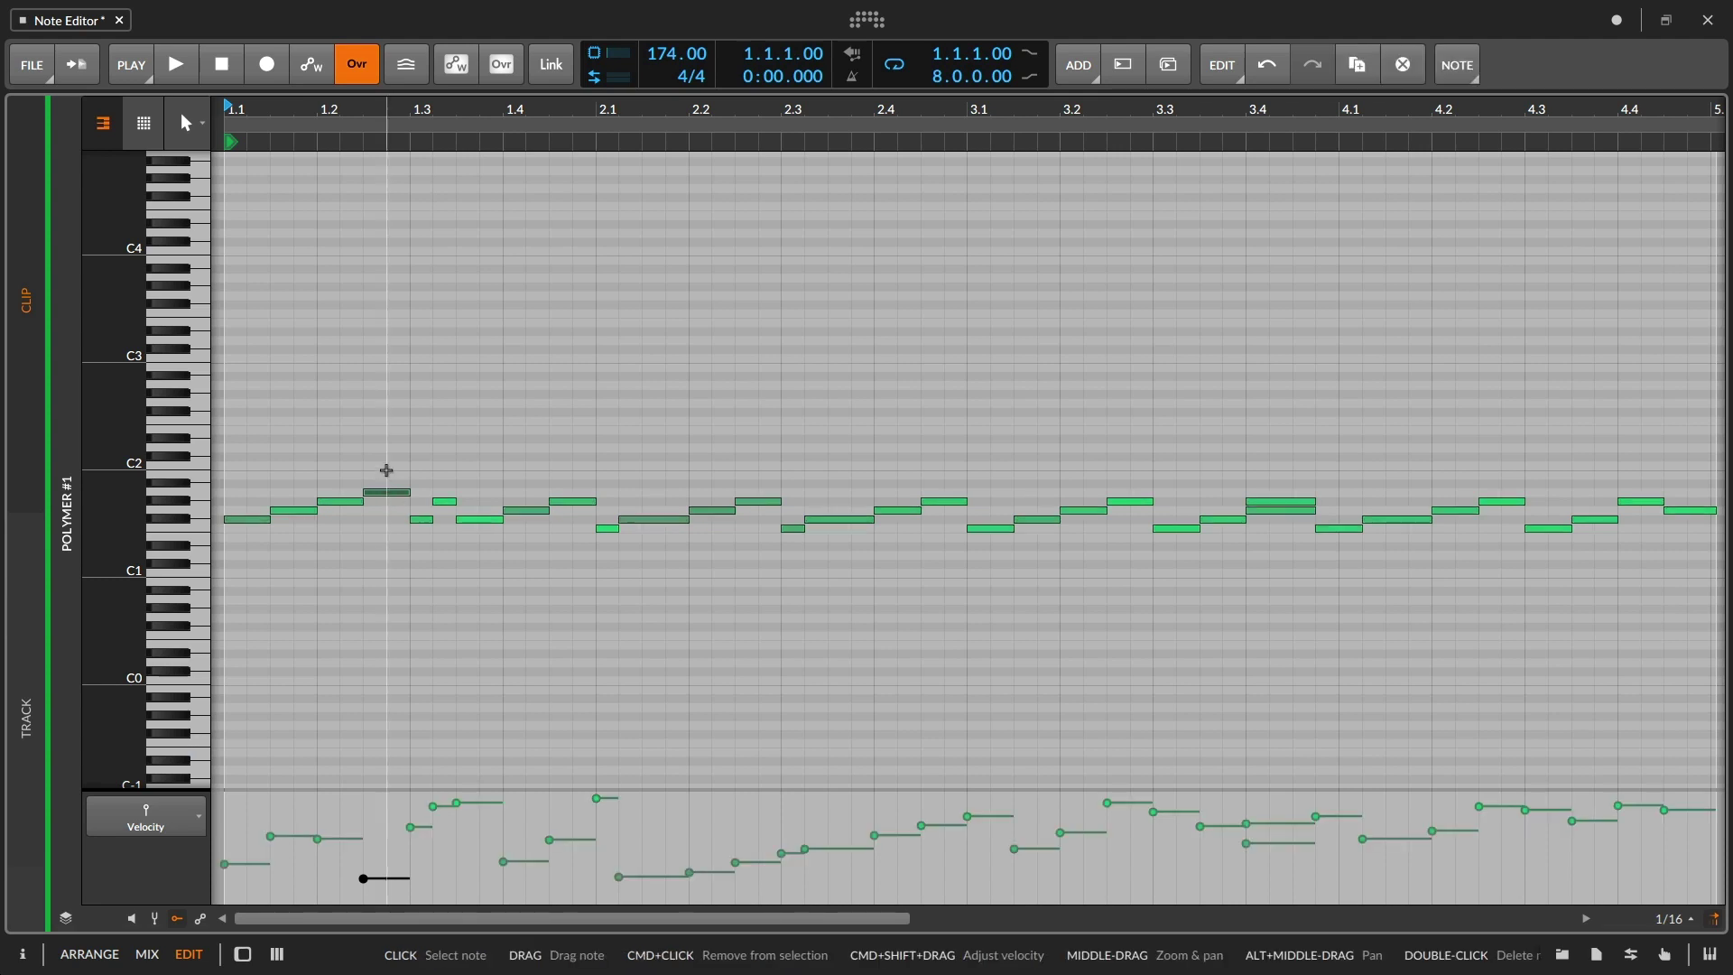
left_click(388, 491)
left_click_drag(387, 491, 346, 508)
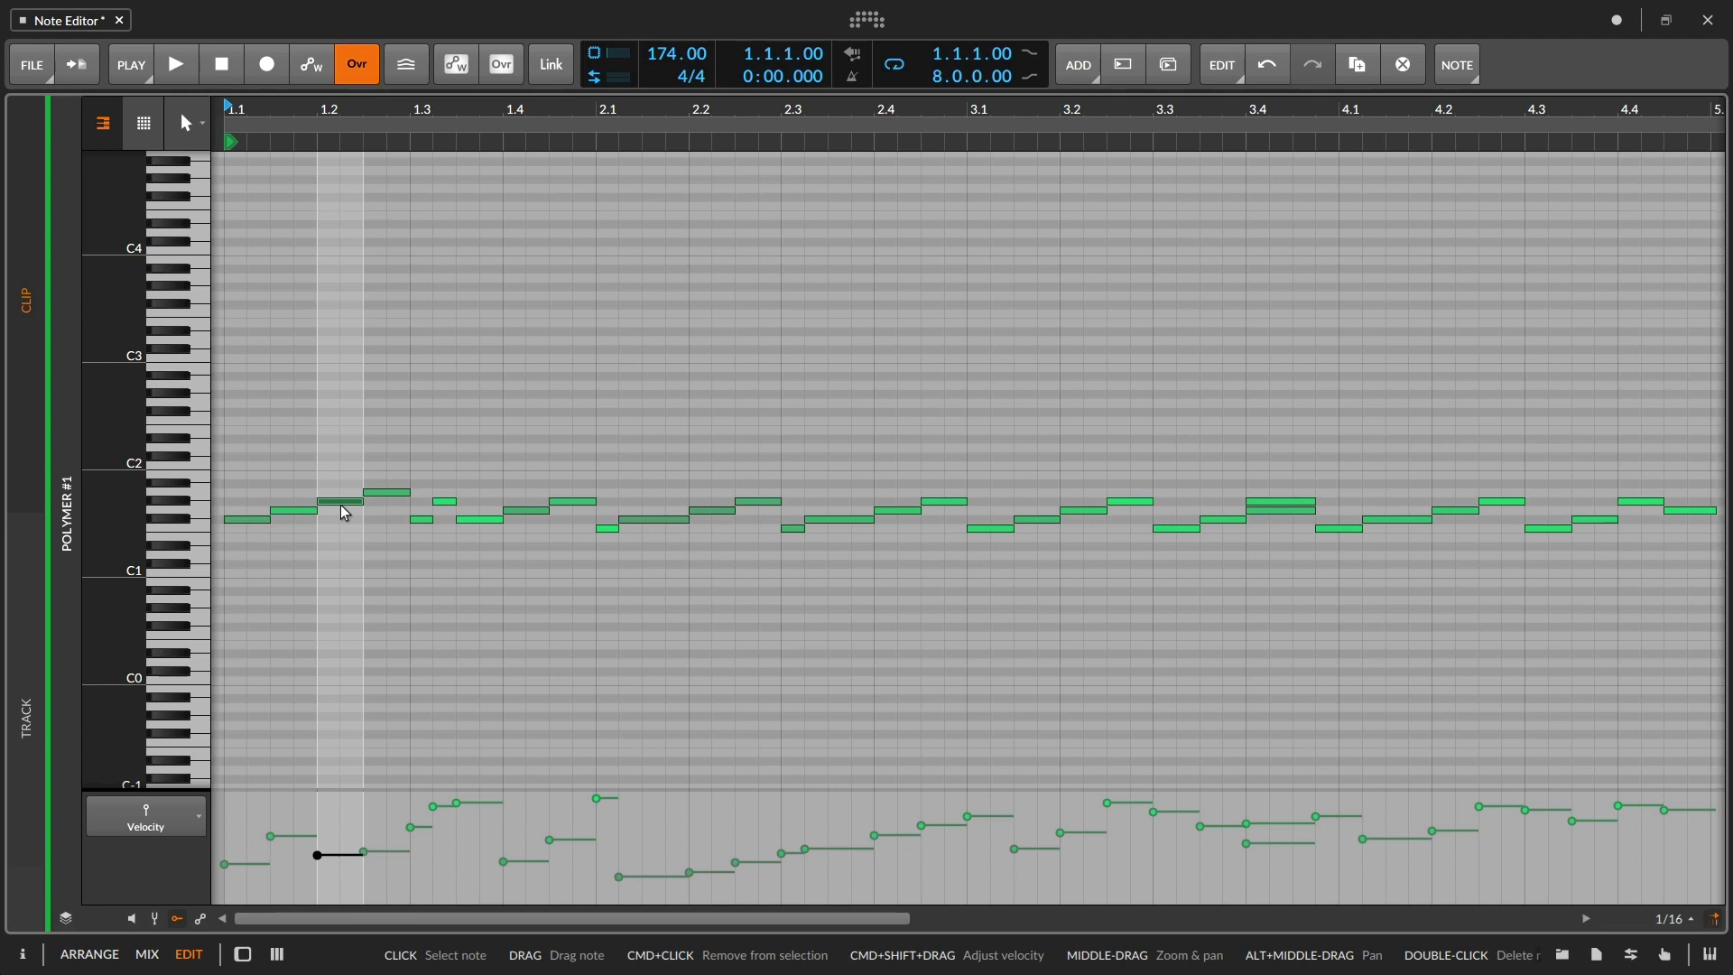
- Set the note grid's Note Colors to Pitch Class, then change them to Velocity
right_click(378, 408)
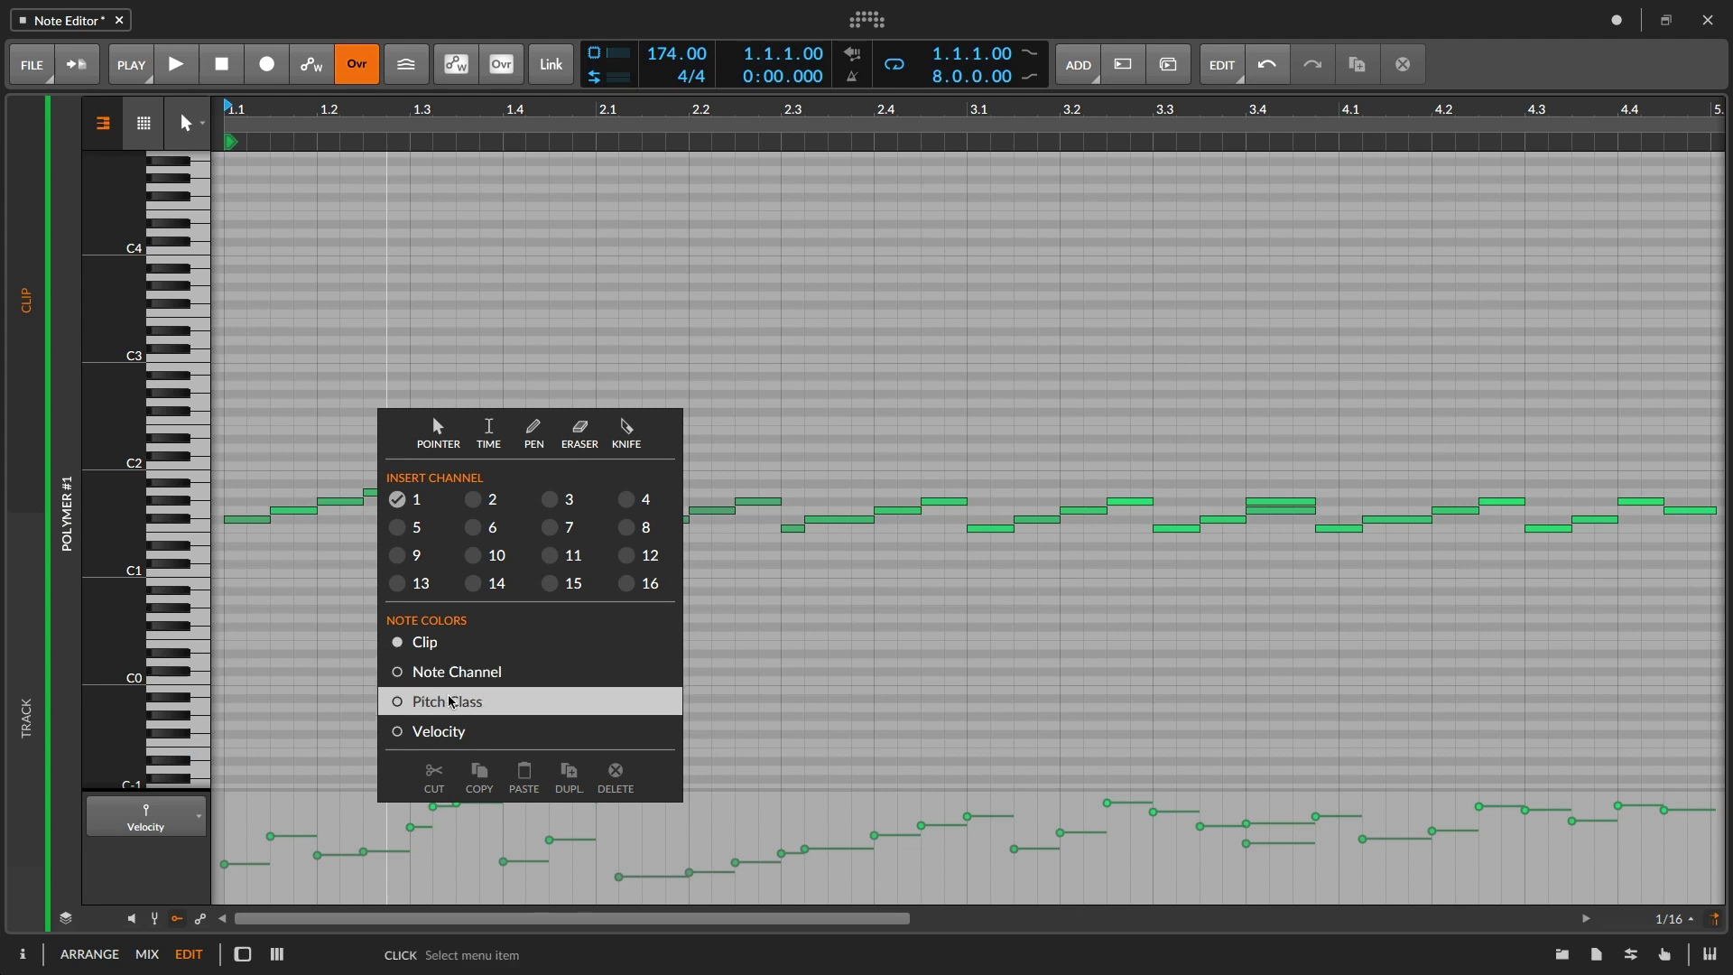
left_click(451, 702)
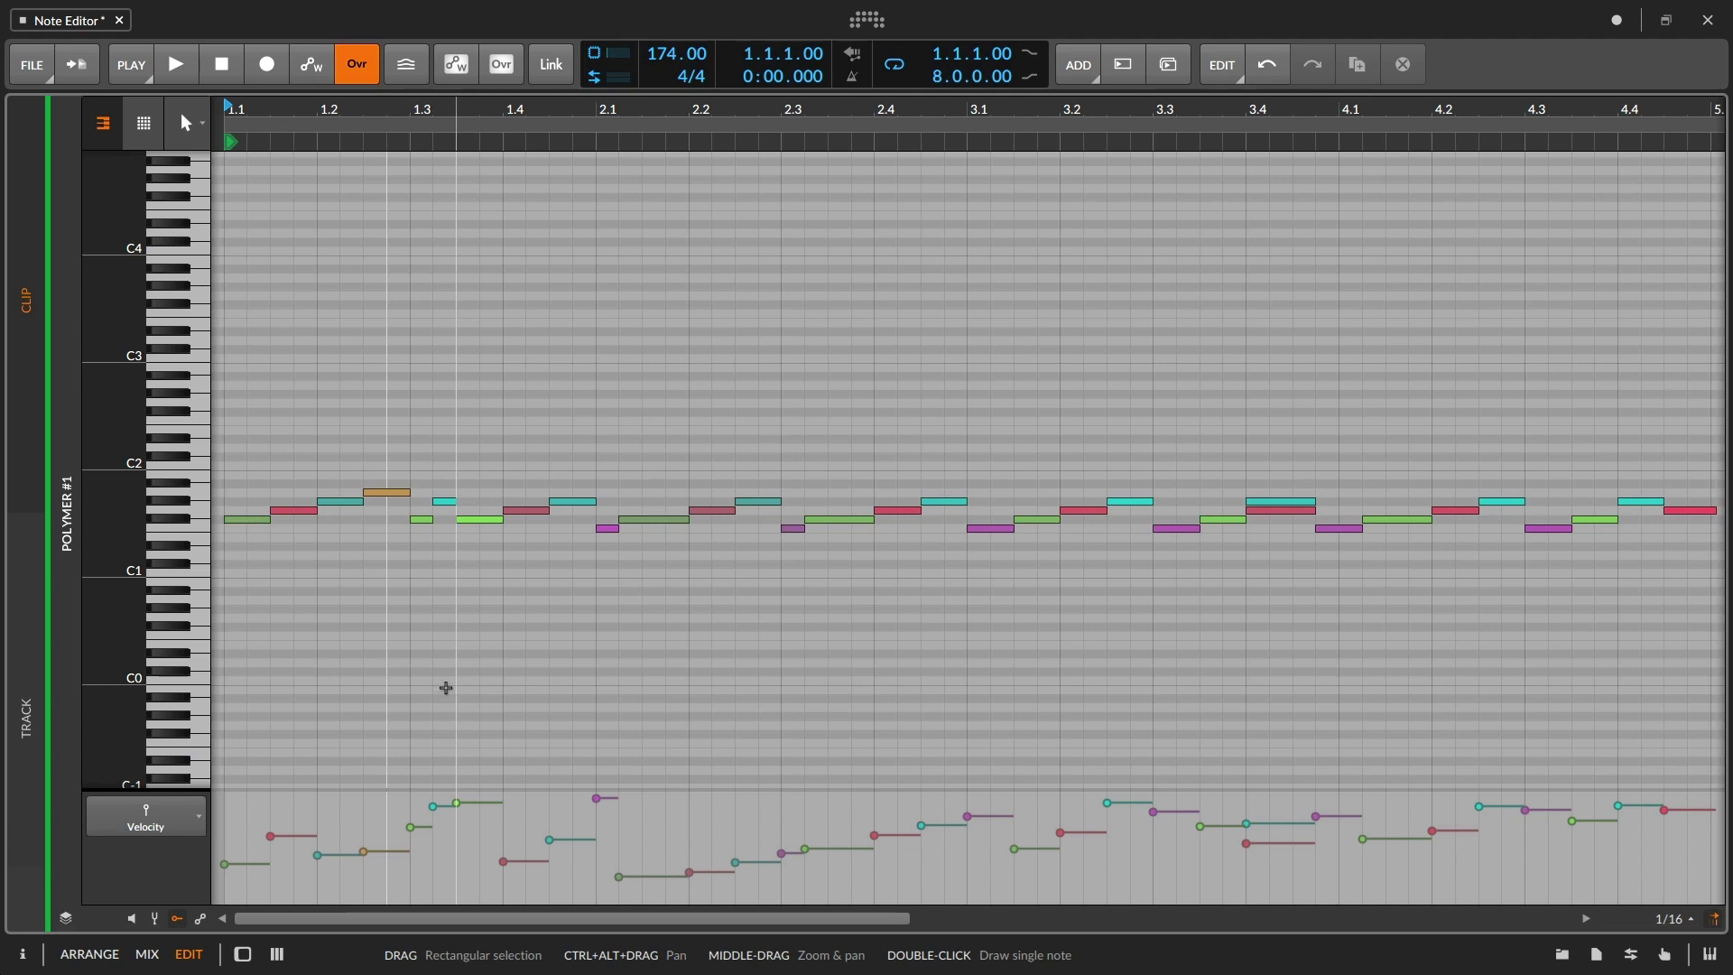
right_click(369, 564)
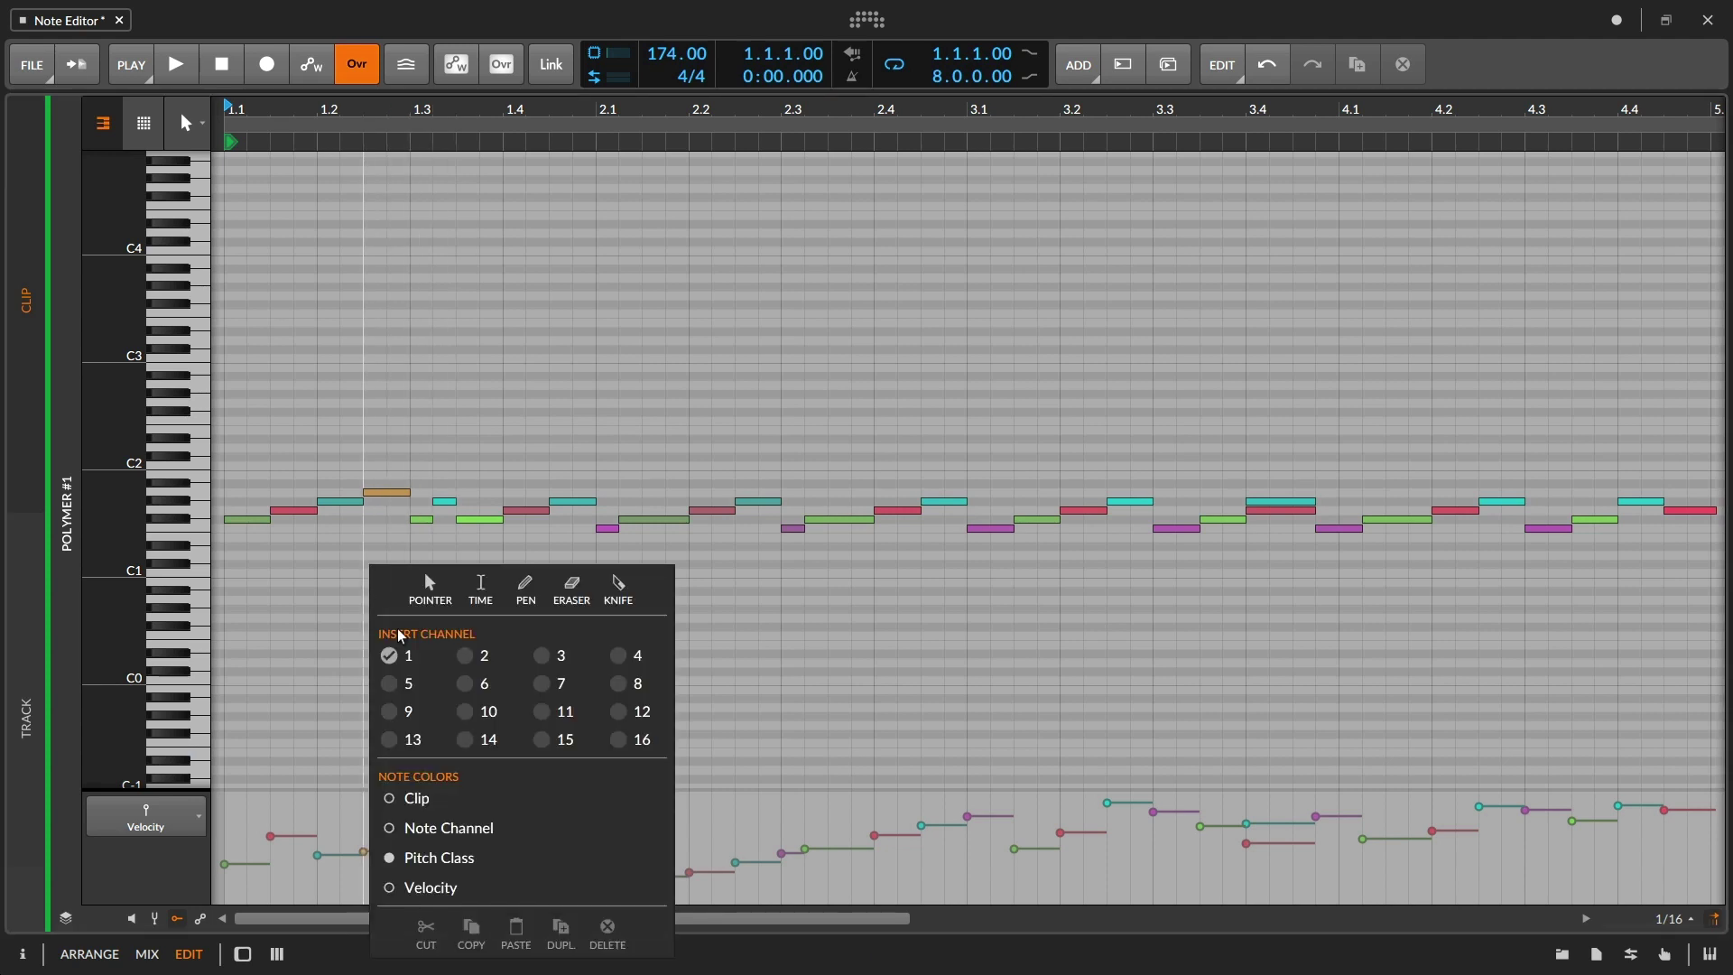
left_click(430, 881)
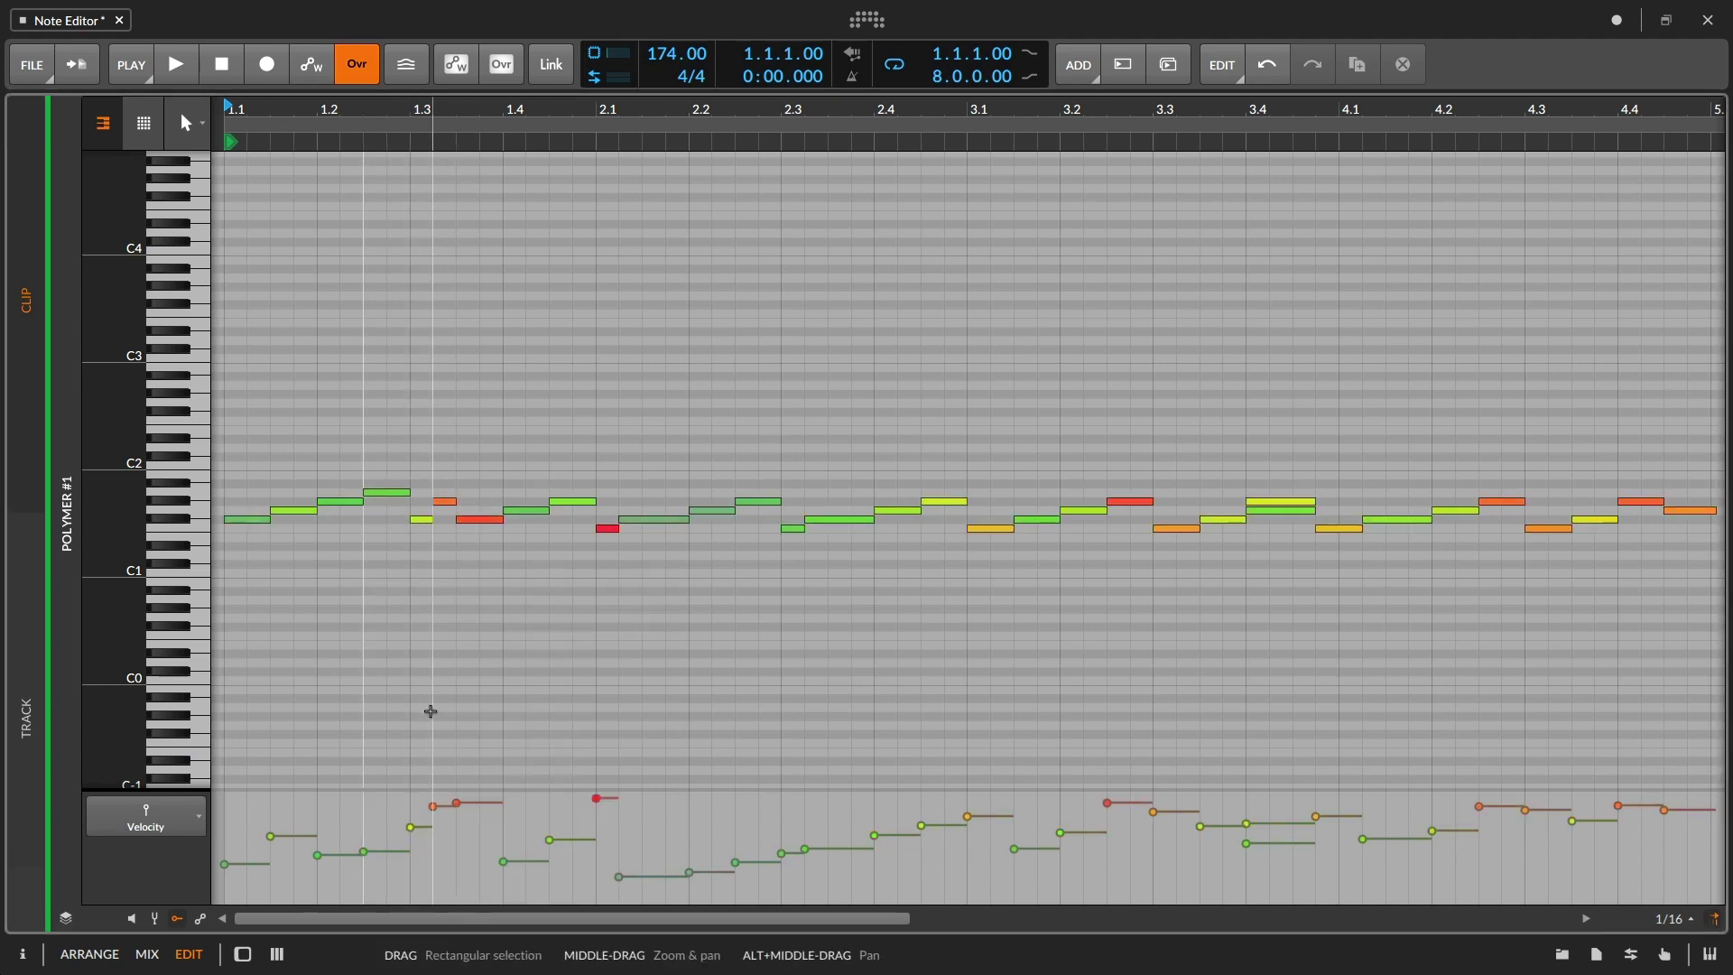